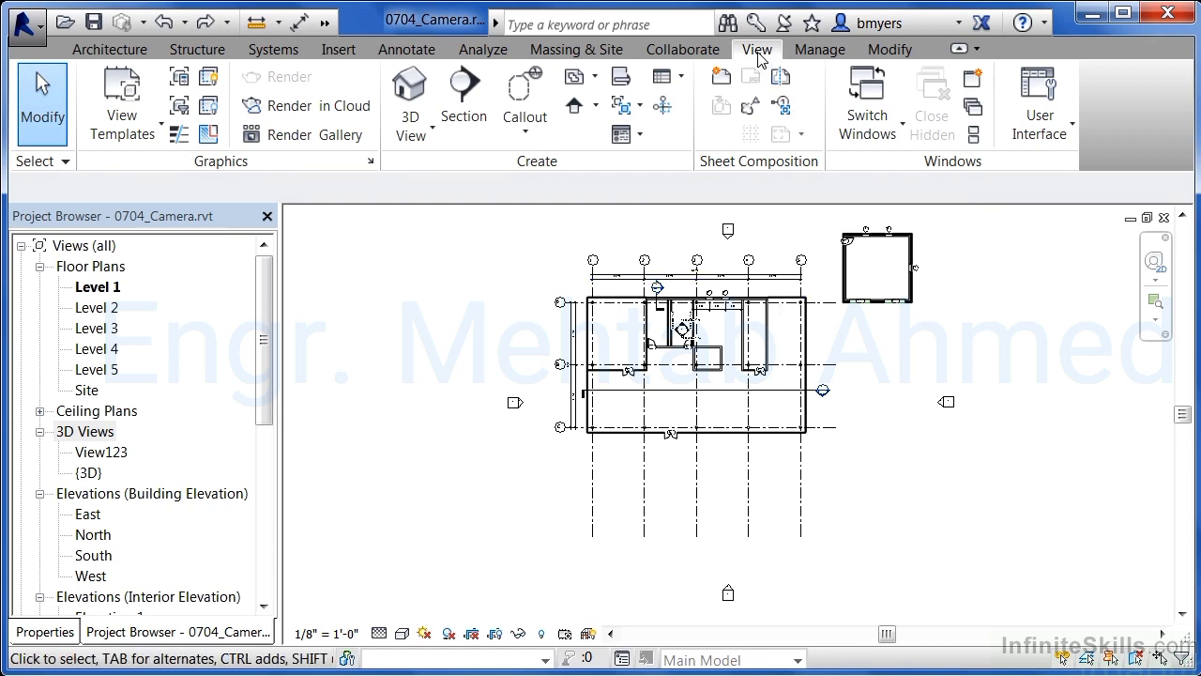
Place a camera from Level 1 at a 5' 6" offset, southeast of the building, aimed toward its northwest corner
left_click(409, 141)
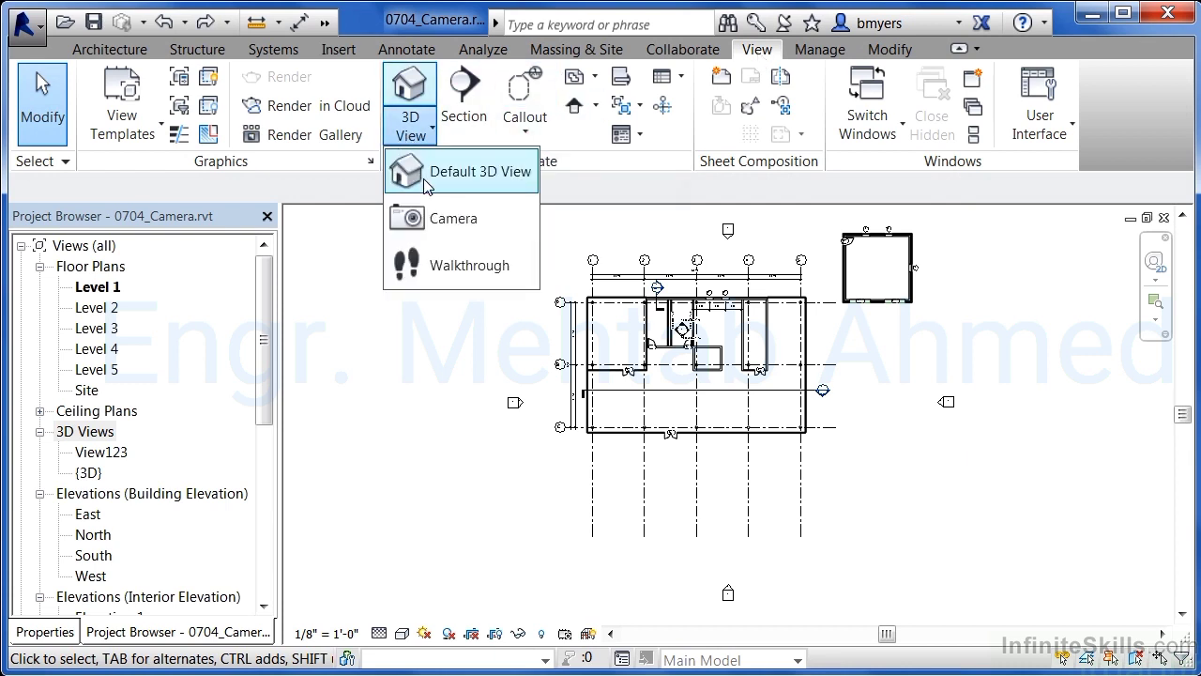
left_click(435, 221)
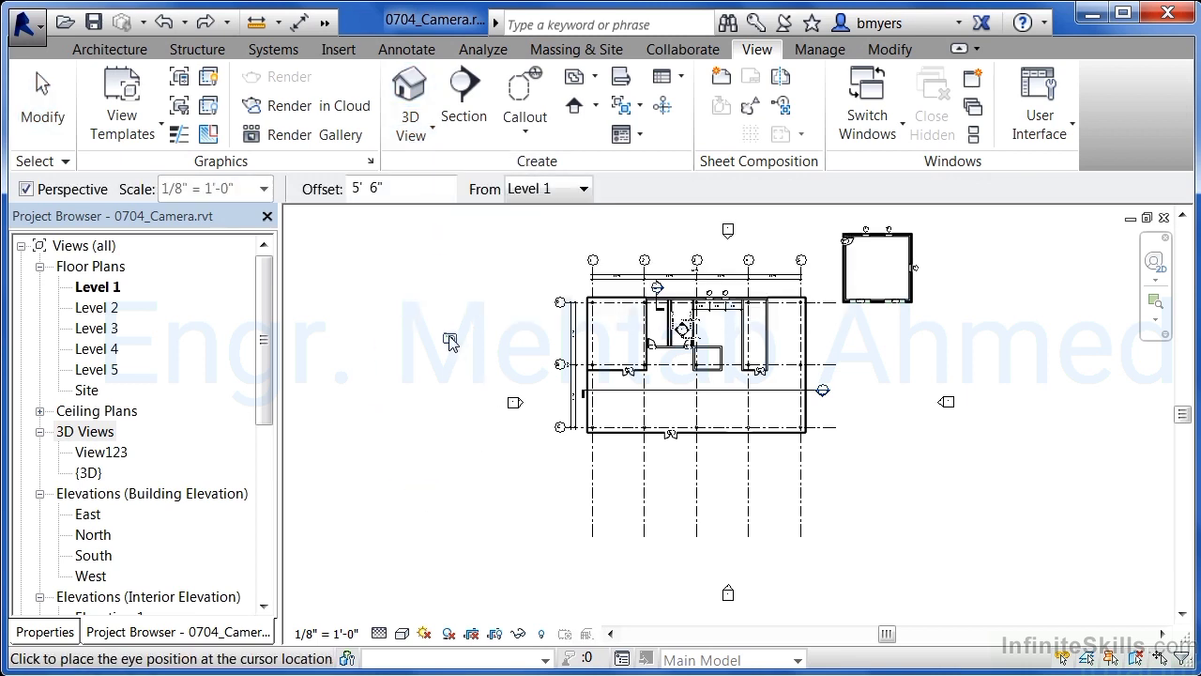
left_click(415, 190)
left_click(578, 201)
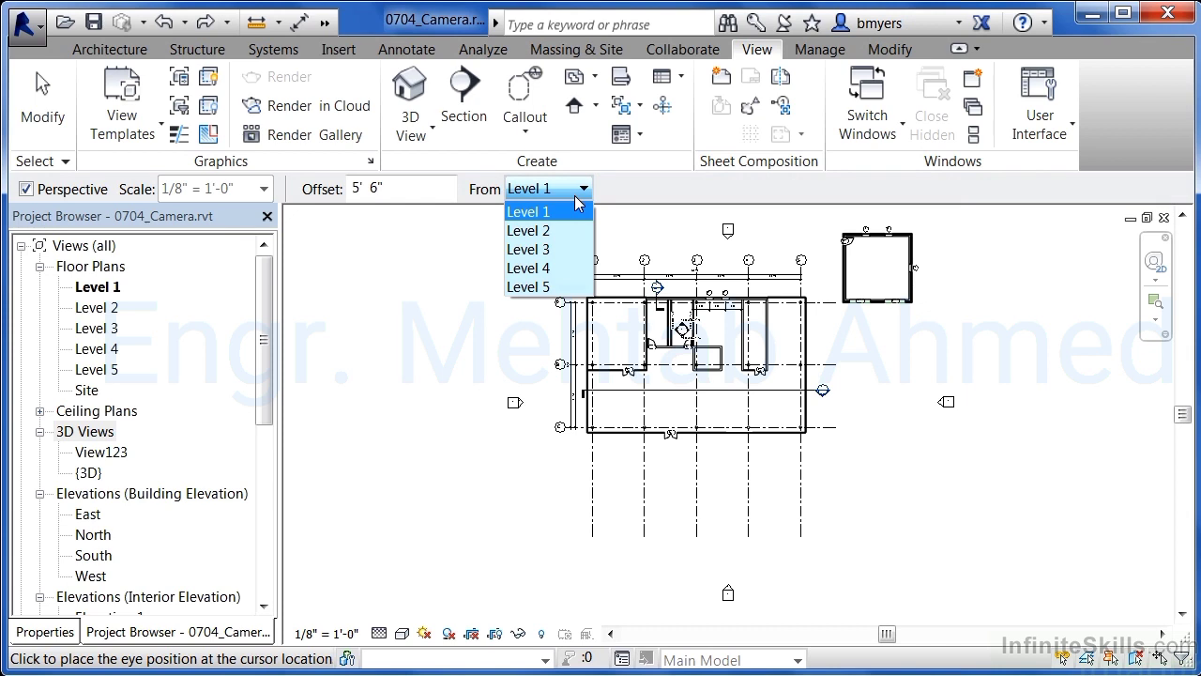
left_click(576, 208)
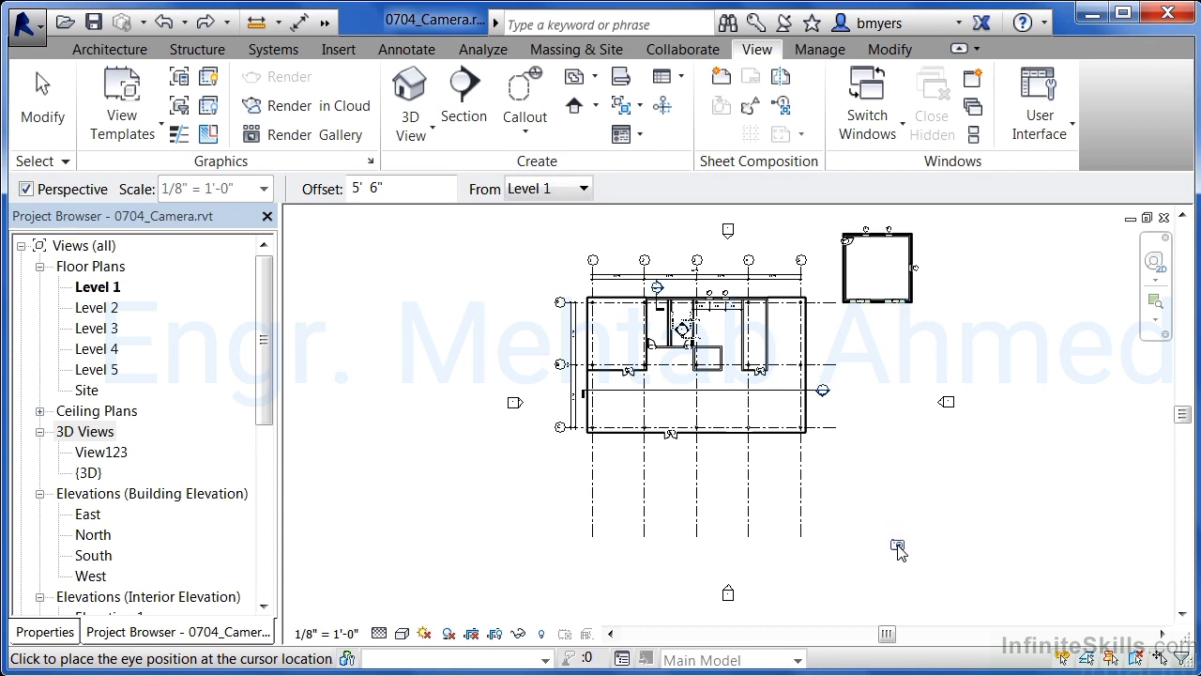
left_click(902, 546)
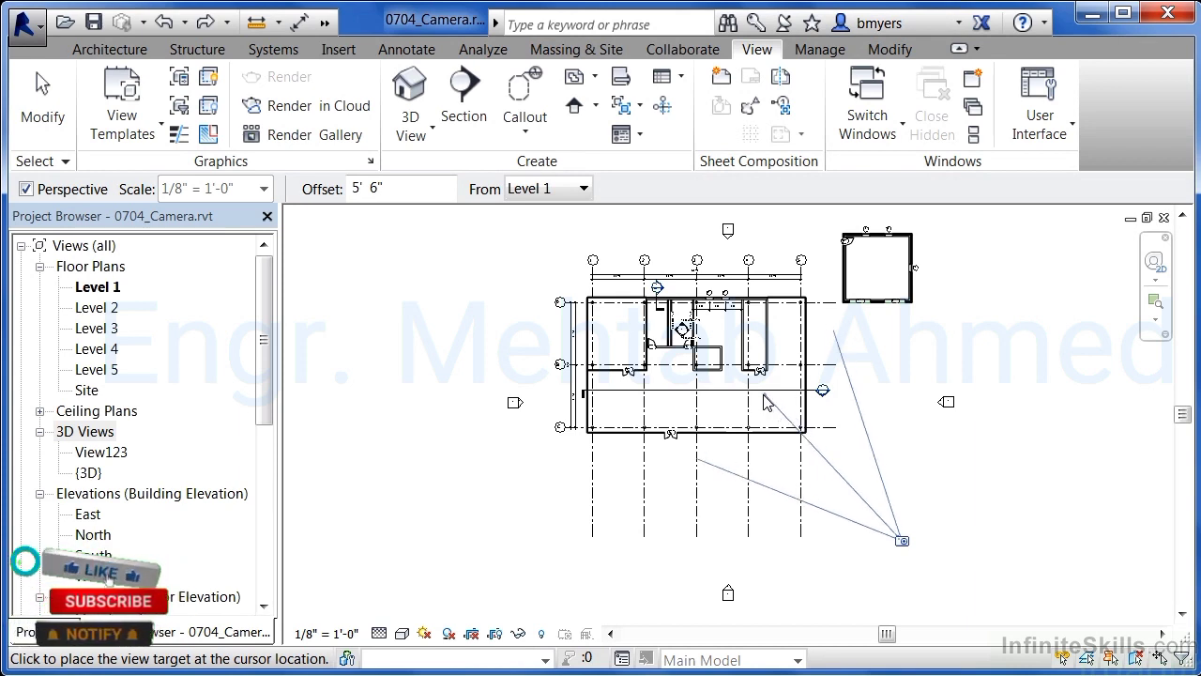
left_click(552, 233)
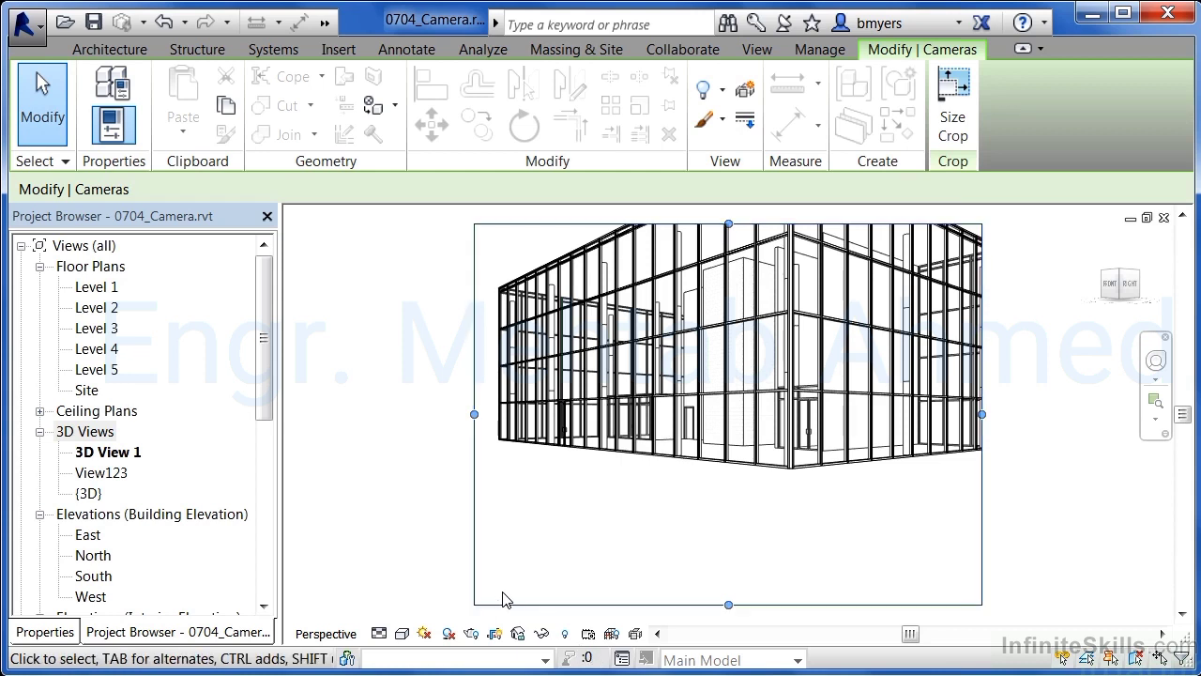
Switch the new camera view to the Shaded visual style, then close the view
left_click(402, 635)
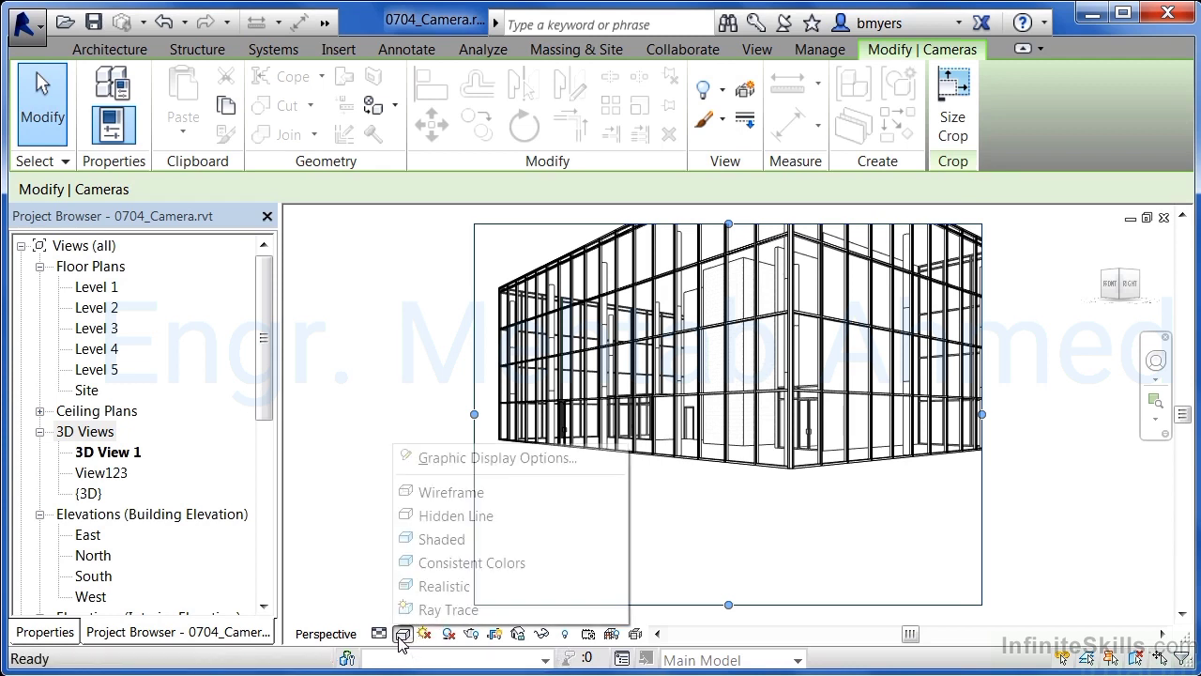
left_click(425, 542)
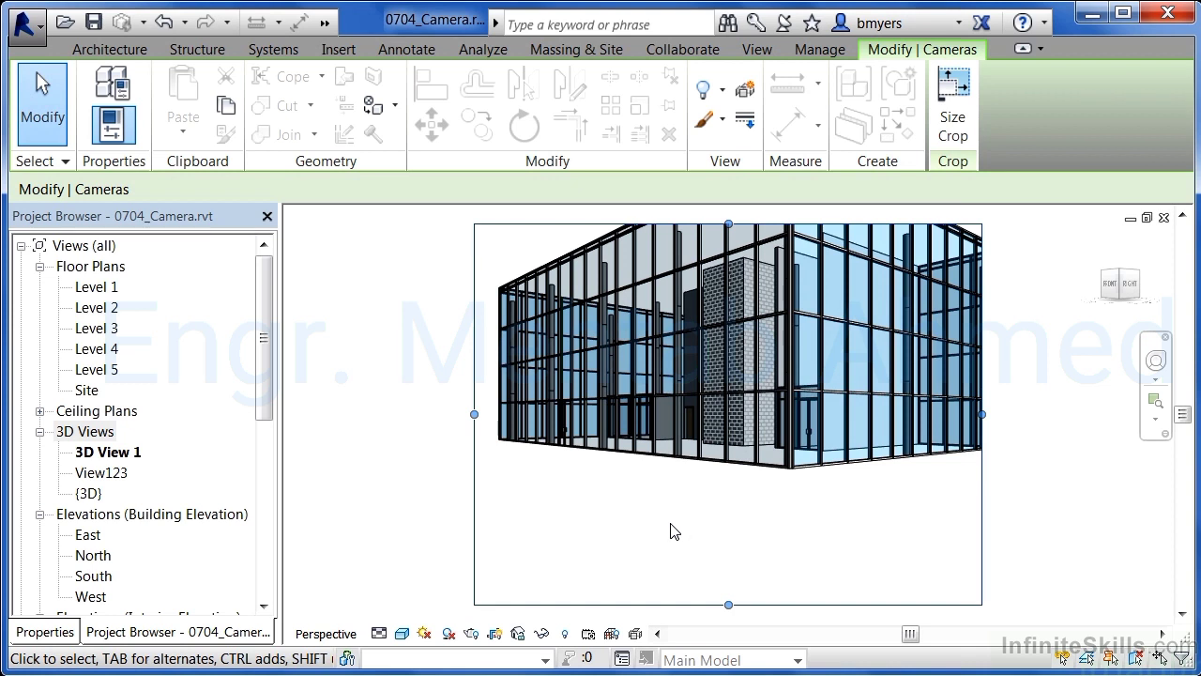
left_click(1166, 218)
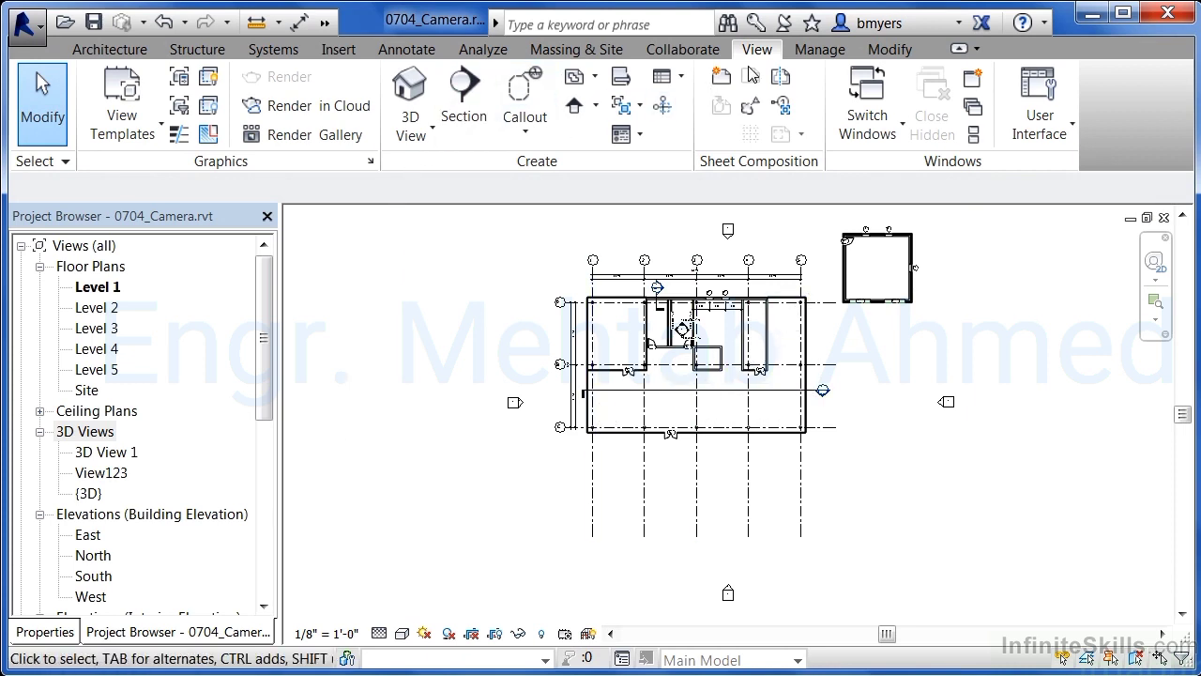
Place a second camera inside the building's southwest corner, aimed northeast across the plan
left_click(410, 136)
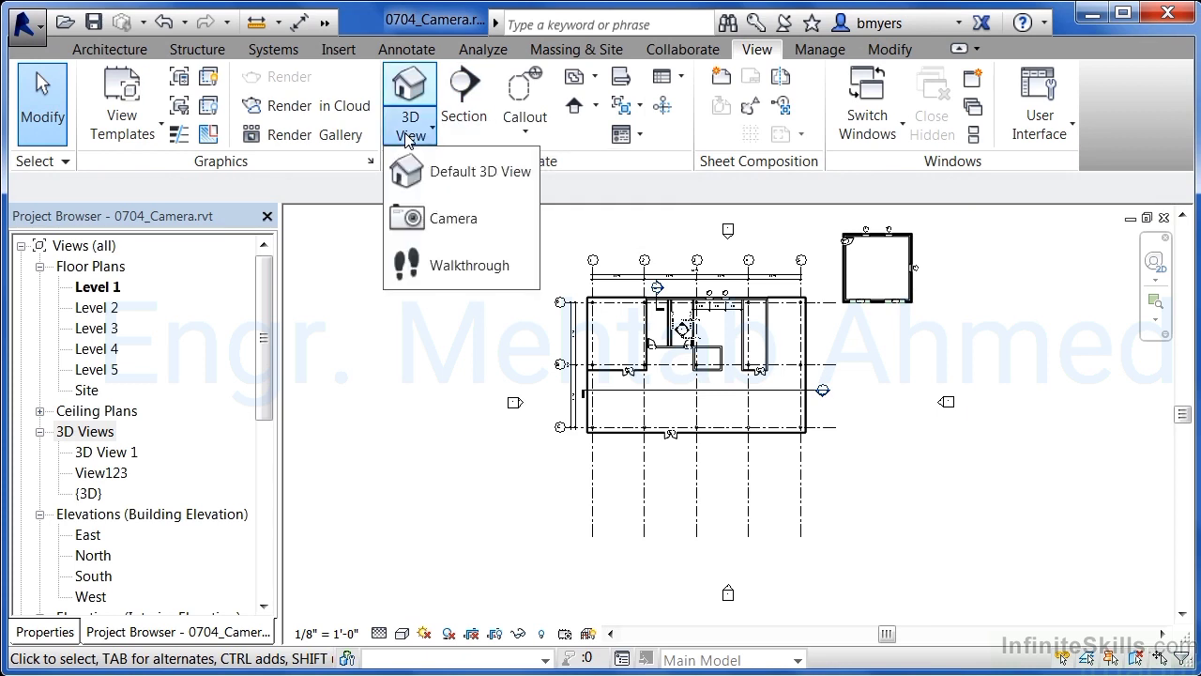
left_click(451, 216)
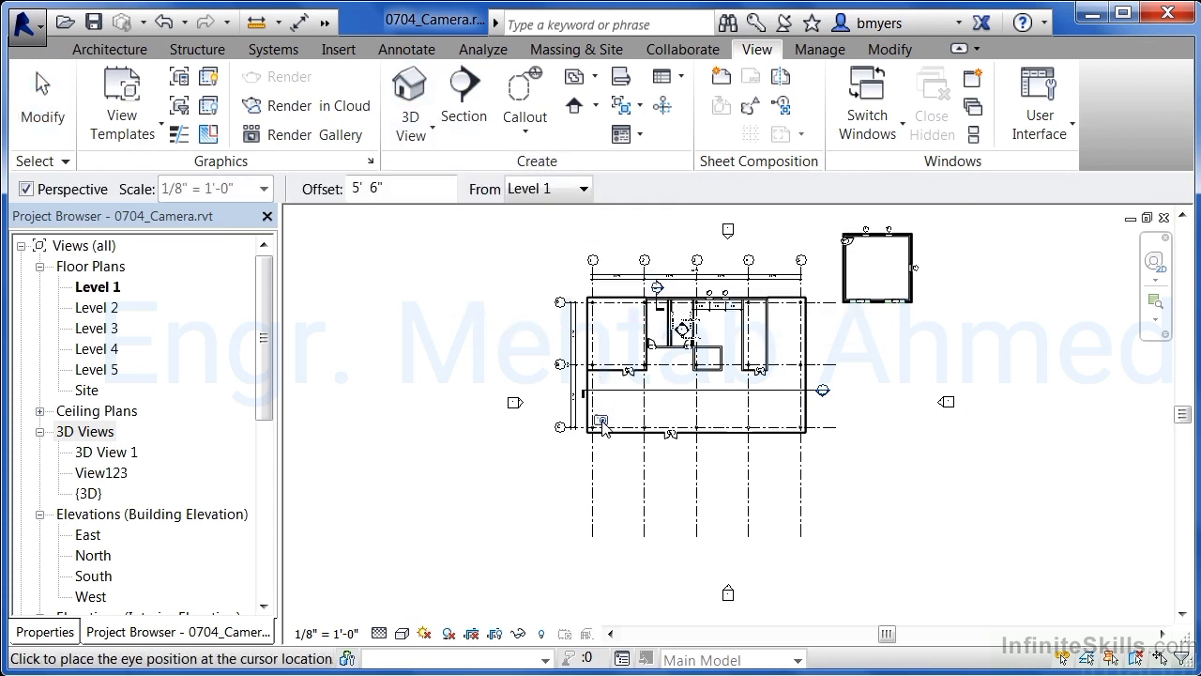
left_click(601, 421)
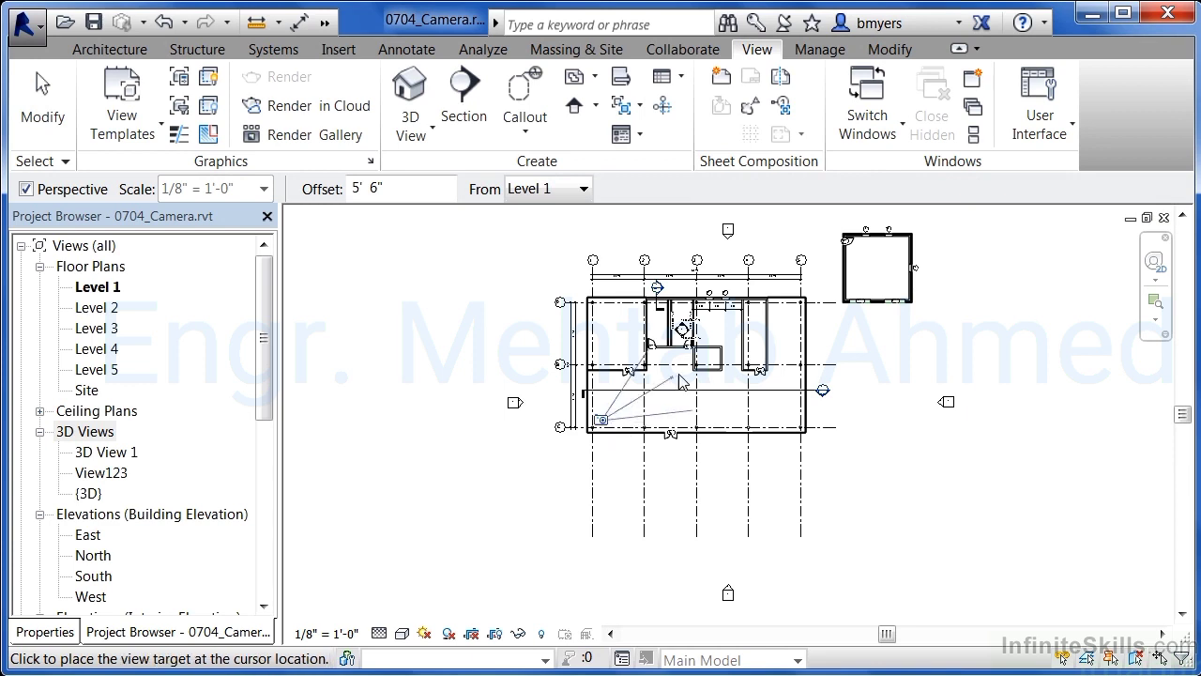
left_click(794, 223)
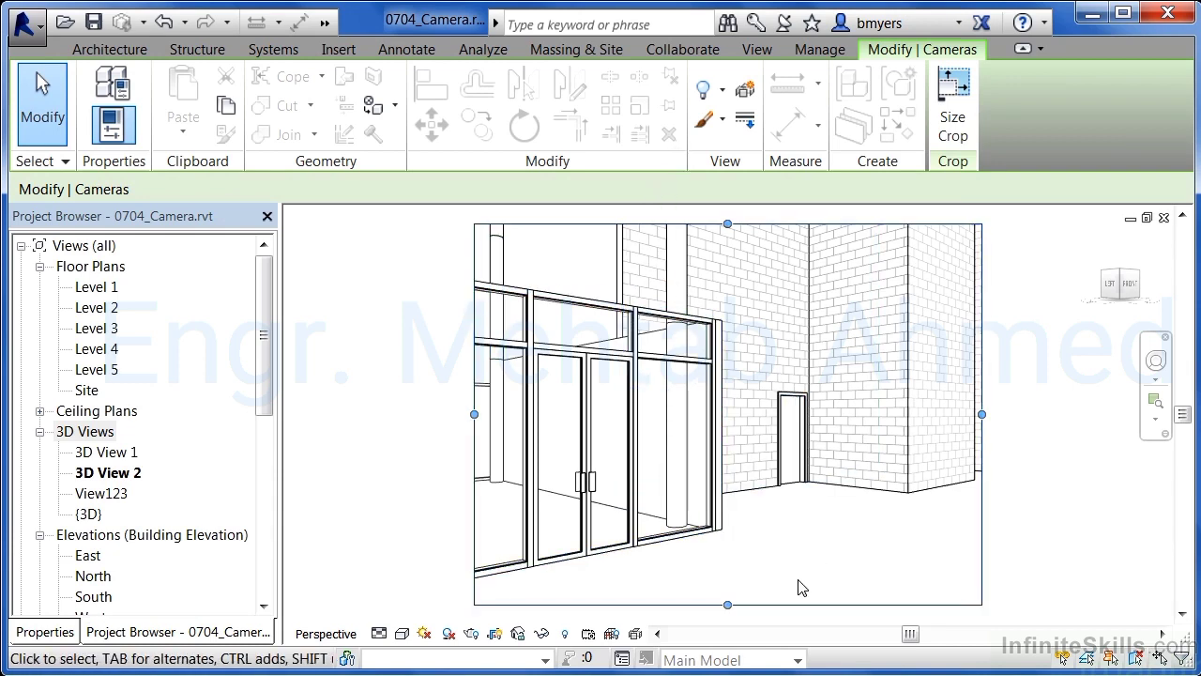
Set the second camera view to the Shaded visual style and close it
left_click(403, 634)
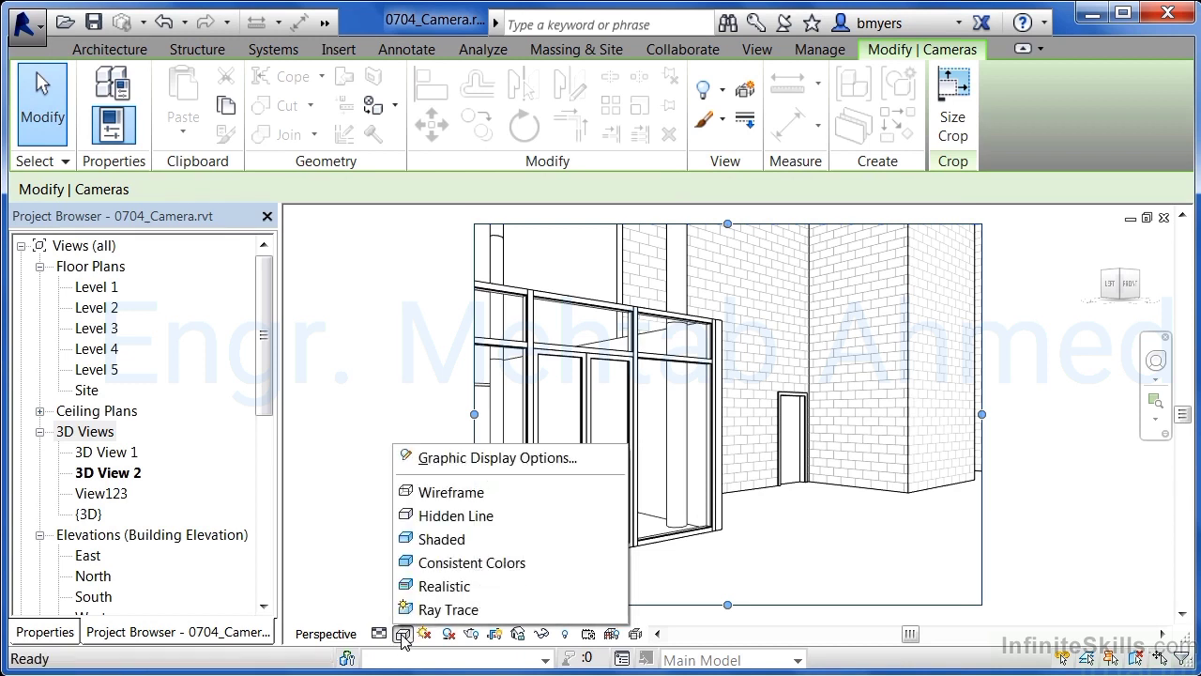
left_click(429, 543)
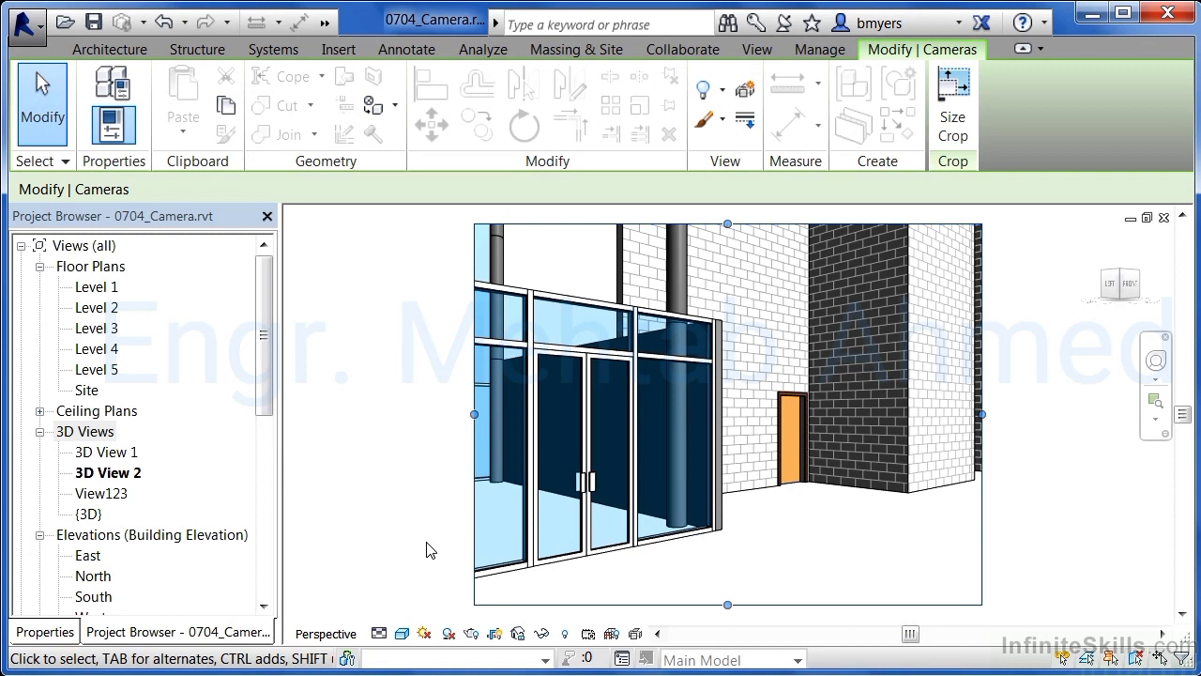
left_click(1163, 219)
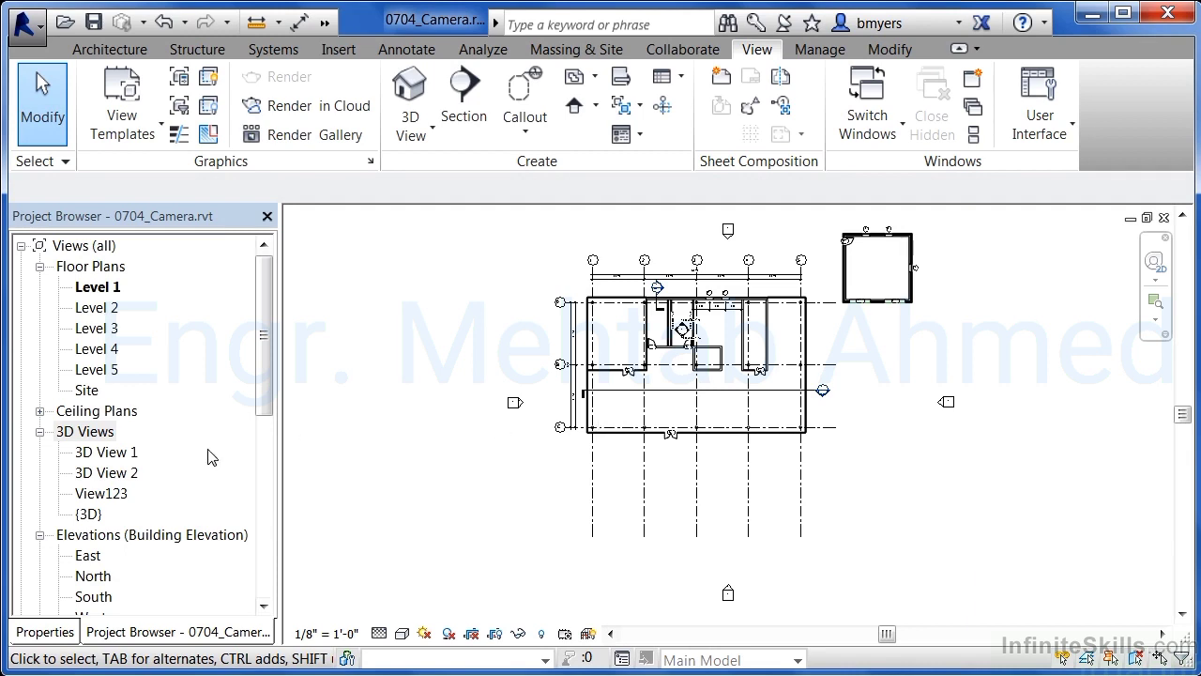
Show the camera of 3D View 2 in the Level 1 plan, then deselect it
left_click(111, 475)
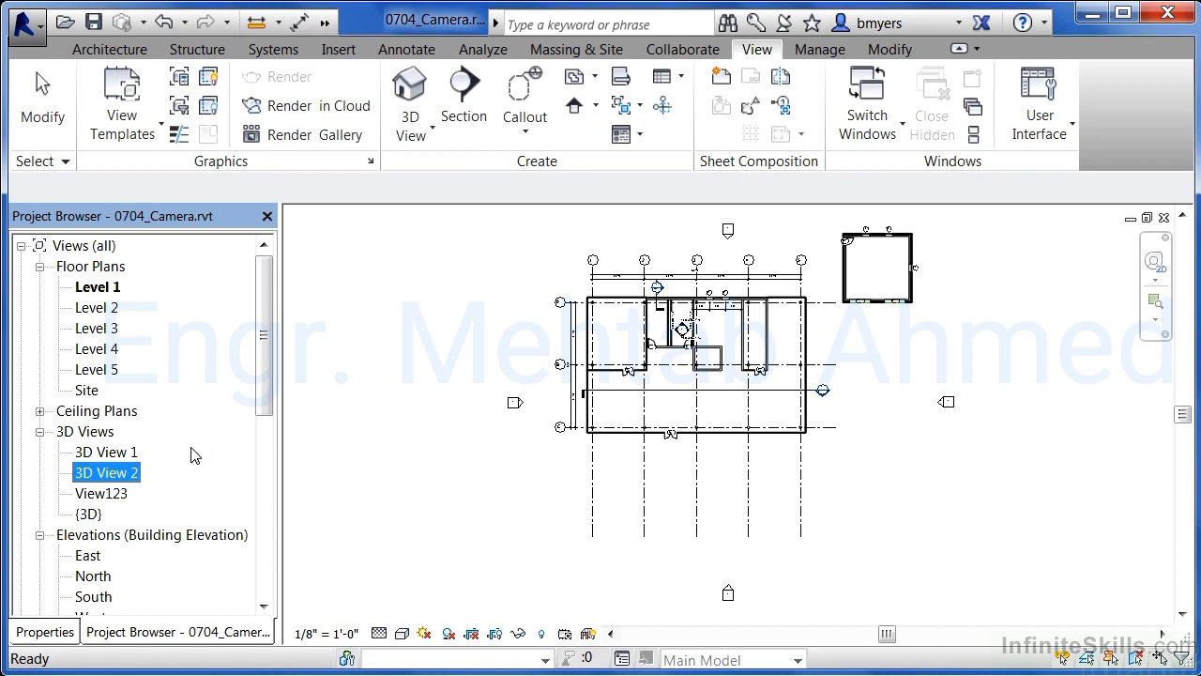
right_click(123, 479)
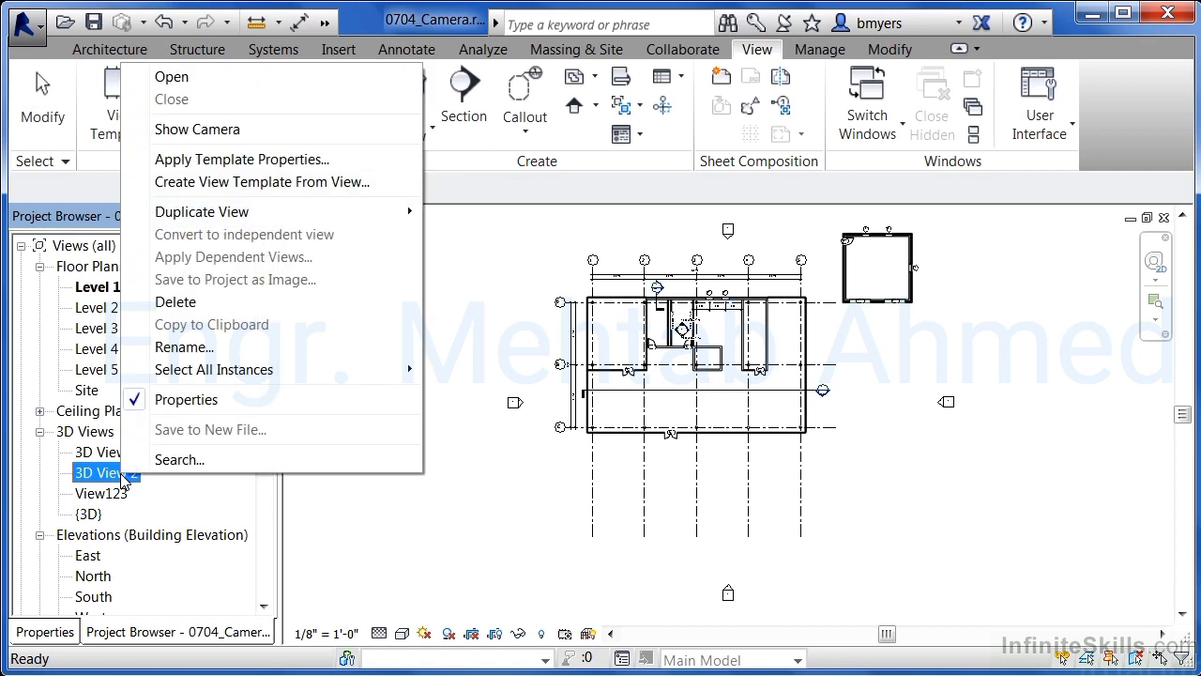
left_click(229, 130)
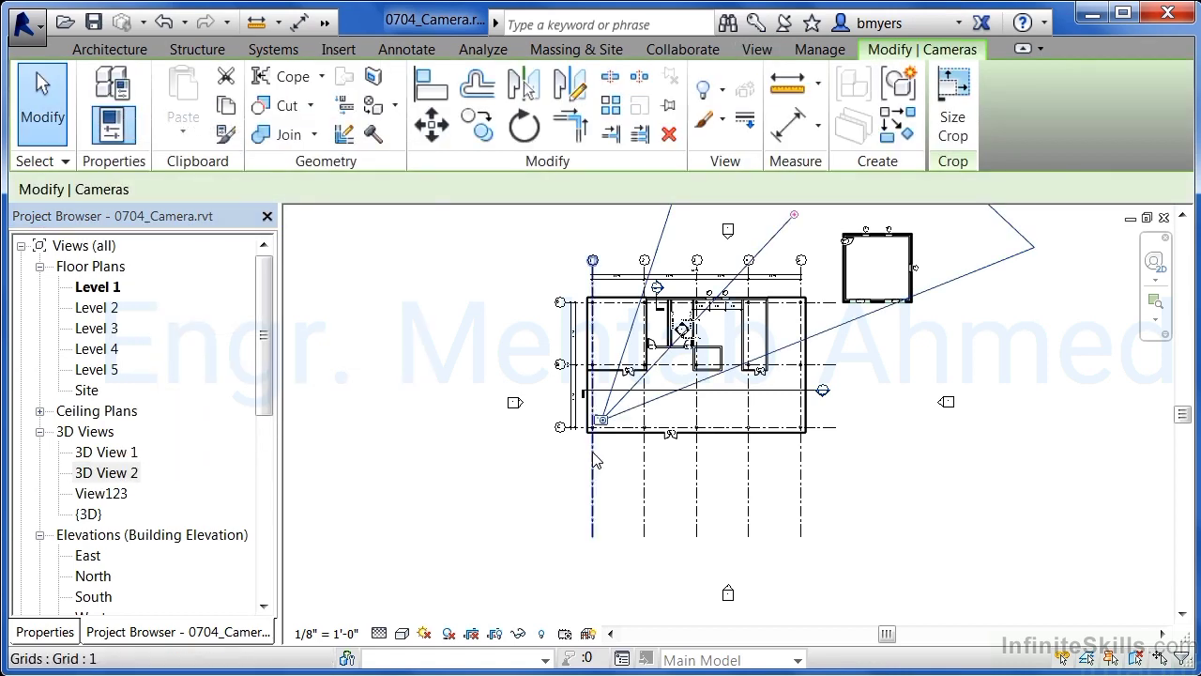
mouse_move(604, 425)
left_mouse_down()
mouse_move(633, 399)
mouse_move(694, 413)
mouse_move(603, 424)
left_mouse_up()
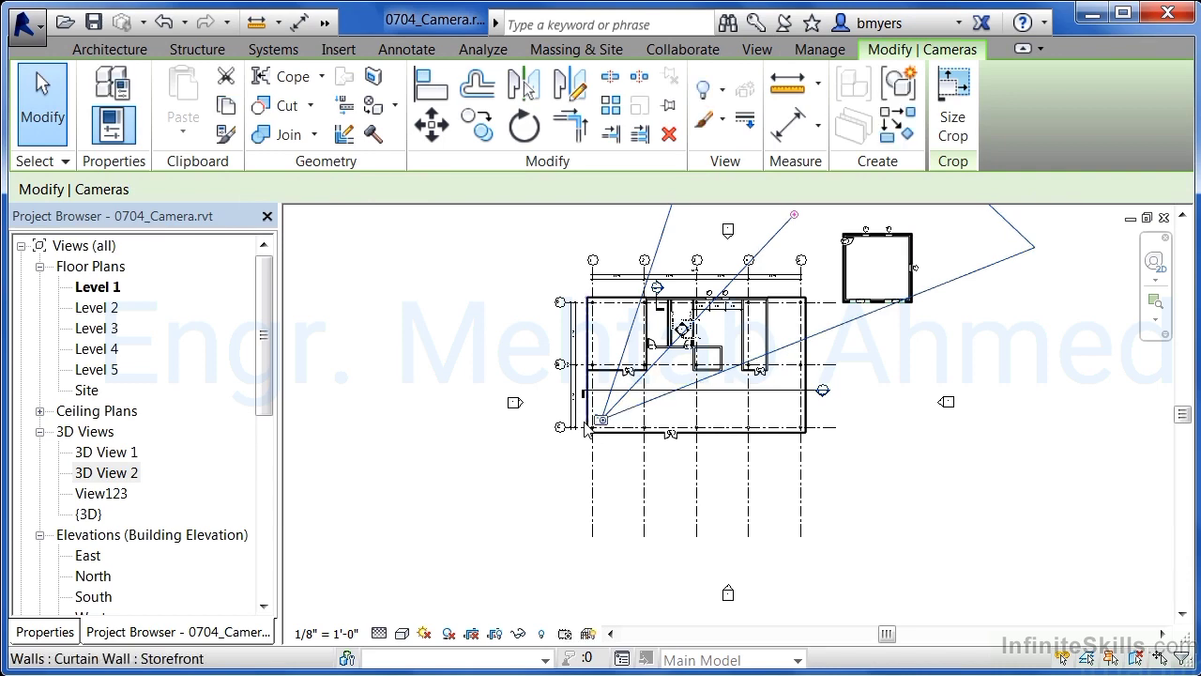
left_click(550, 554)
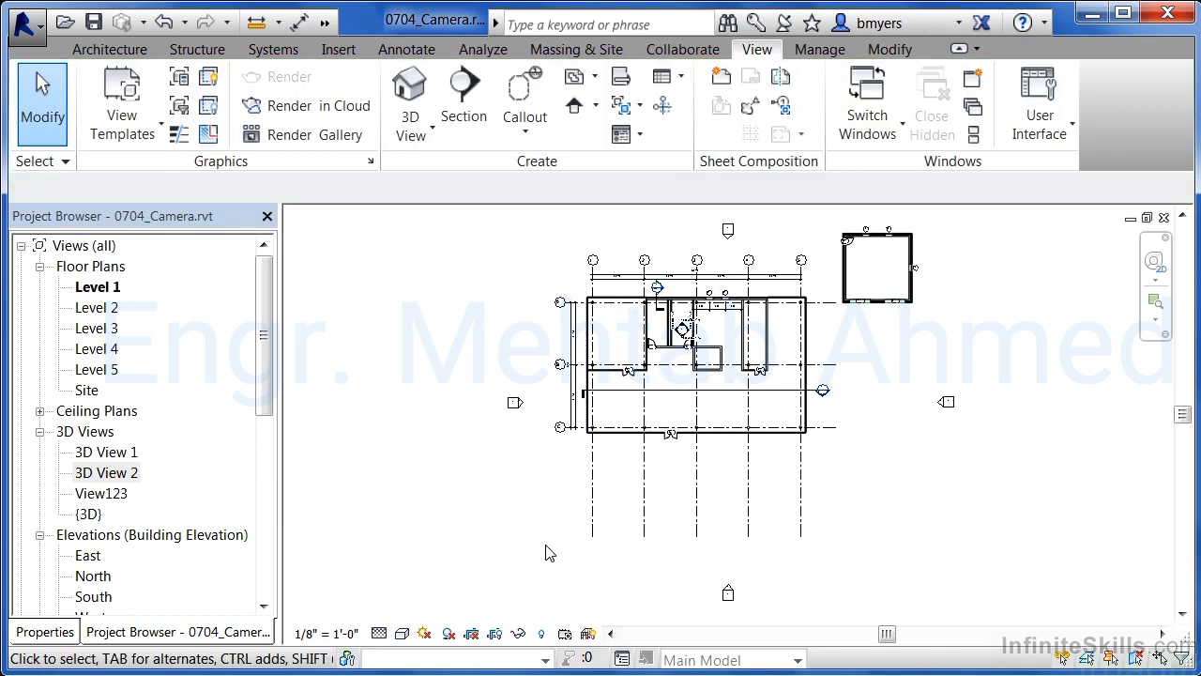
Place a third camera just south of the building, aimed straight north through it
left_click(415, 127)
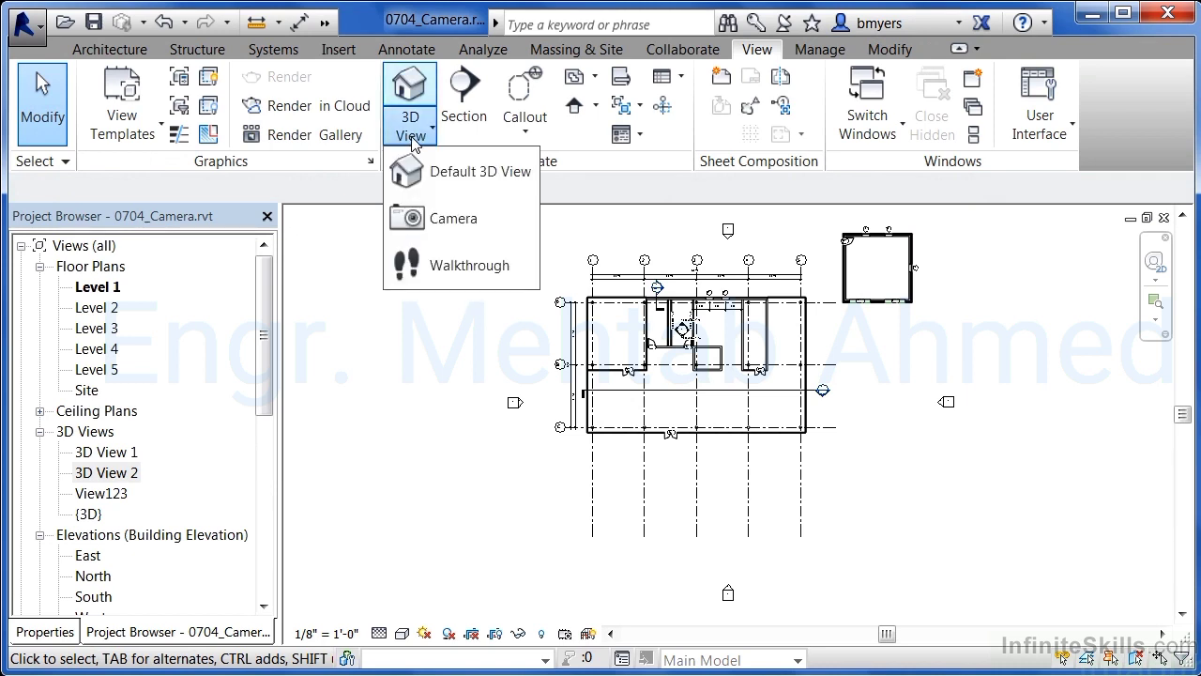
left_click(409, 216)
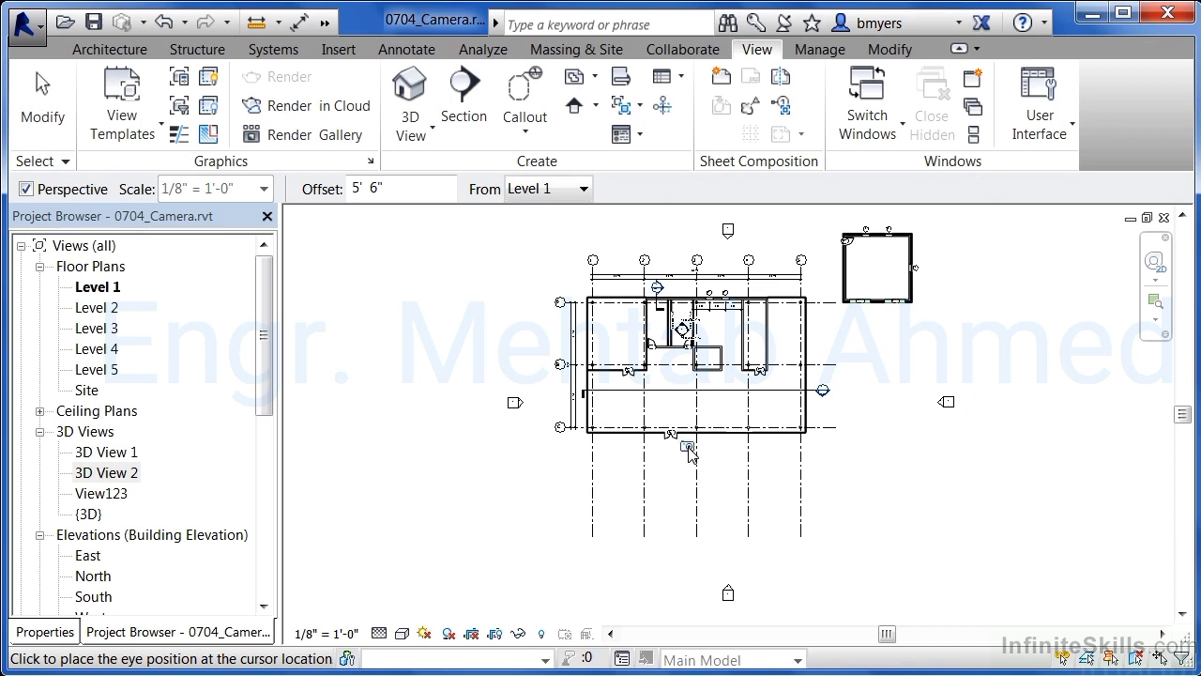
left_click(683, 449)
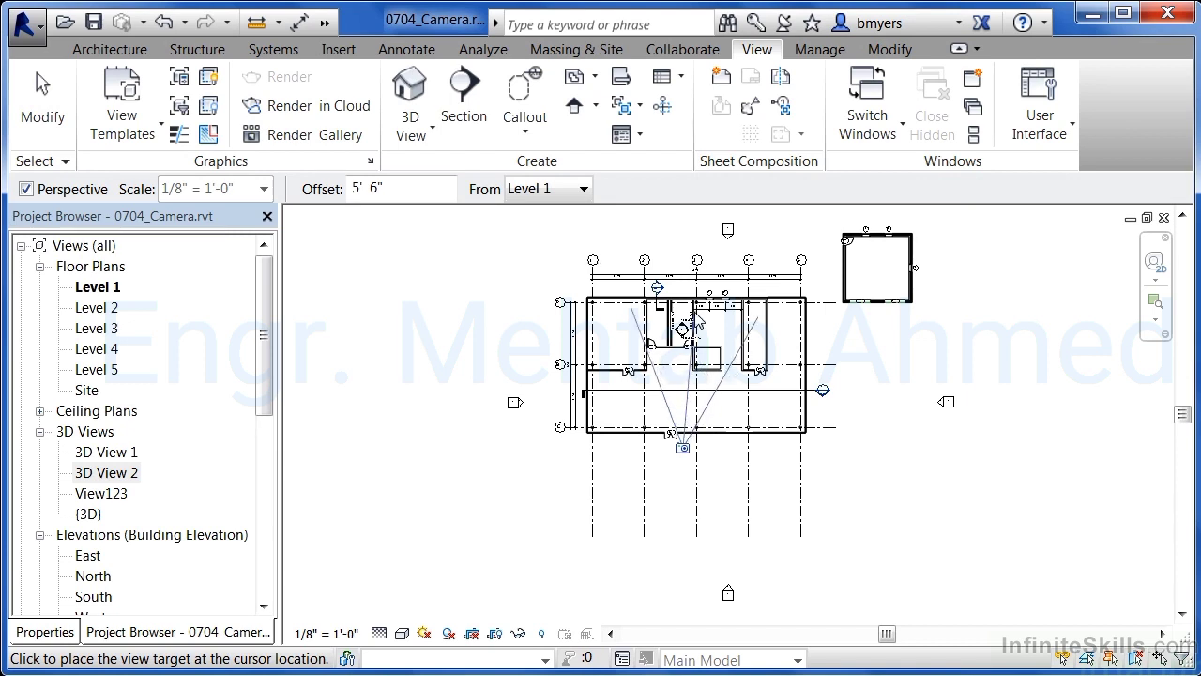
left_click(690, 236)
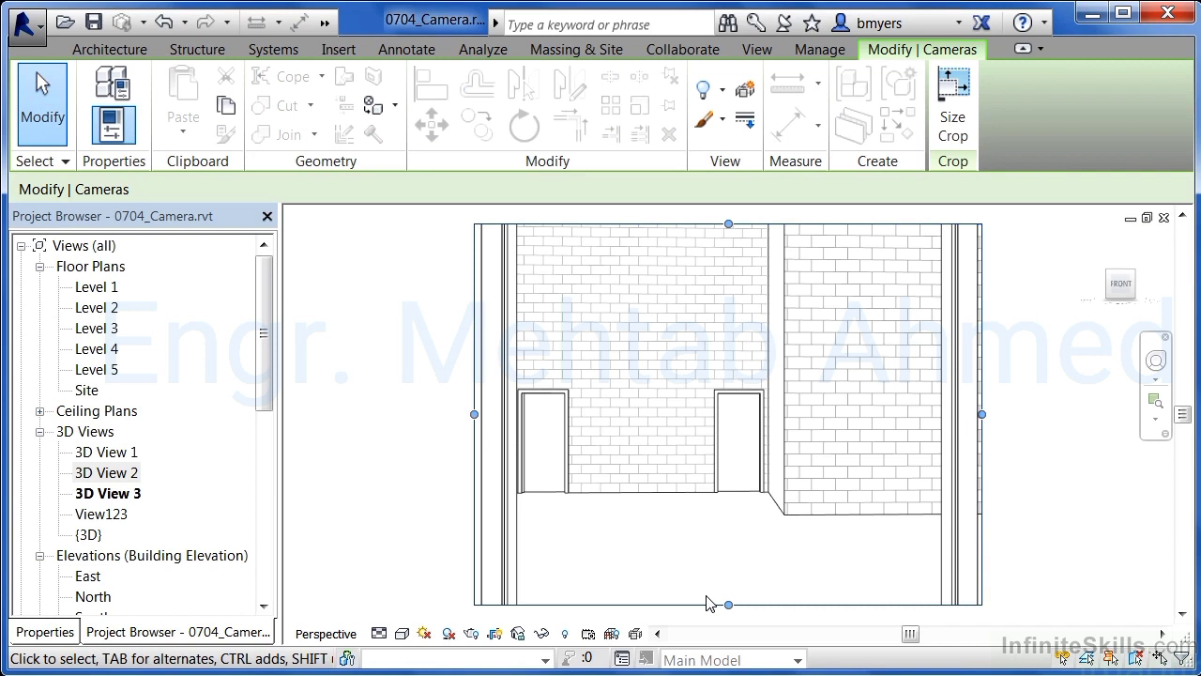
Open the camera view's properties and set its Target Elevation to 300'
left_click(61, 636)
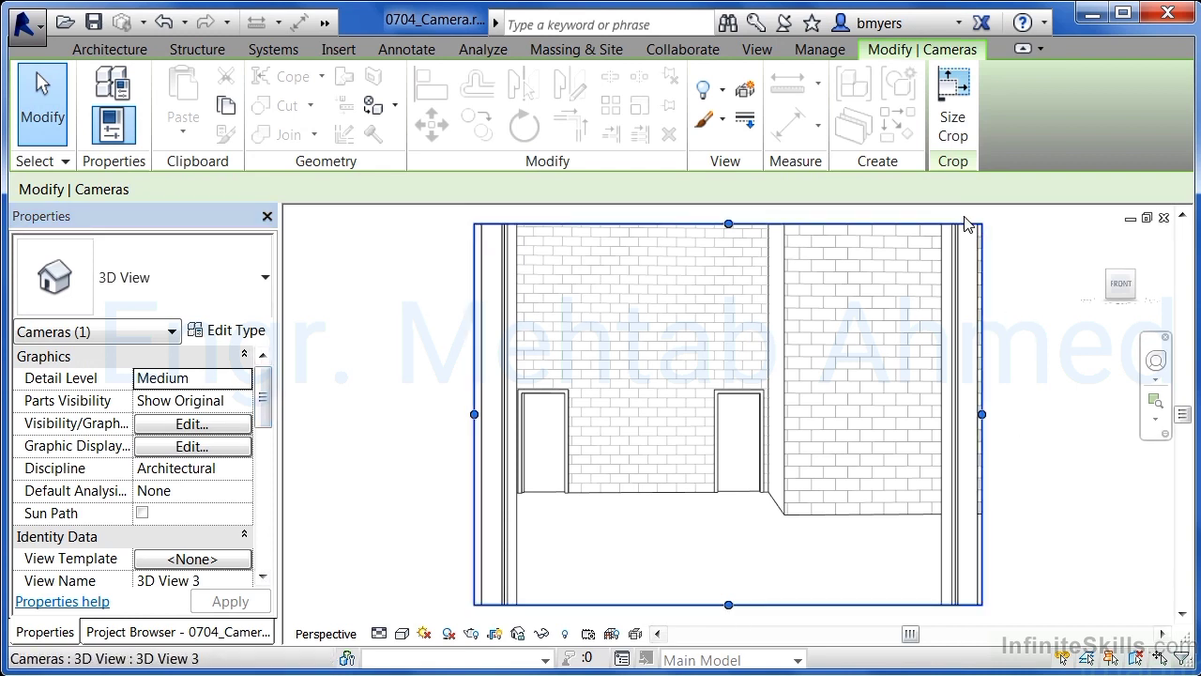
left_click_drag(263, 401, 270, 539)
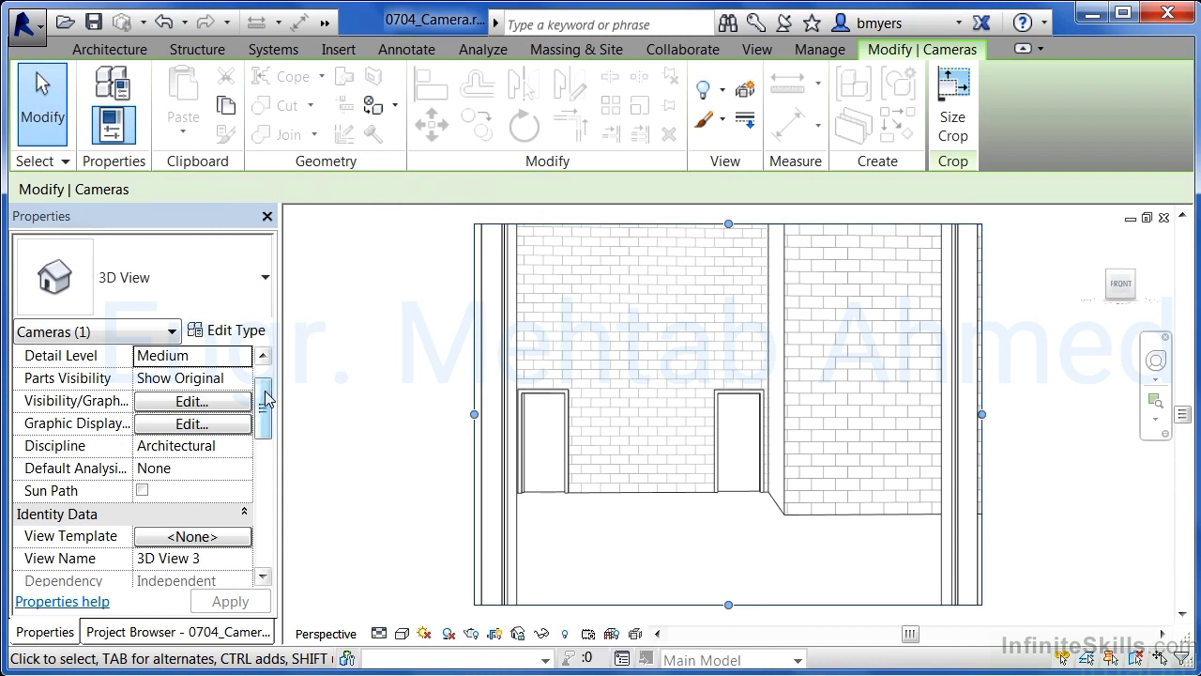
left_click_drag(266, 396, 265, 516)
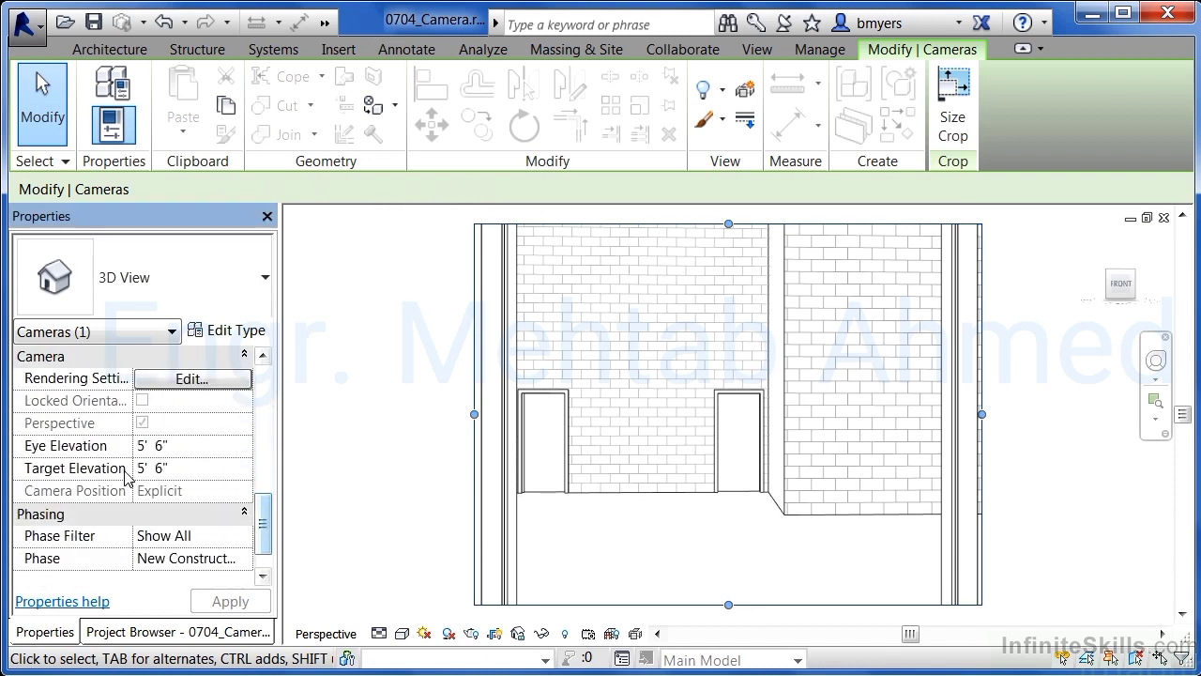
left_click(192, 468)
type("300")
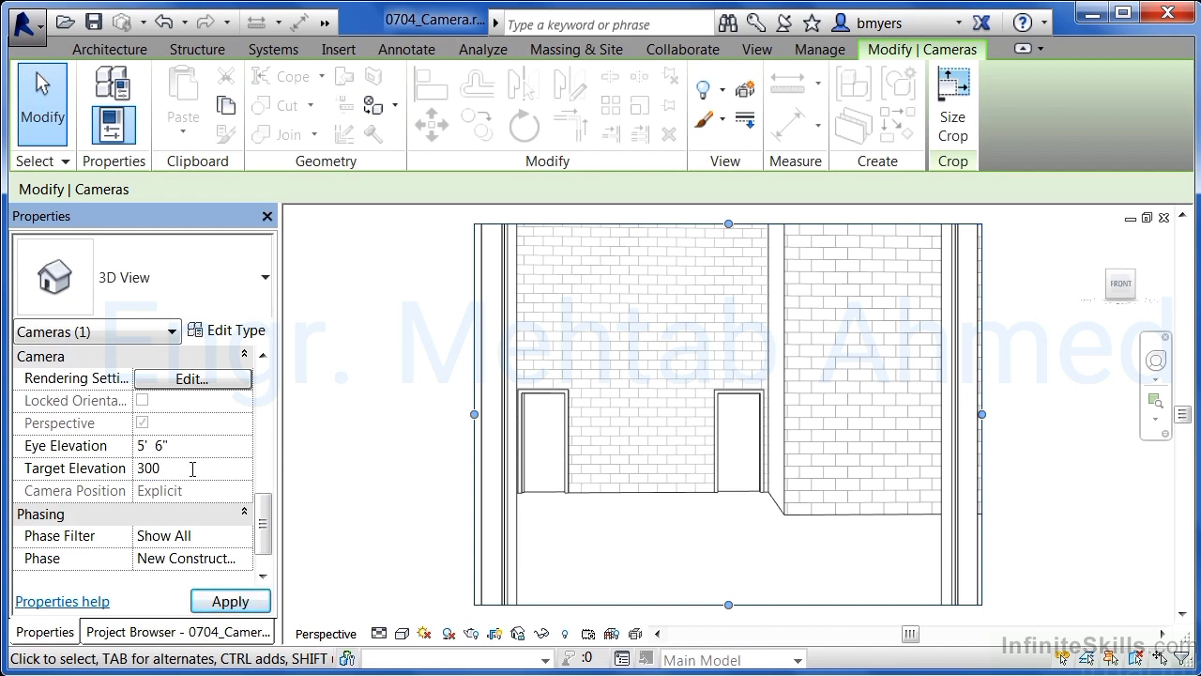
type("'")
left_click(235, 601)
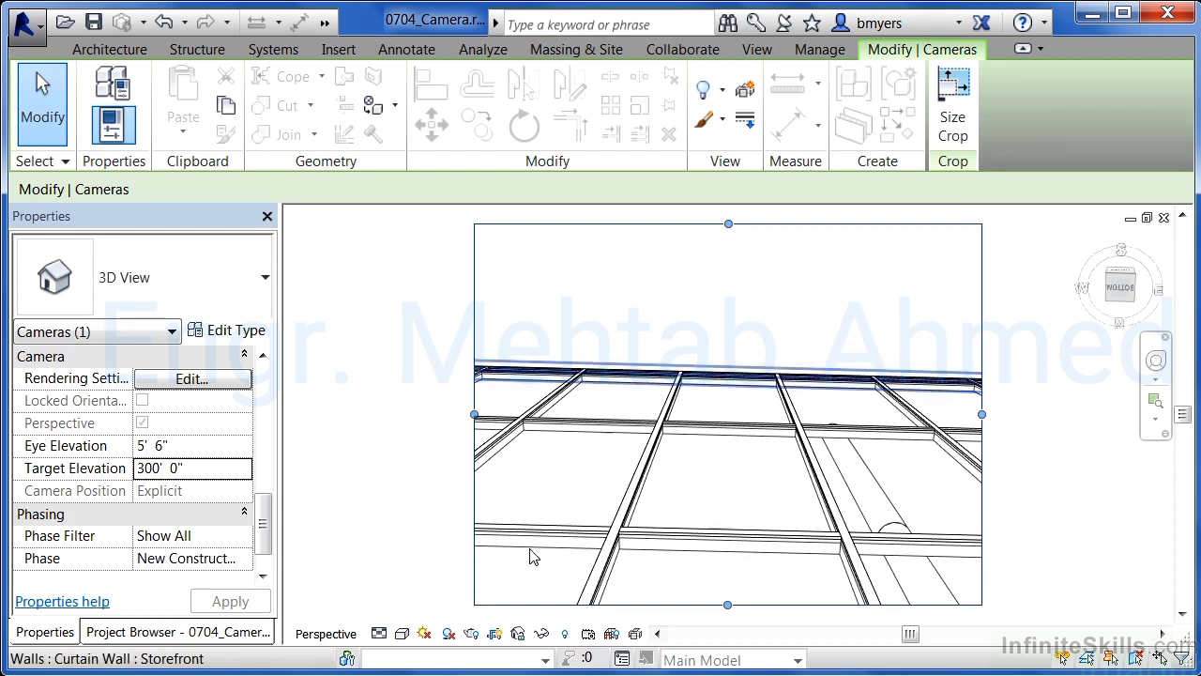
Set the third camera view to the Shaded visual style
left_click(403, 635)
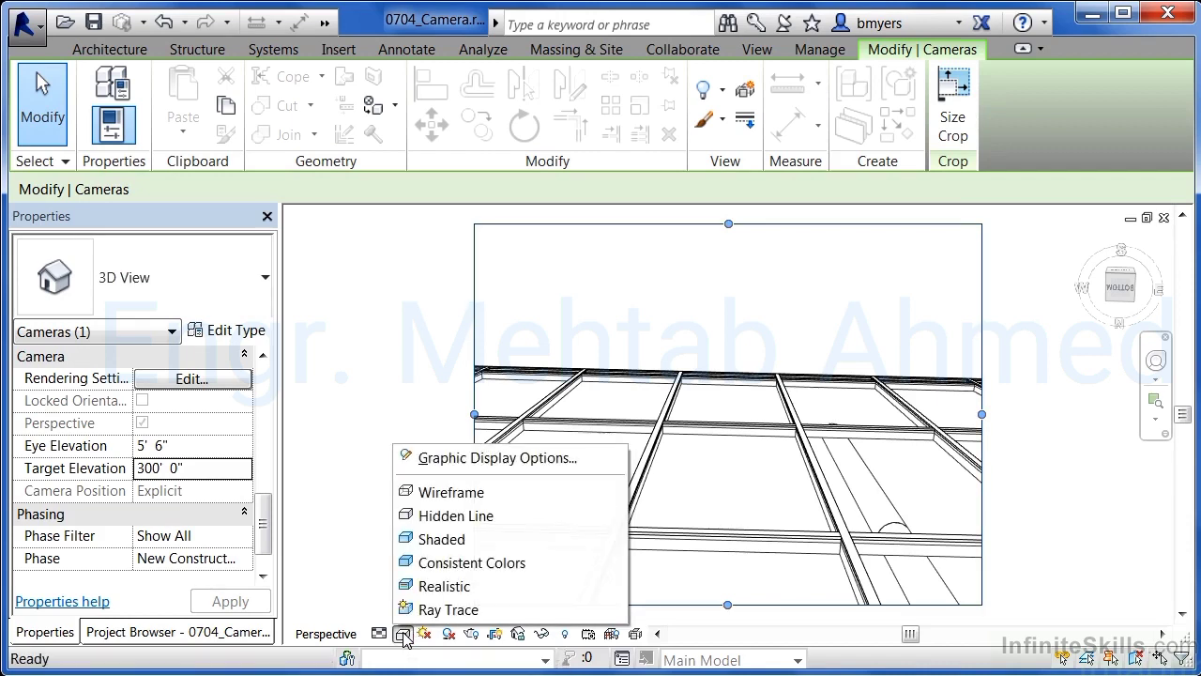
left_click(454, 544)
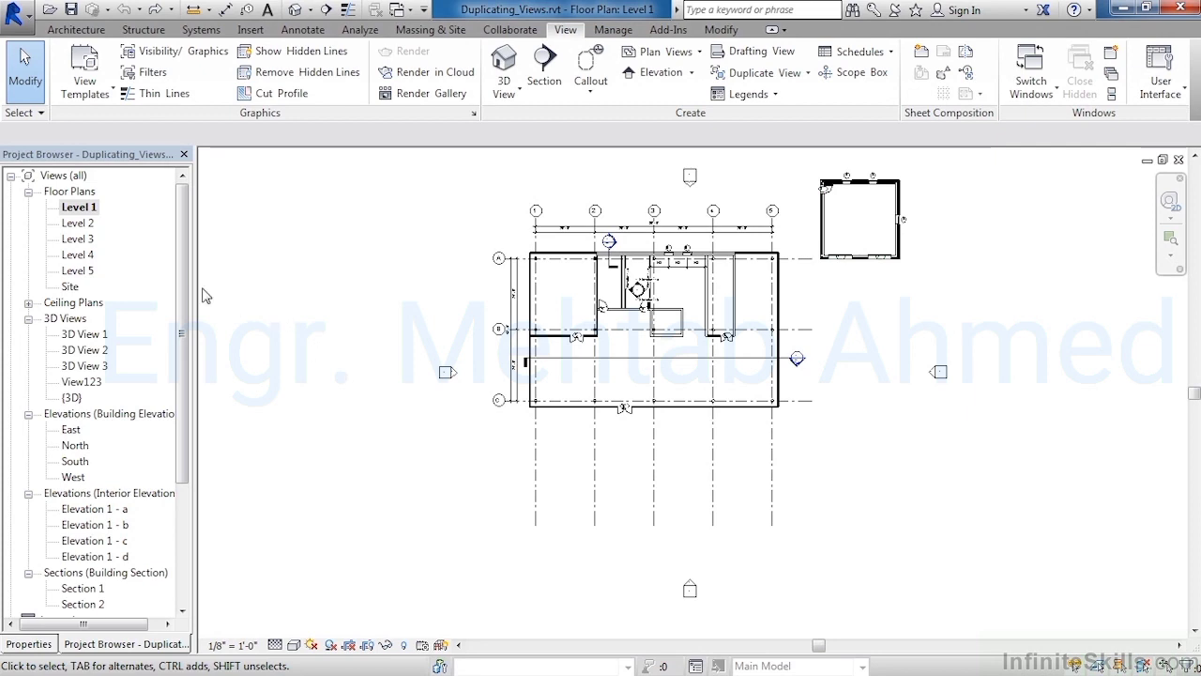
Duplicate the Level 1 floor plan view with detailing
left_click(86, 209)
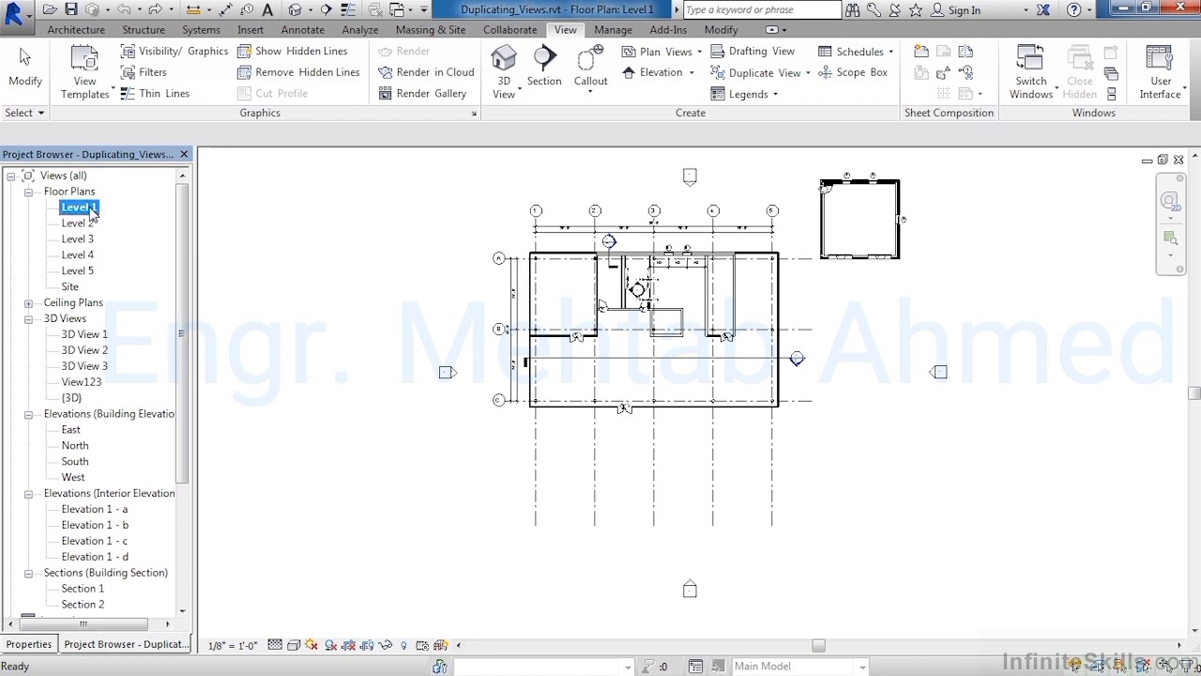
right_click(91, 211)
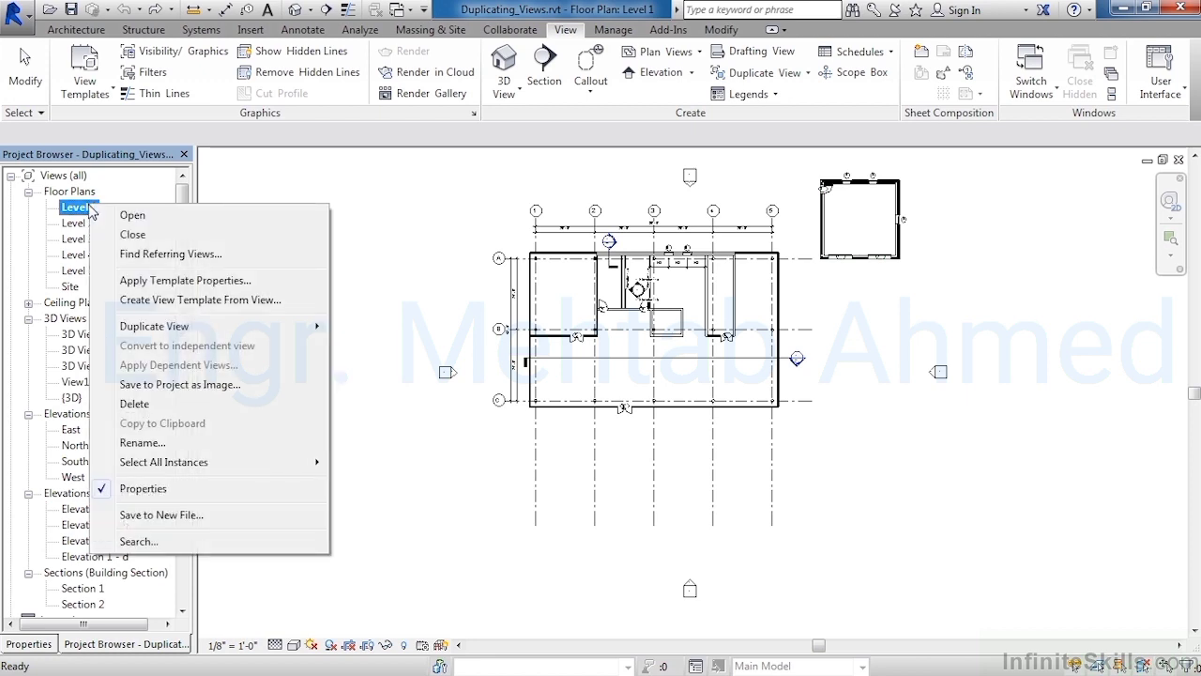
mouse_move(271, 326)
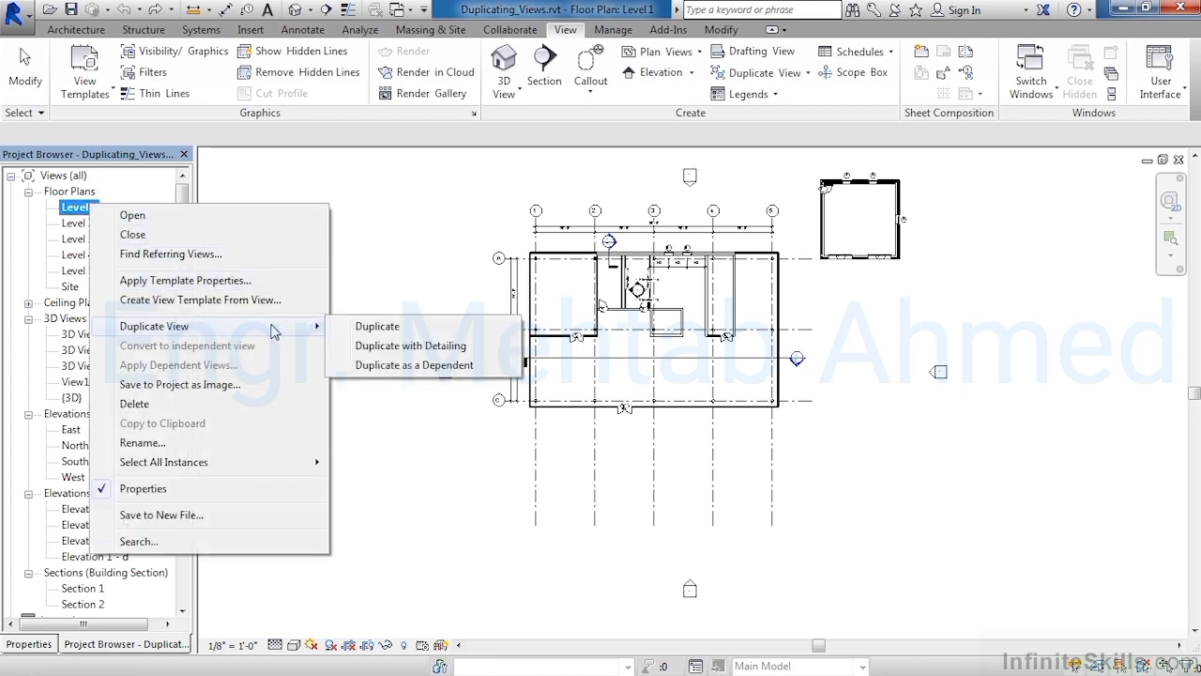
left_click(469, 352)
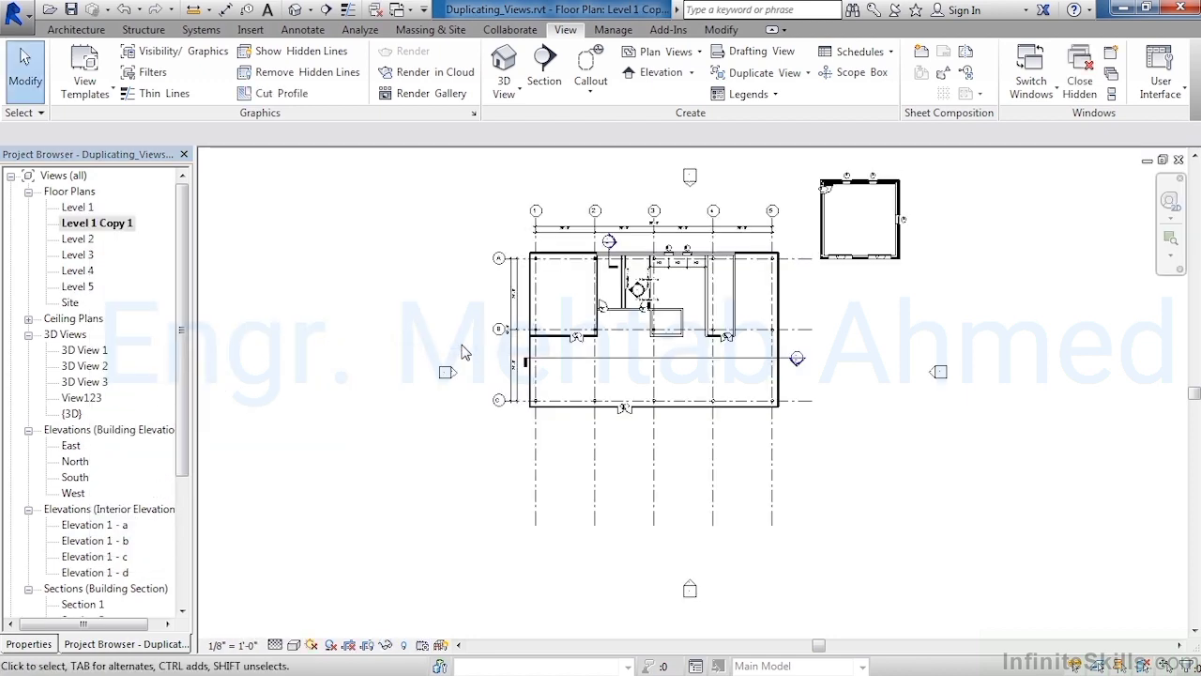
Rename the copied floor plan view to "Duplicate with Detailing"
right_click(106, 233)
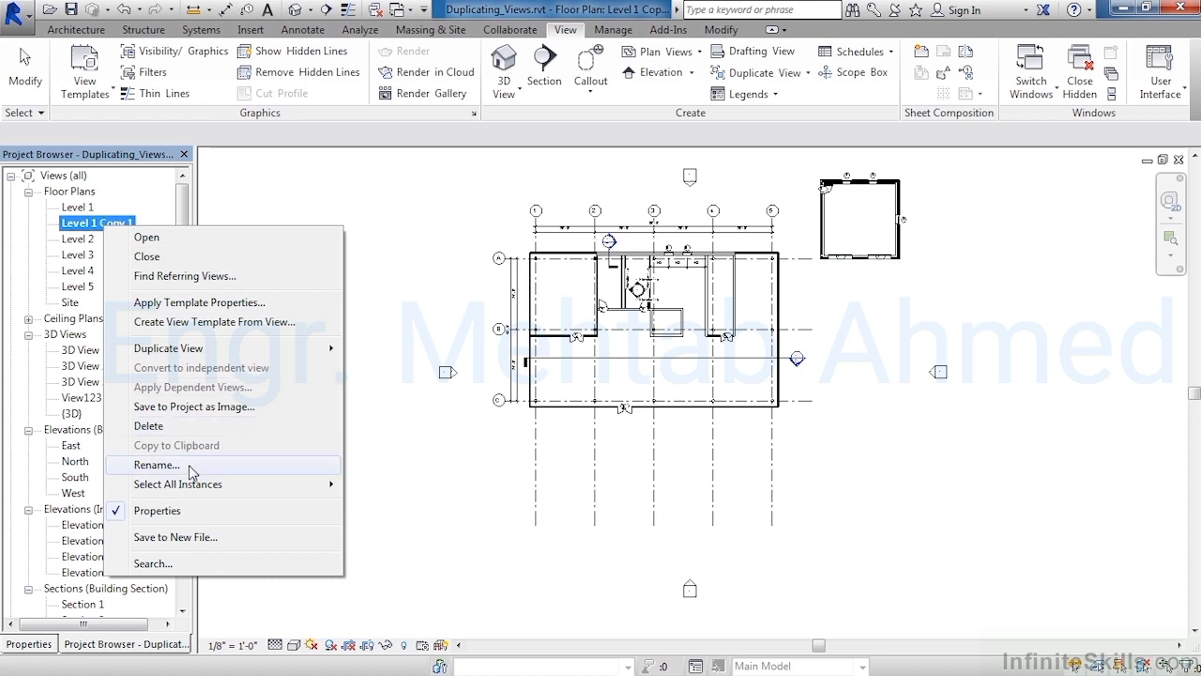
left_click(156, 465)
type("D")
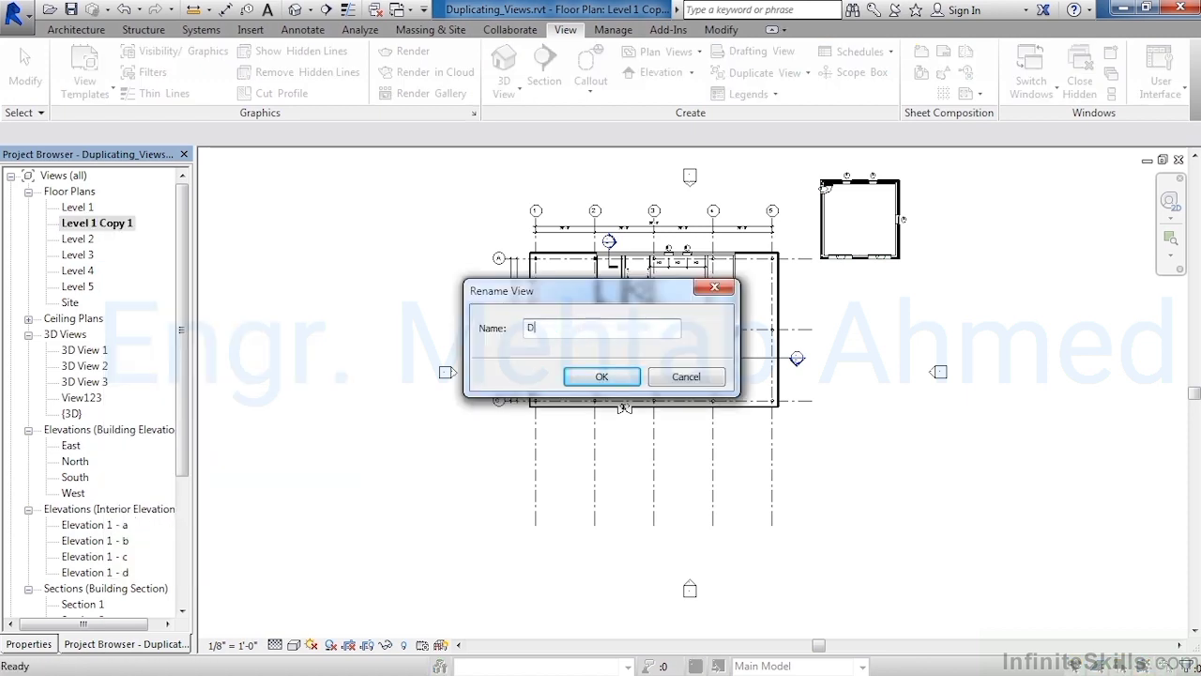
type("uplicate with Detailing")
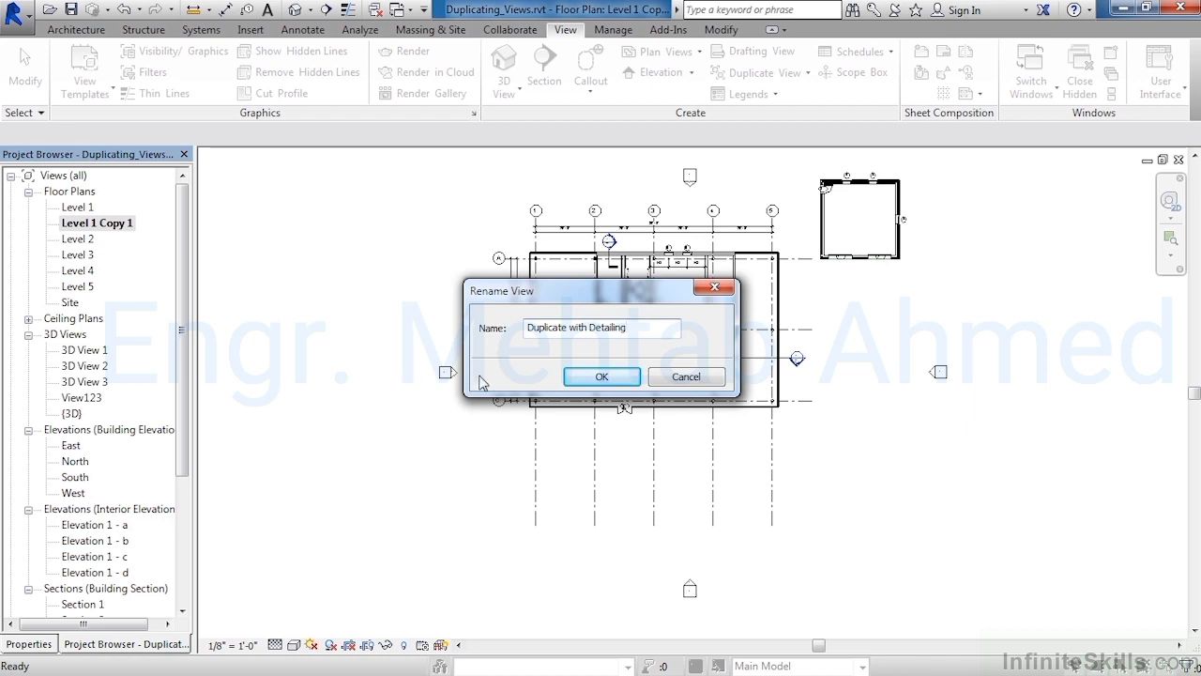
left_click(593, 380)
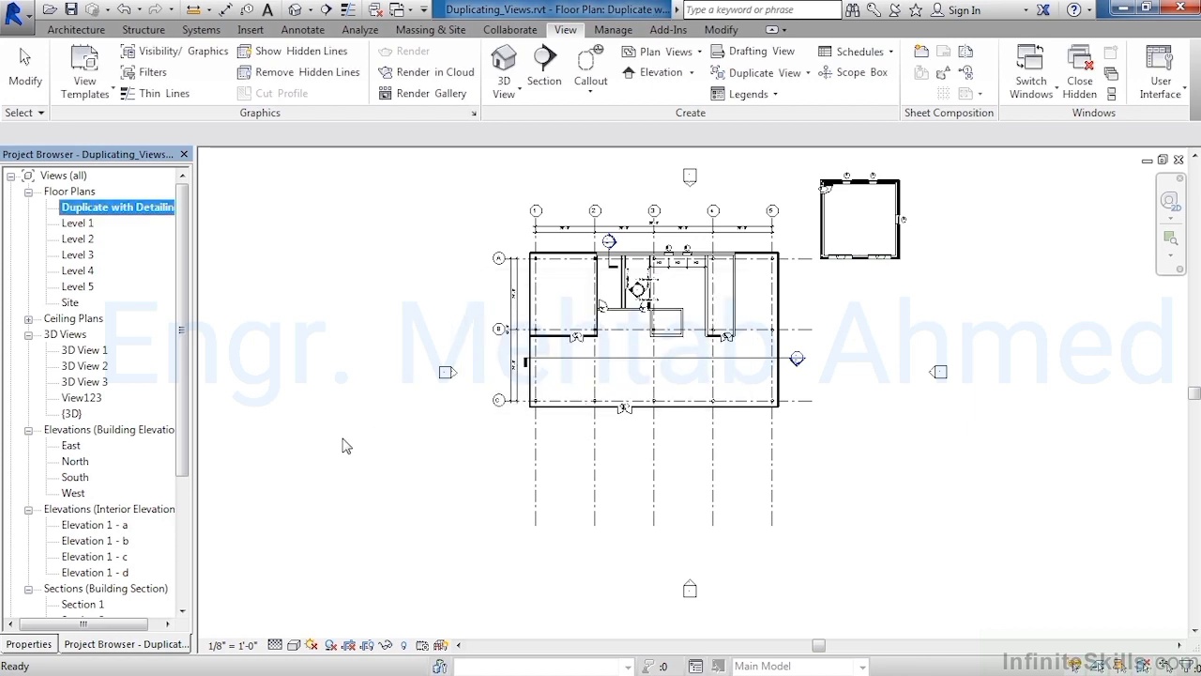
In the Duplicate with Detailing view, move the door 7 tag slightly to the right
double_click(83, 225)
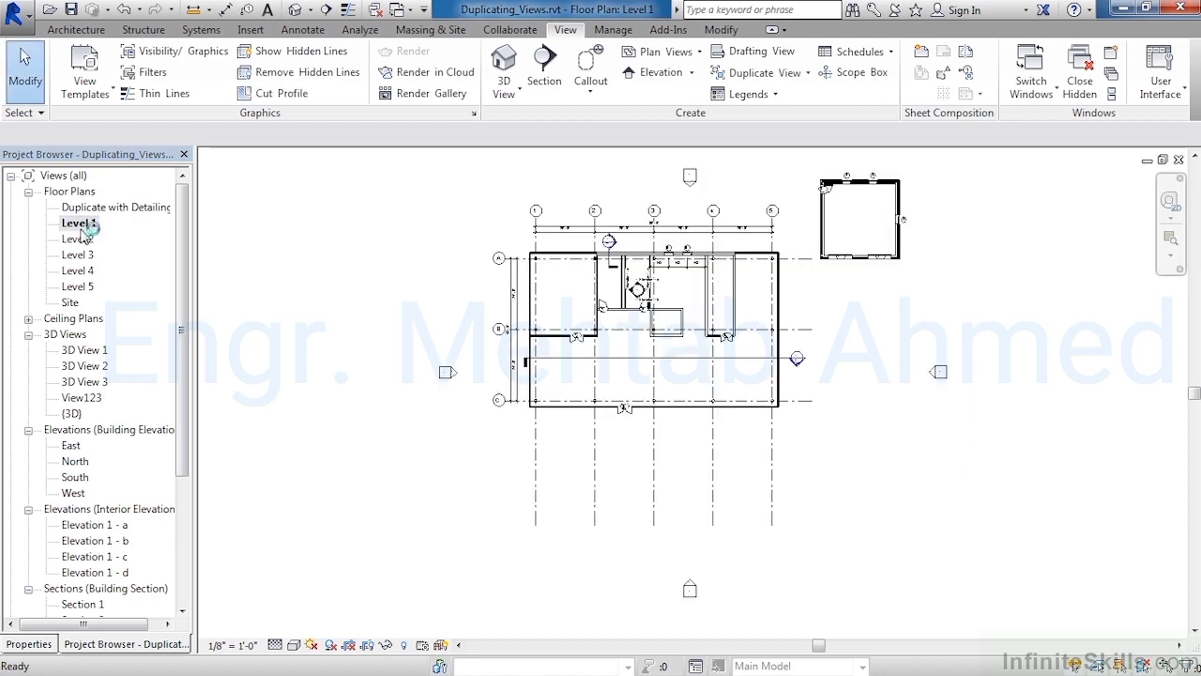
double_click(116, 210)
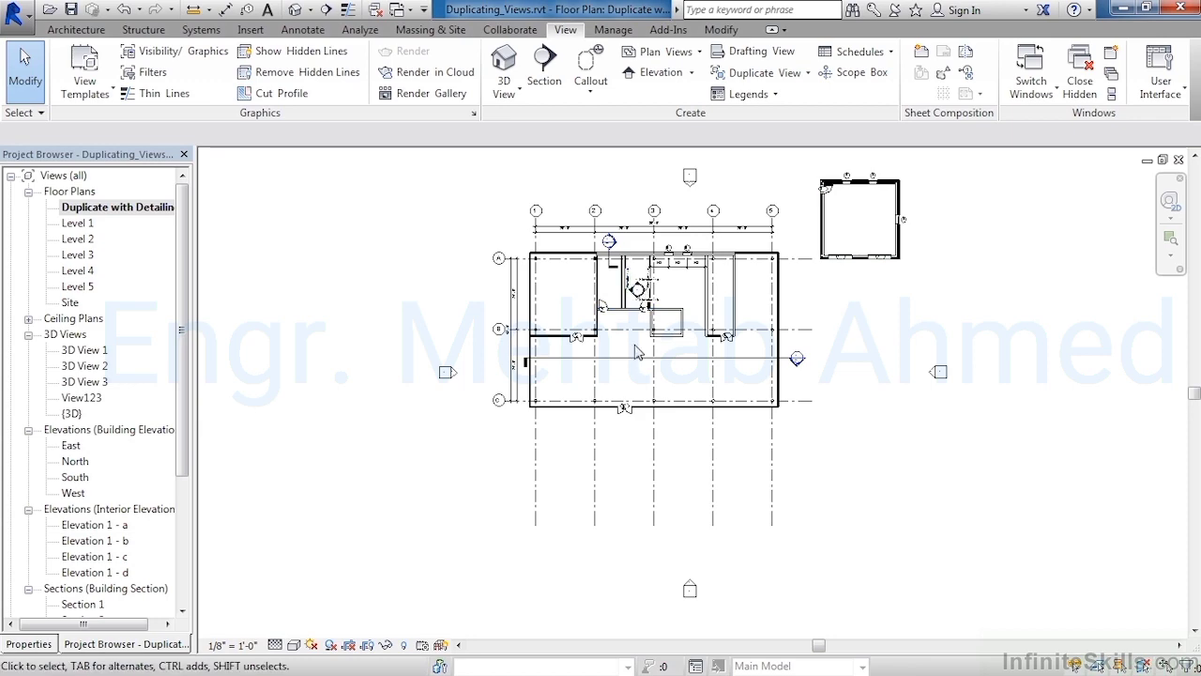
scroll(635, 352, "up", 5)
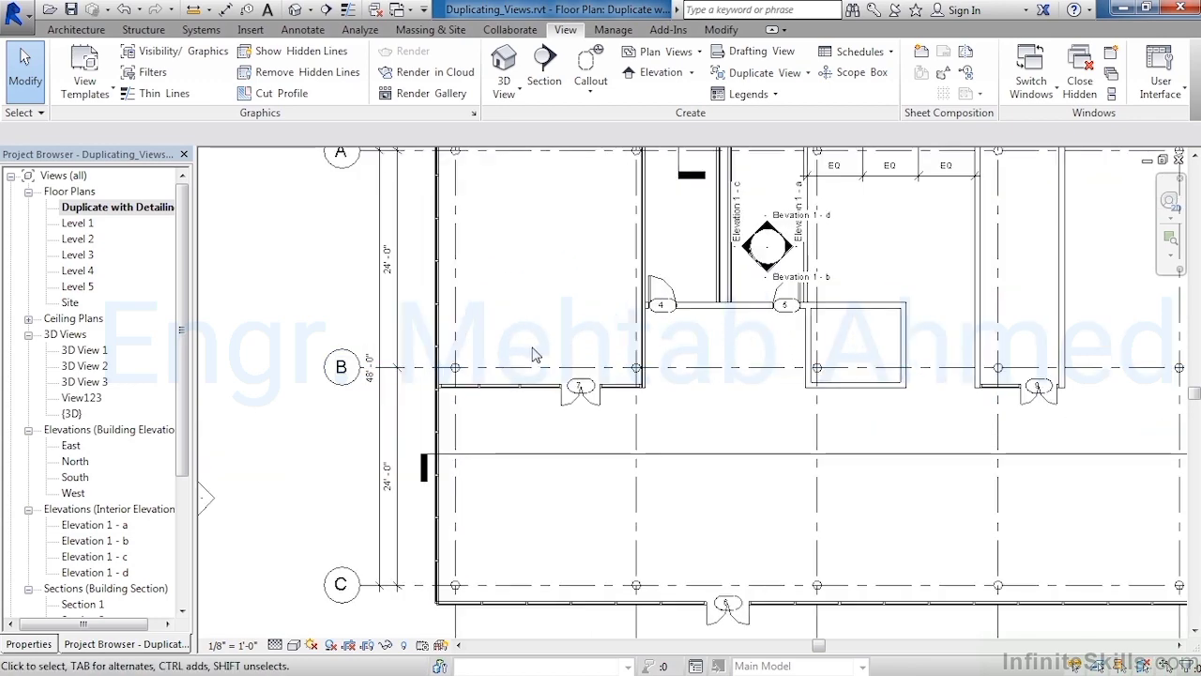
scroll(525, 361, "up", 3)
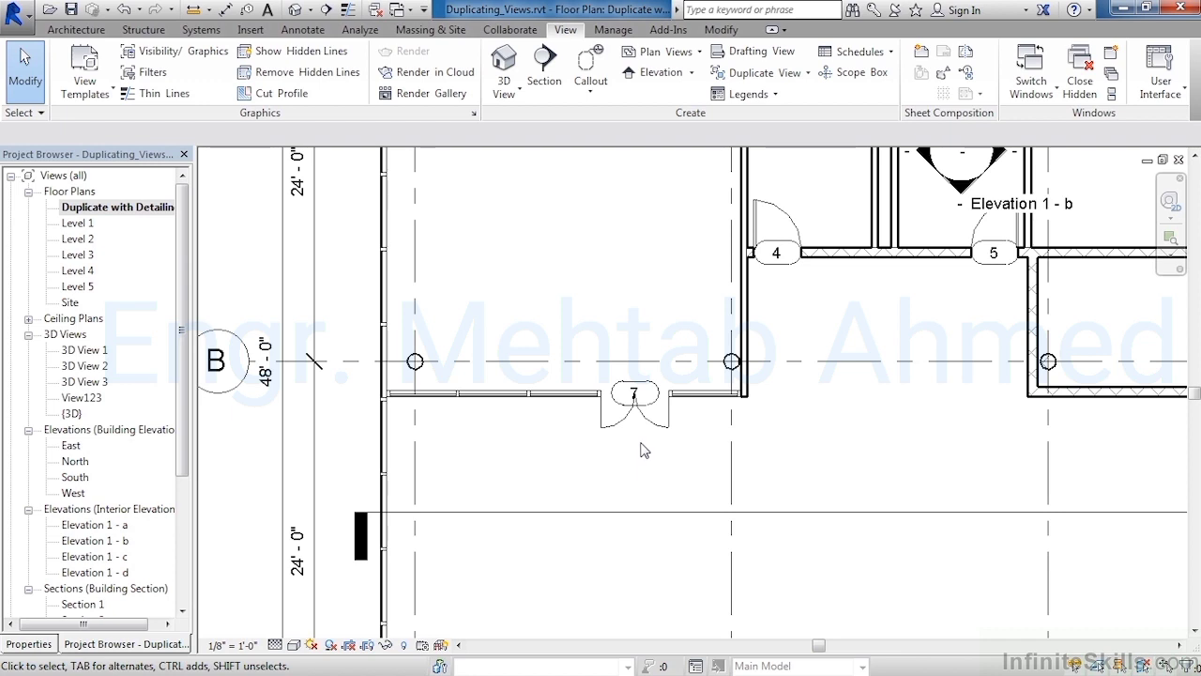
left_click(657, 395)
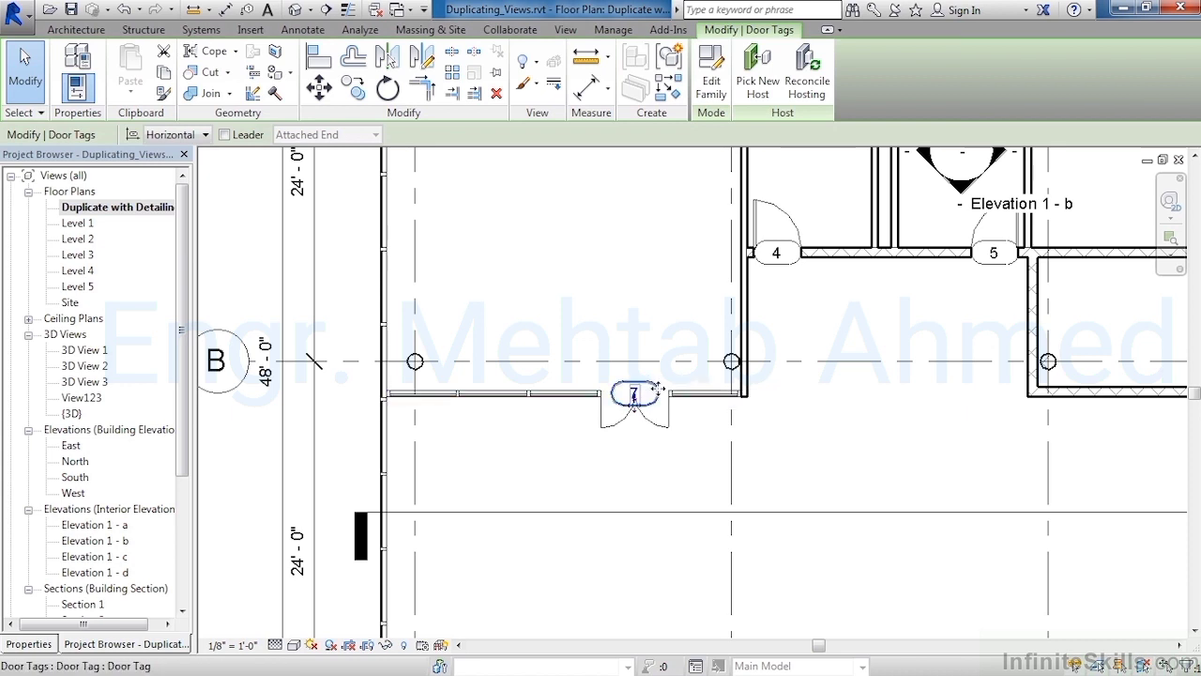
left_click_drag(665, 389, 675, 394)
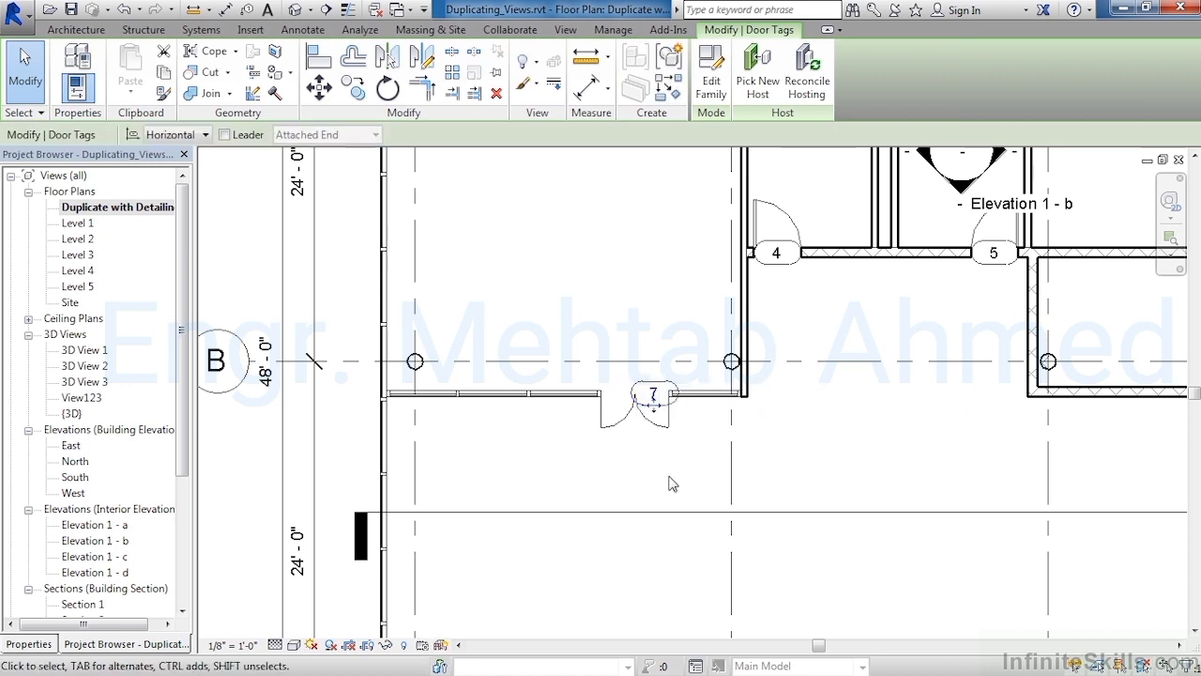
left_click(672, 484)
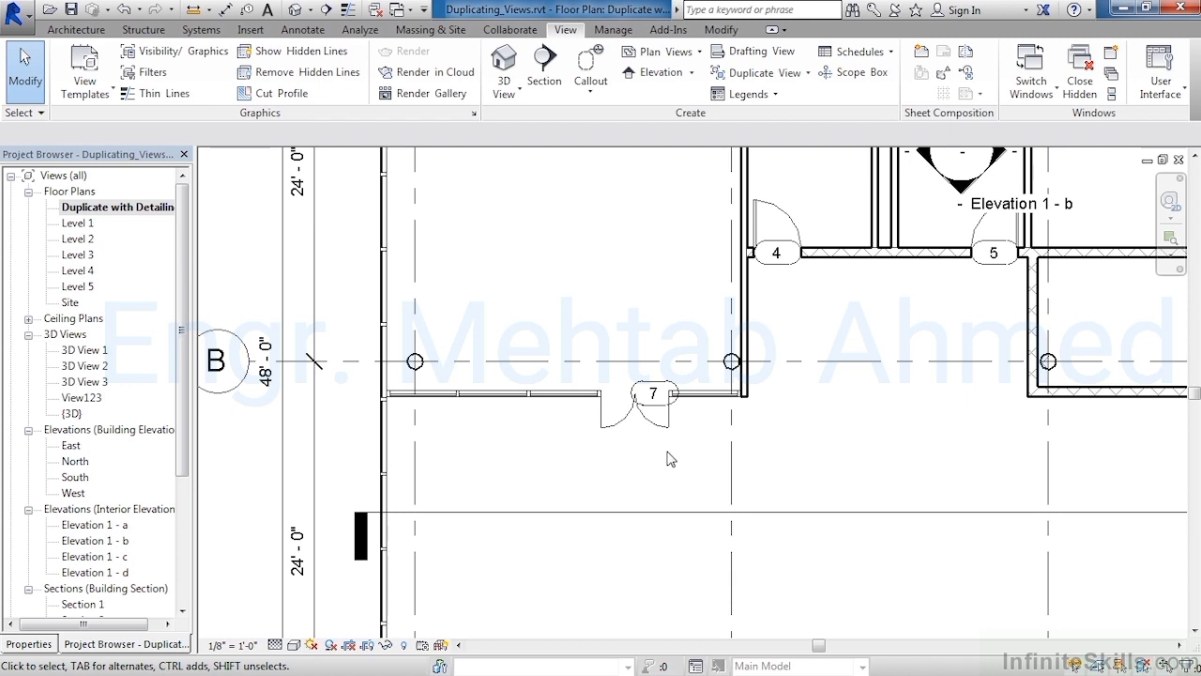
In the Level 1 plan, flip the orientation of the interior partition wall beside Elevation 1 - c
double_click(79, 225)
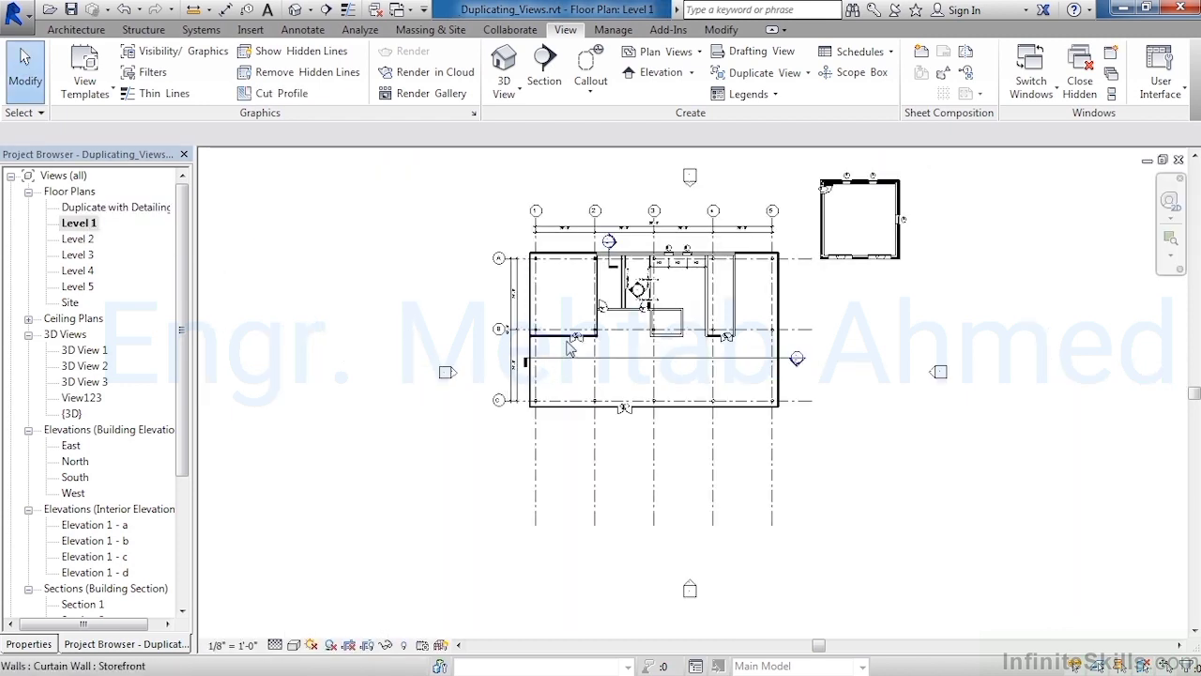
scroll(574, 349, "up", 10)
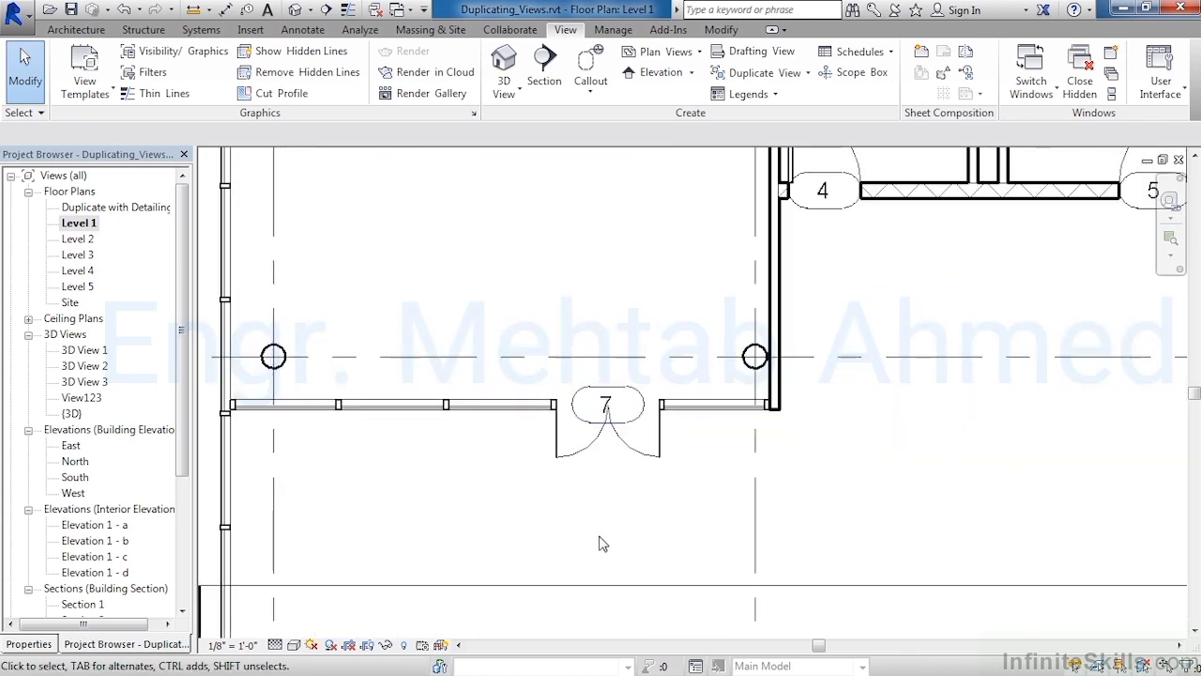
scroll(602, 544, "down", 3)
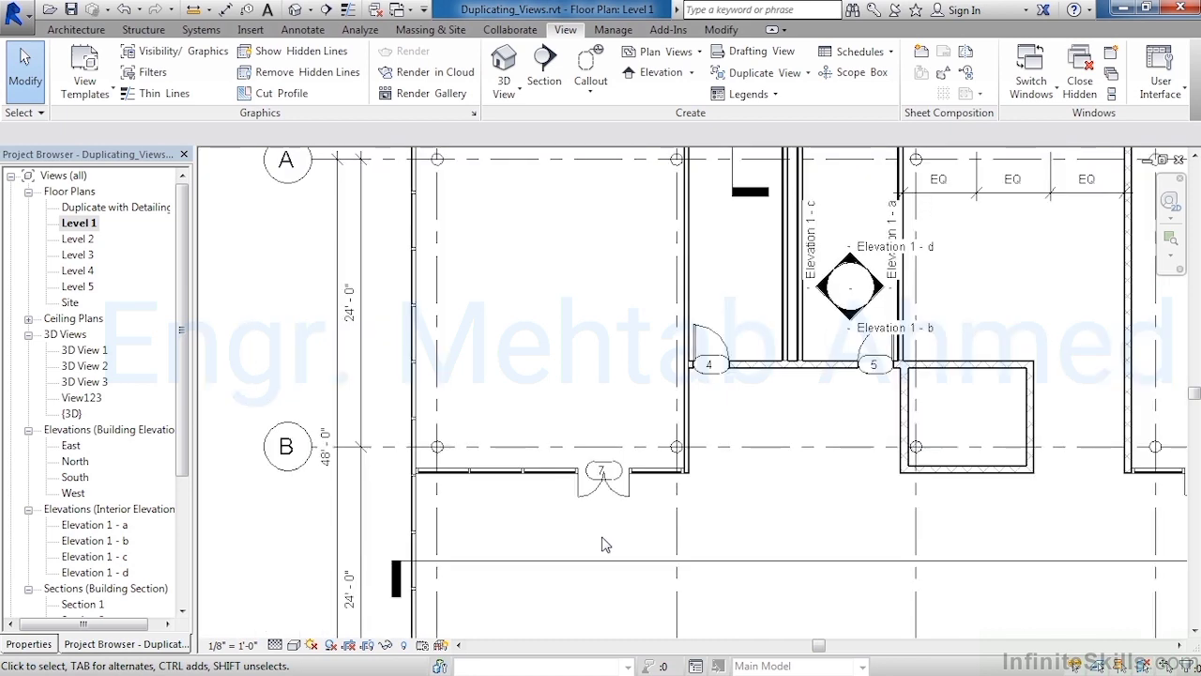
scroll(603, 545, "down", 2)
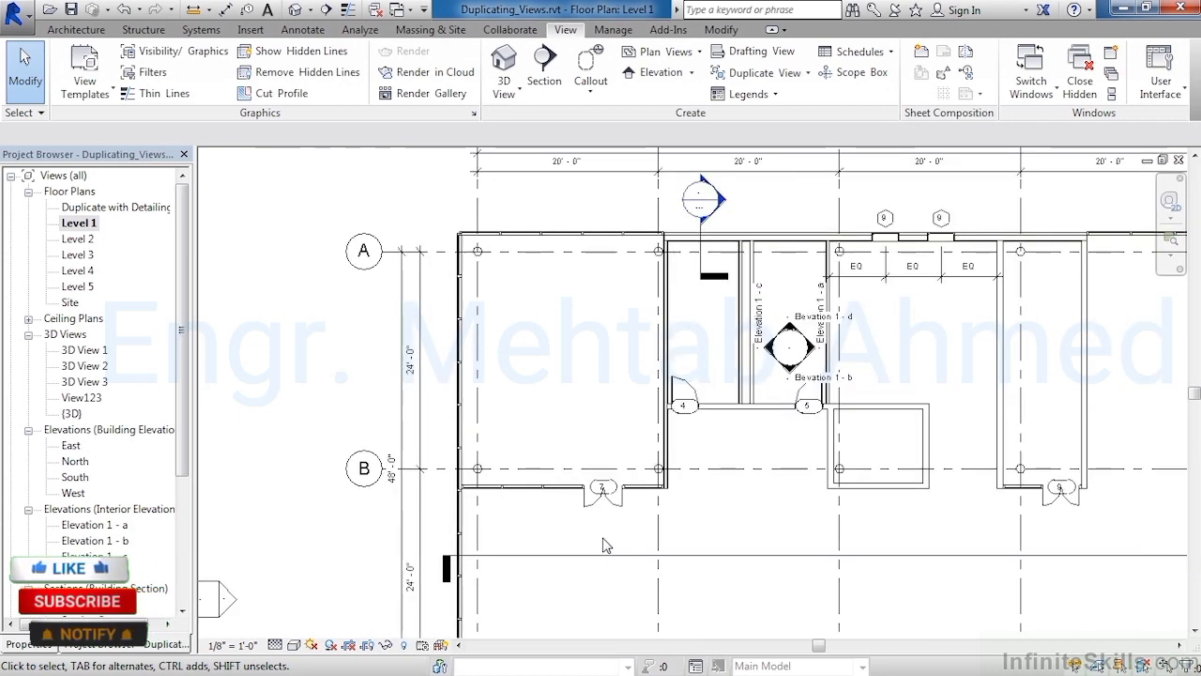
scroll(612, 470, "down", 3)
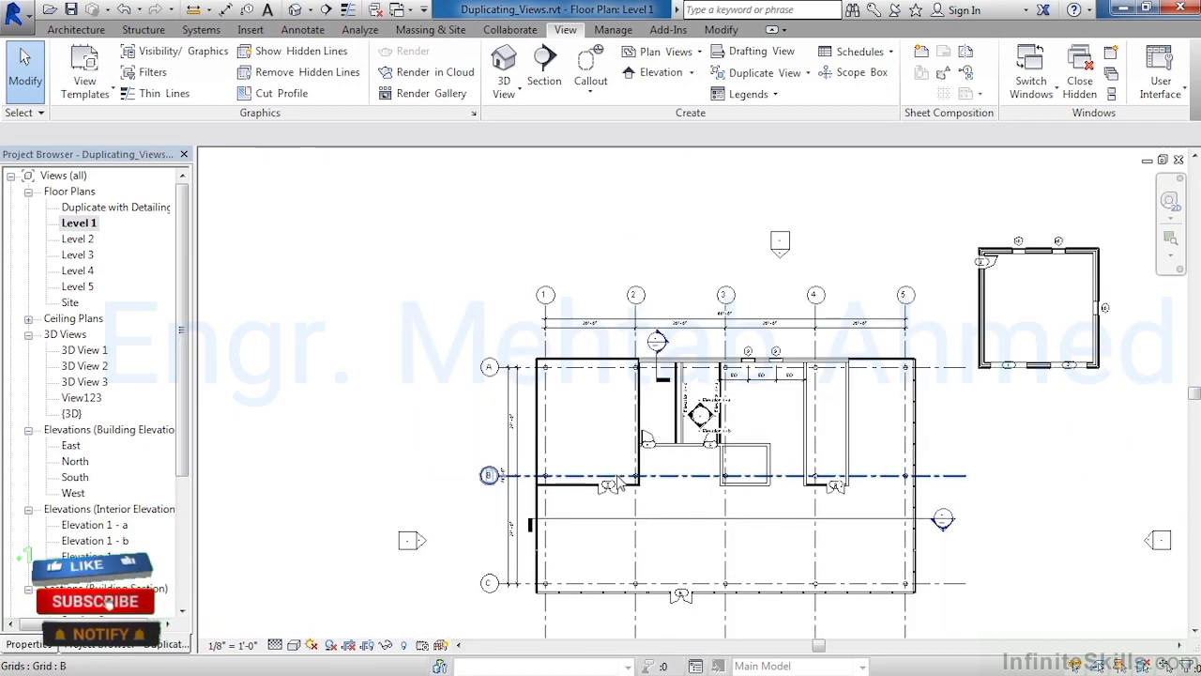
scroll(673, 410, "up", 6)
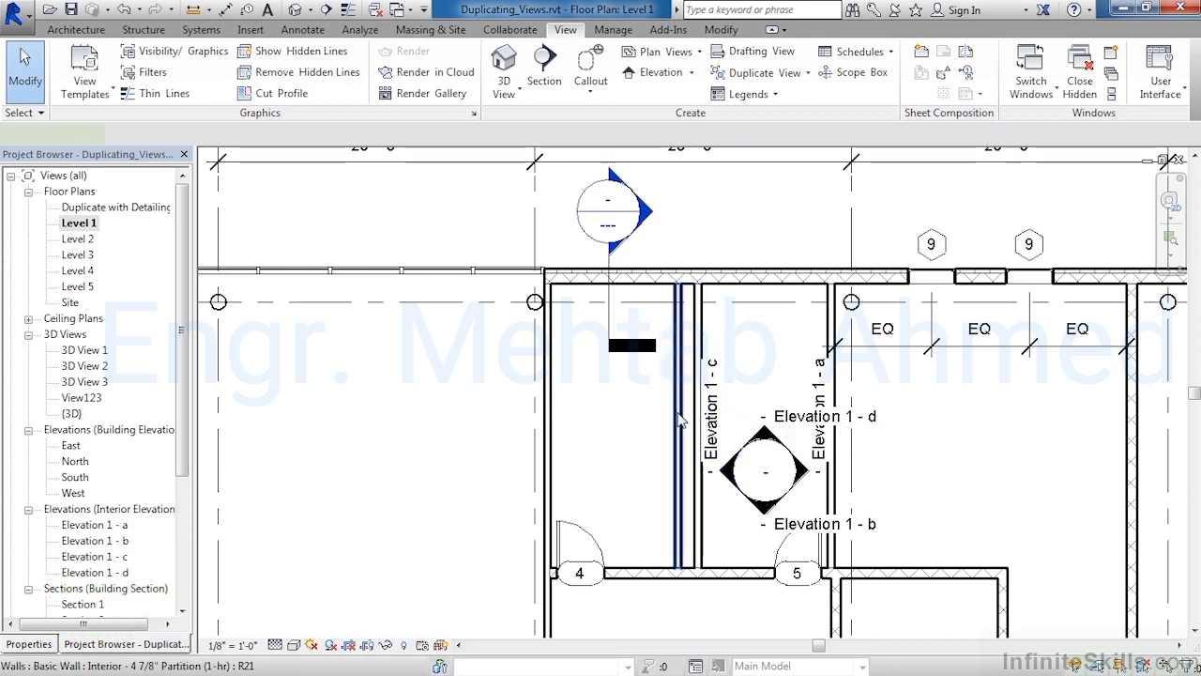
left_click(679, 420)
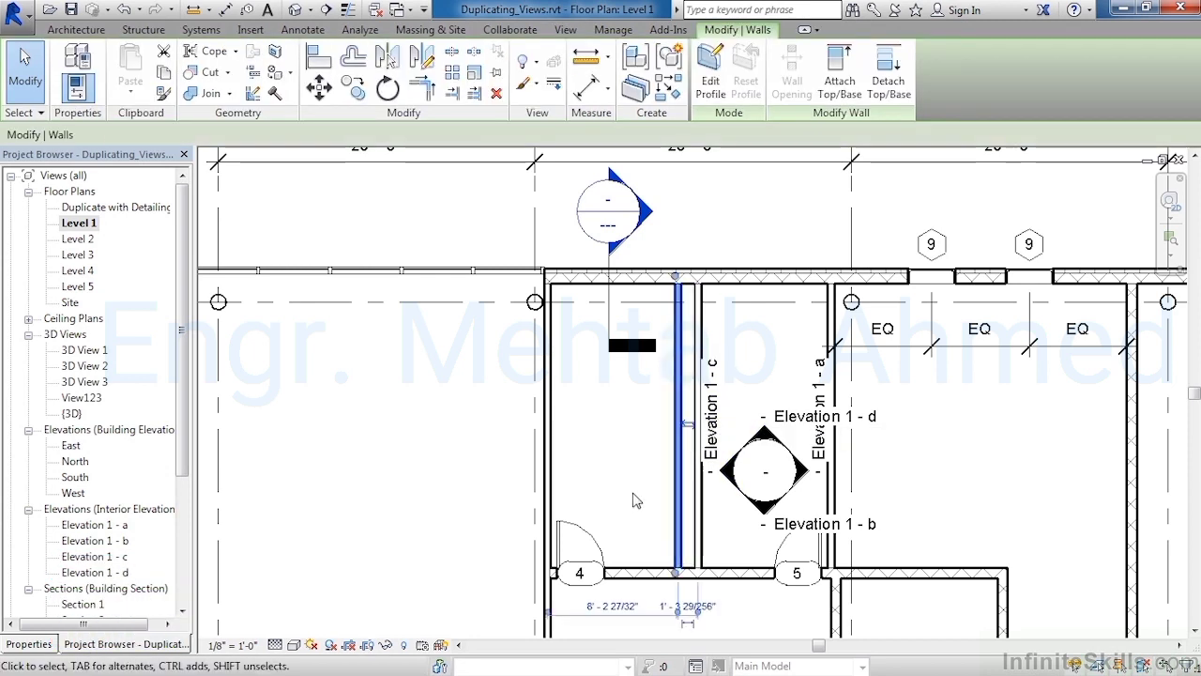
left_click(688, 425)
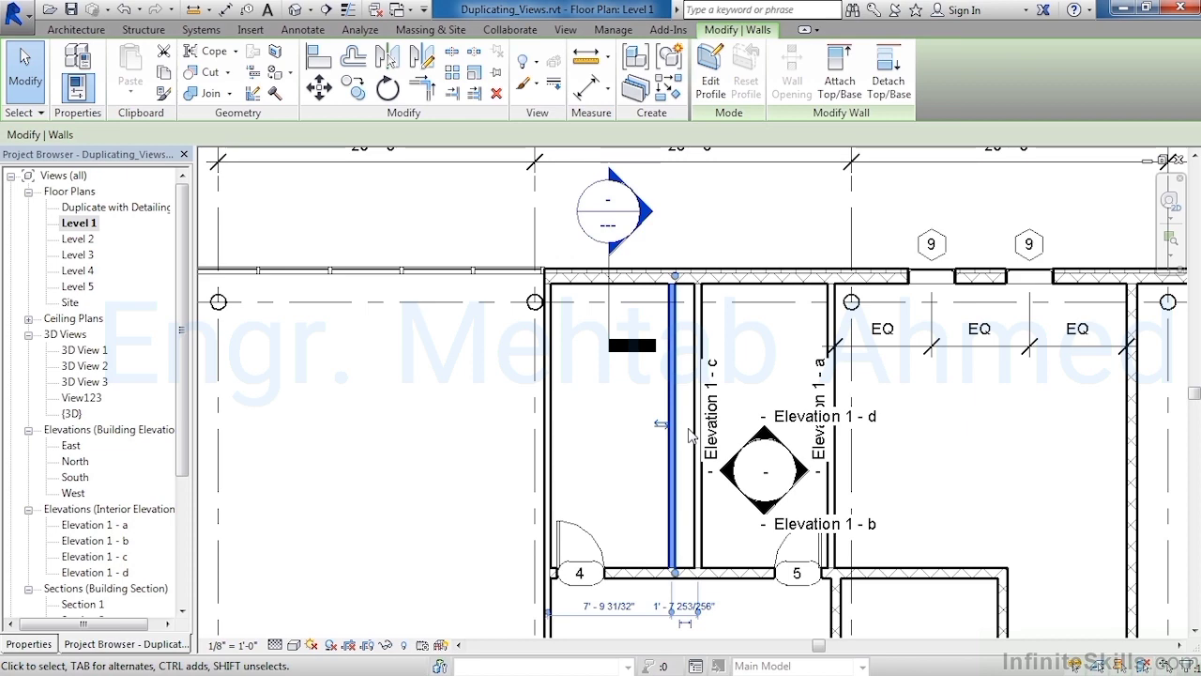
Open the Duplicate with Detailing view and inspect the flipped partition wall there
double_click(128, 214)
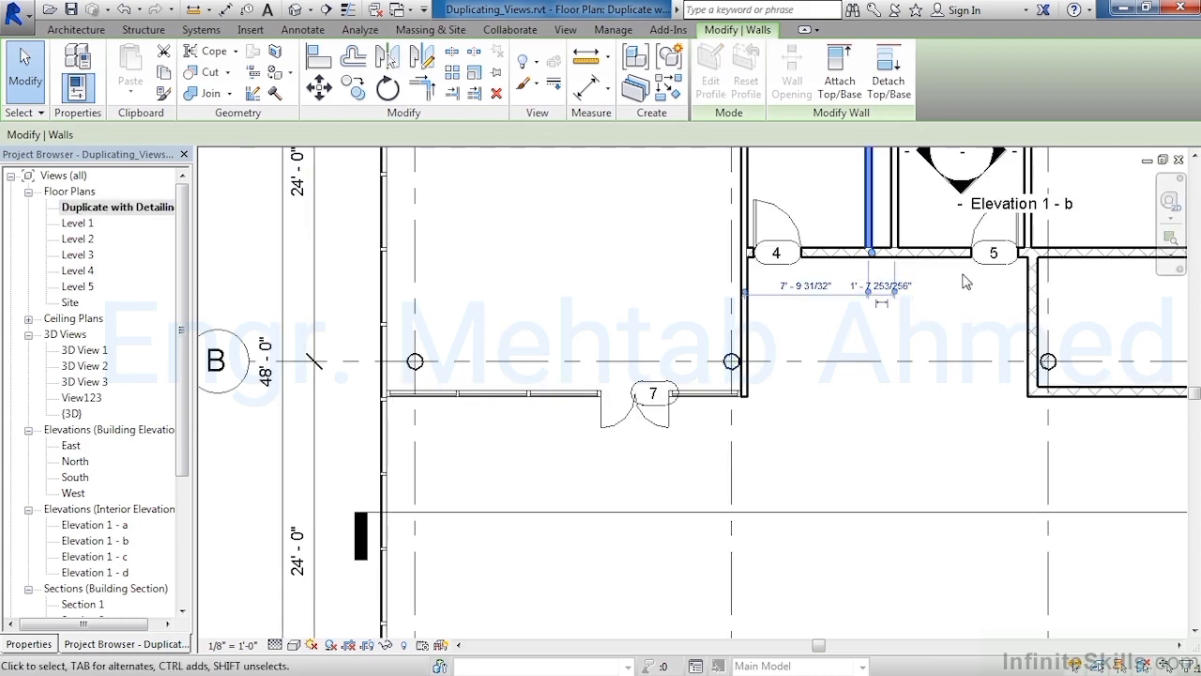
middle_click_drag(938, 300, 908, 441)
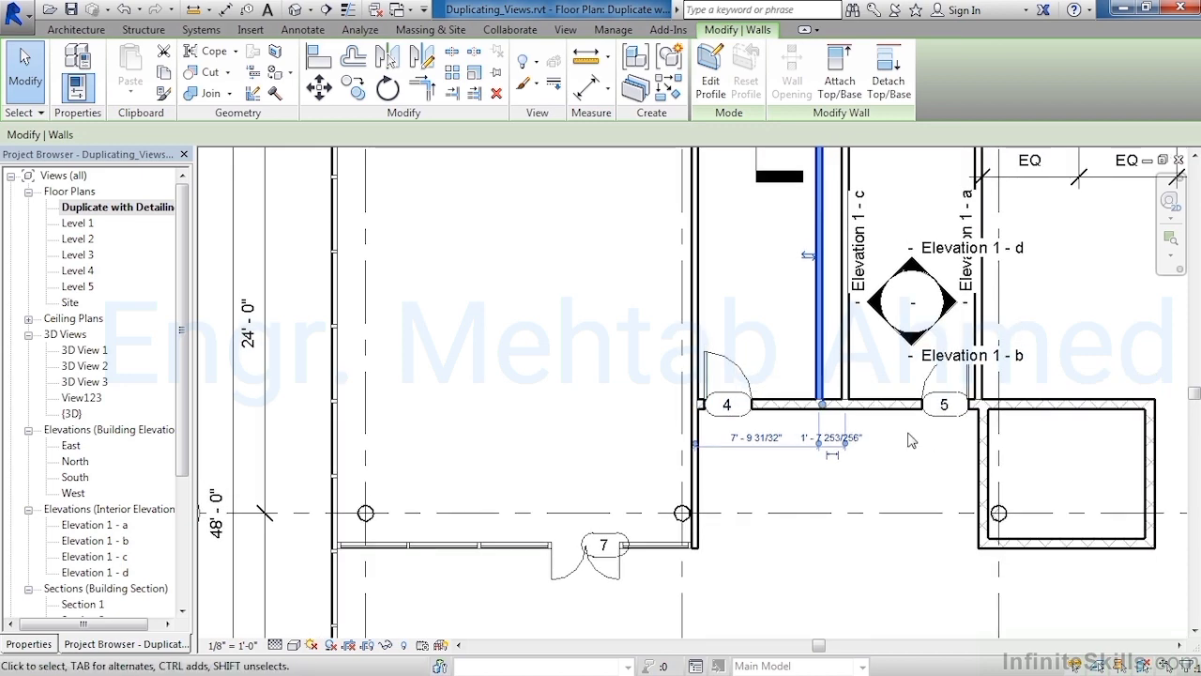
left_click(816, 491)
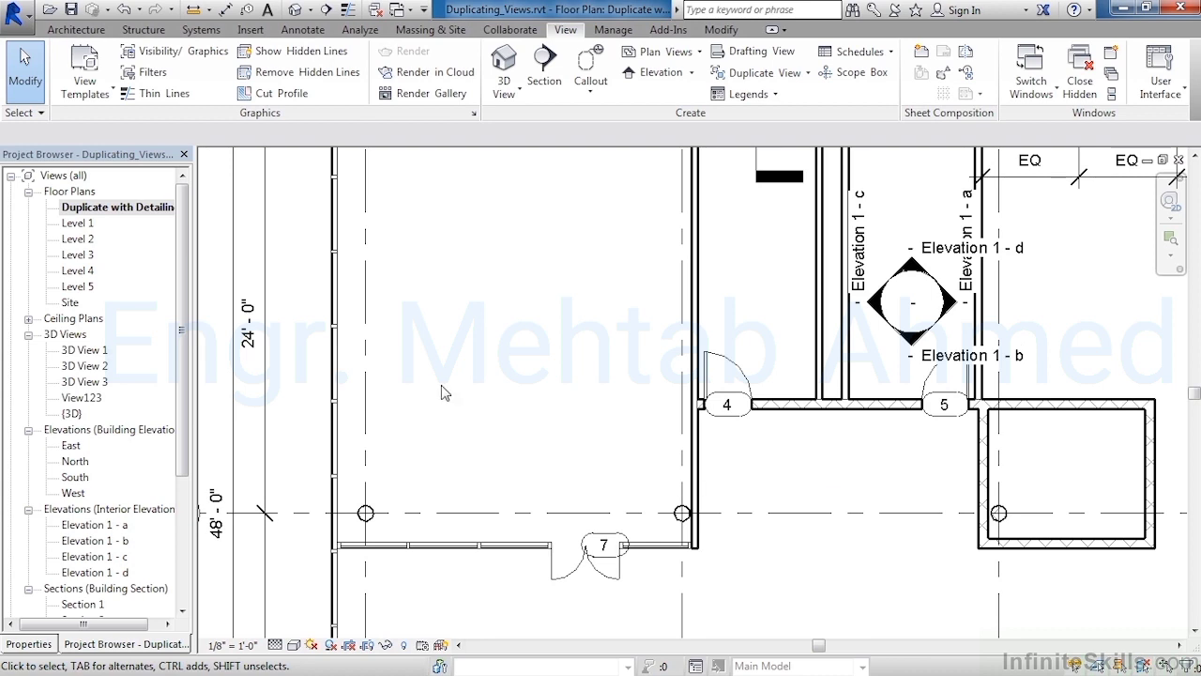
Create a plain duplicate of the Level 1 floor plan view without detailing
left_click(81, 225)
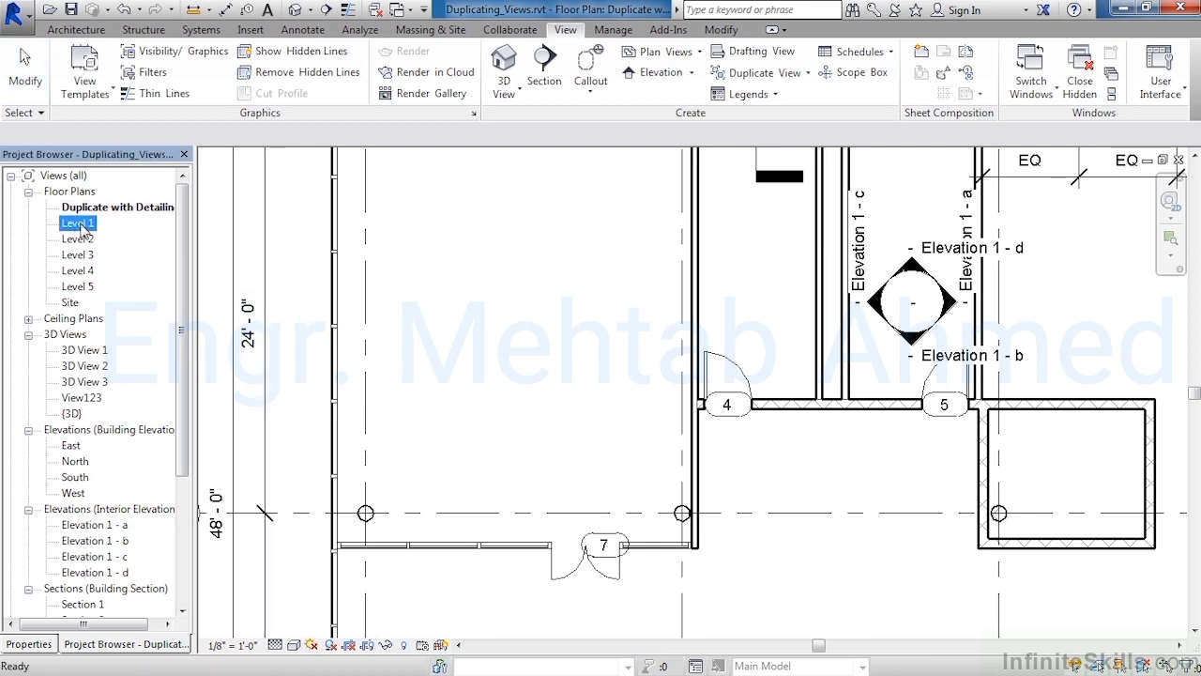
right_click(83, 229)
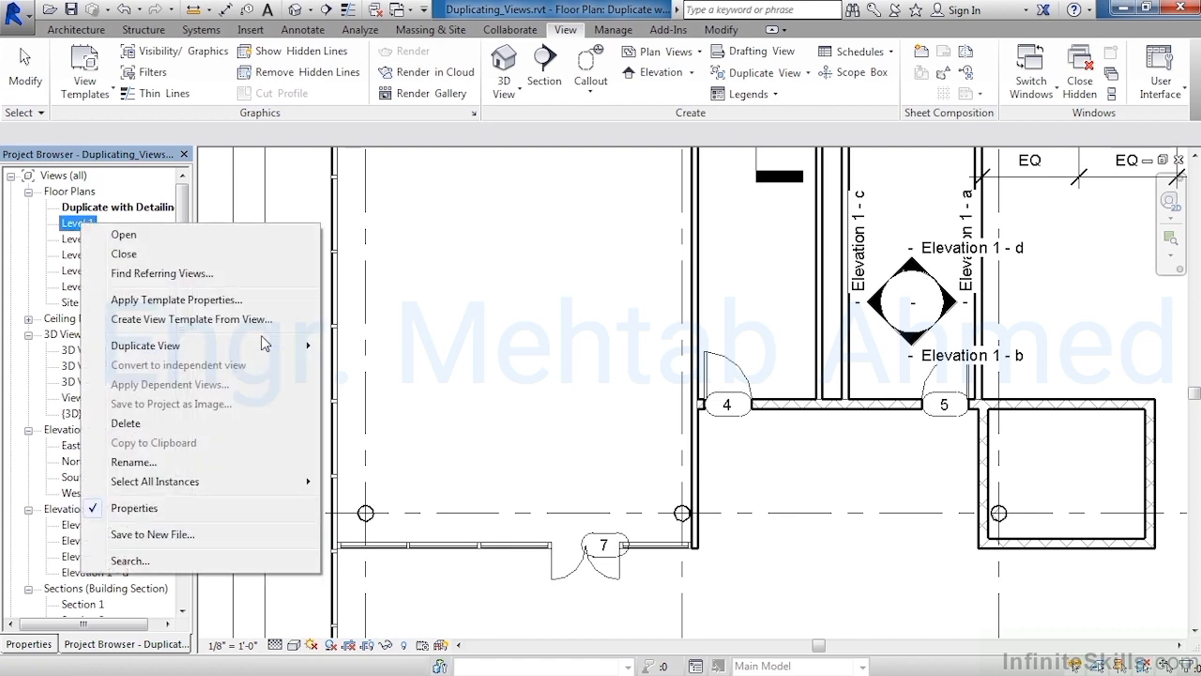
mouse_move(264, 343)
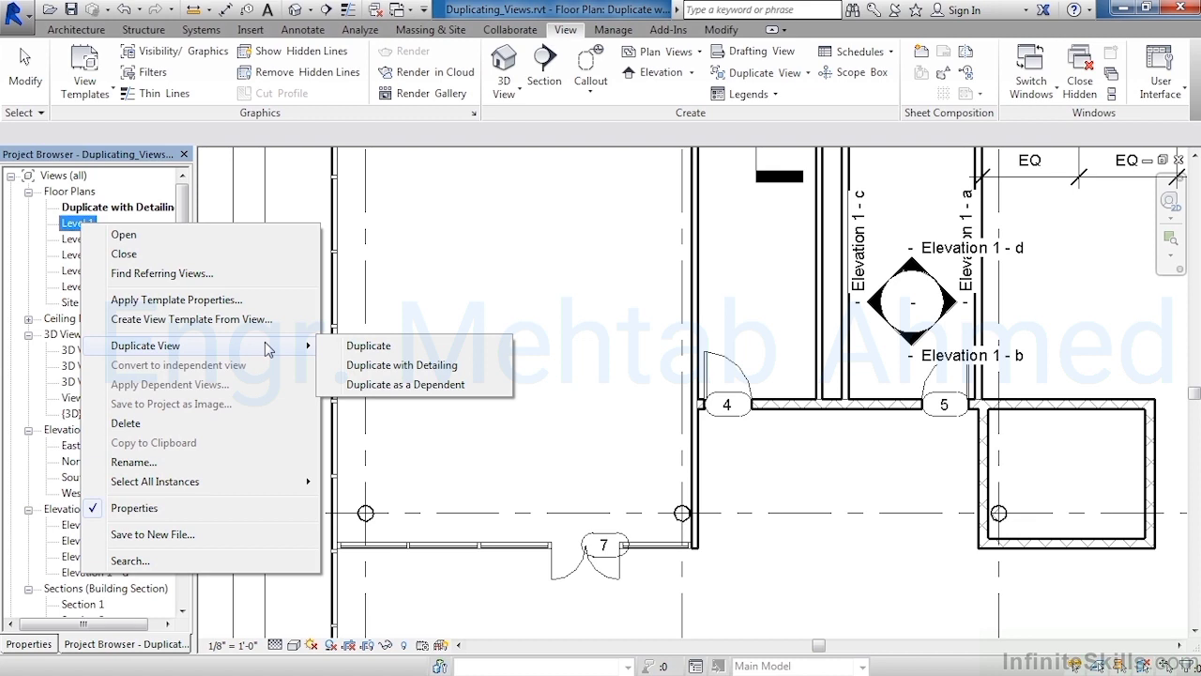
left_click(425, 349)
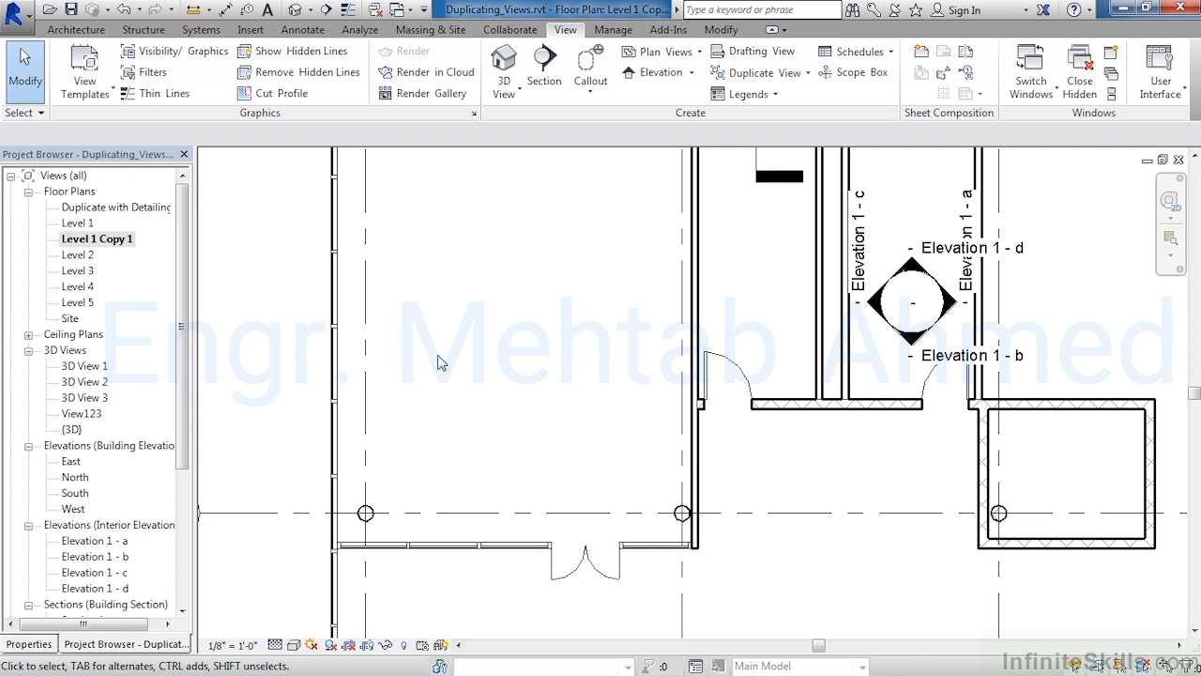
scroll(644, 472, "down", 4)
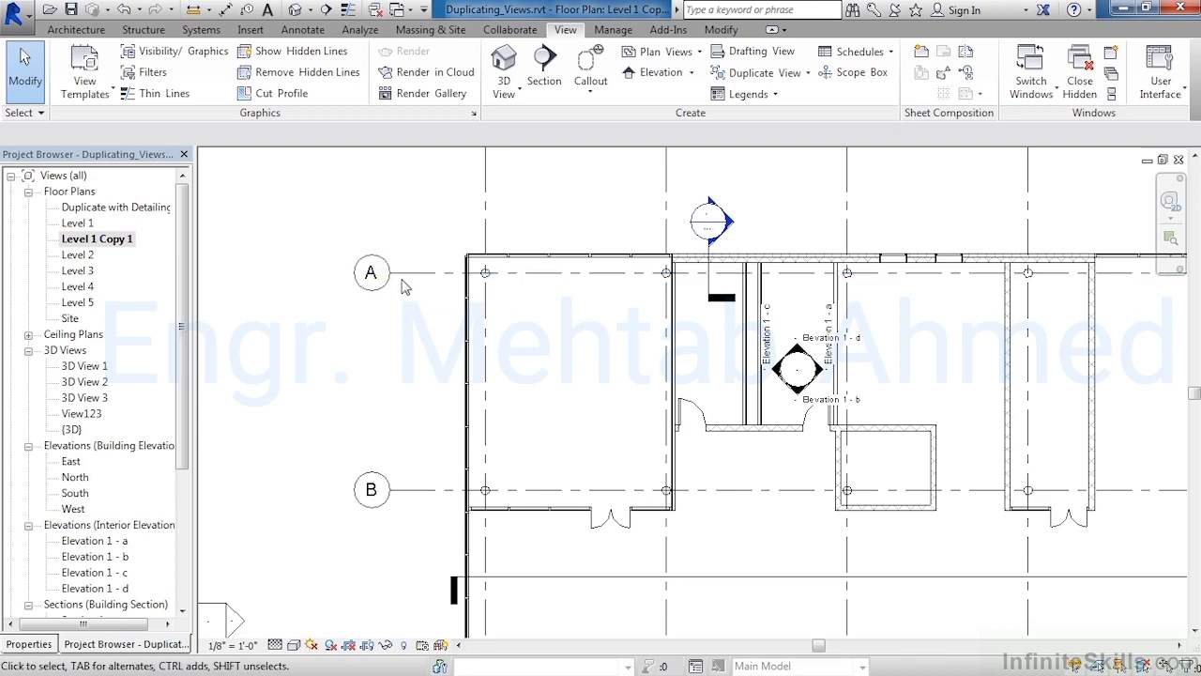
scroll(454, 317, "down", 3)
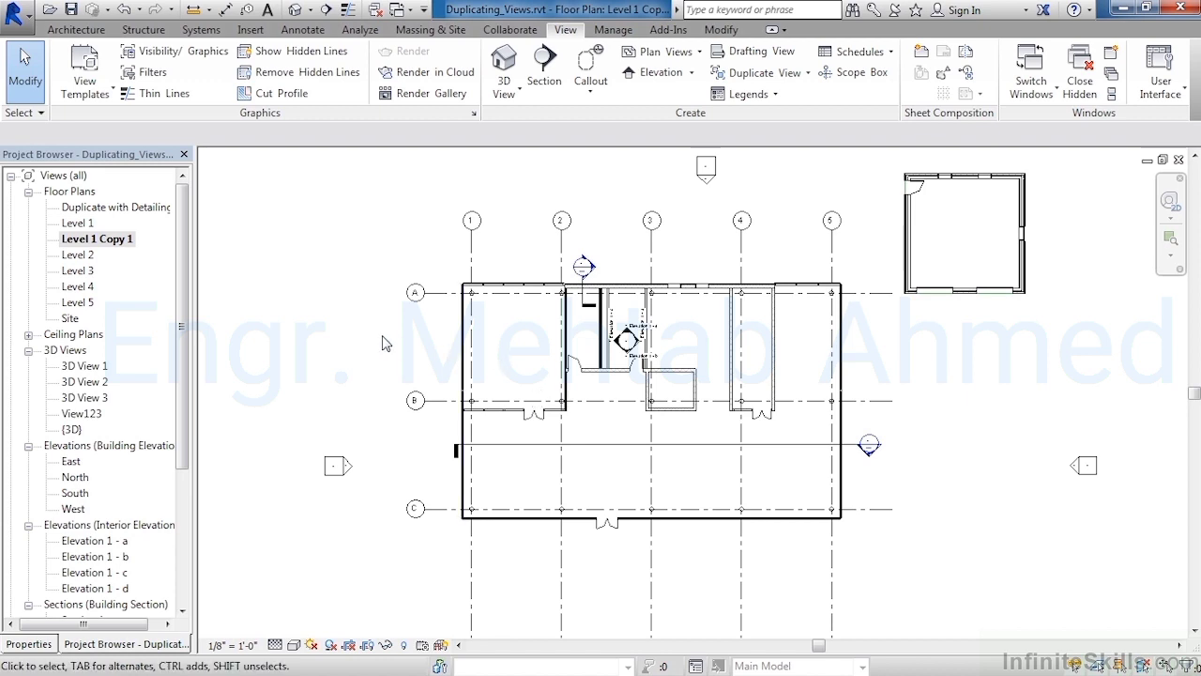
Create a dependent duplicate of the Level 1 floor plan view
left_click(79, 223)
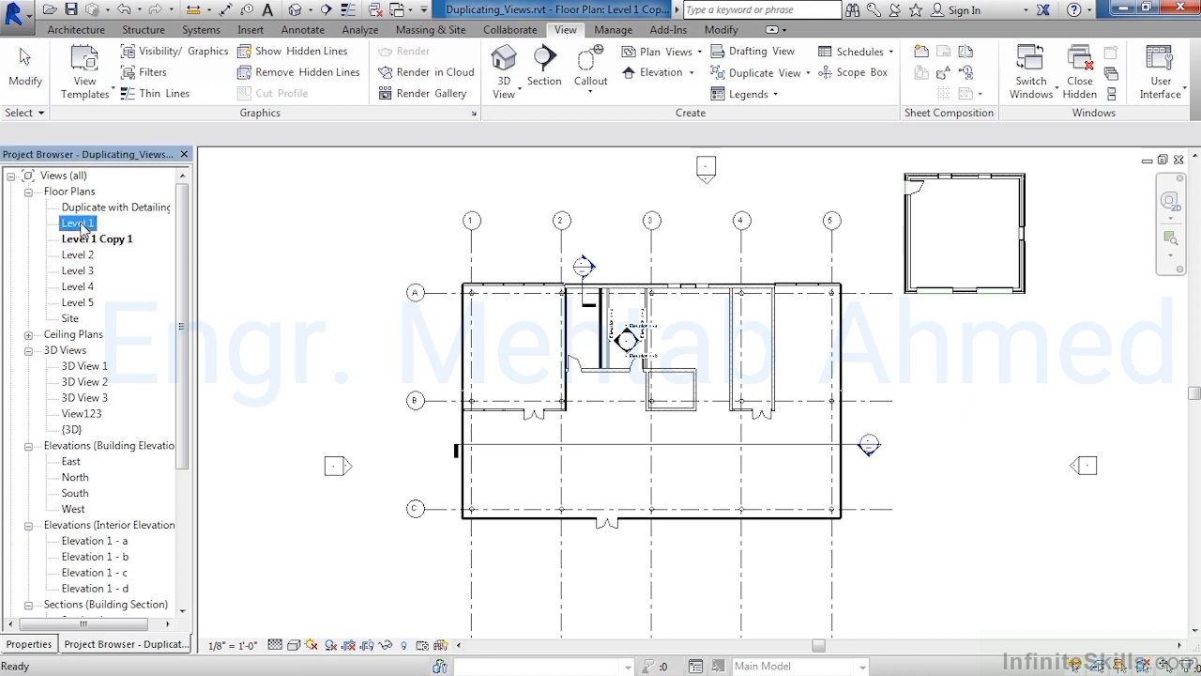
right_click(84, 228)
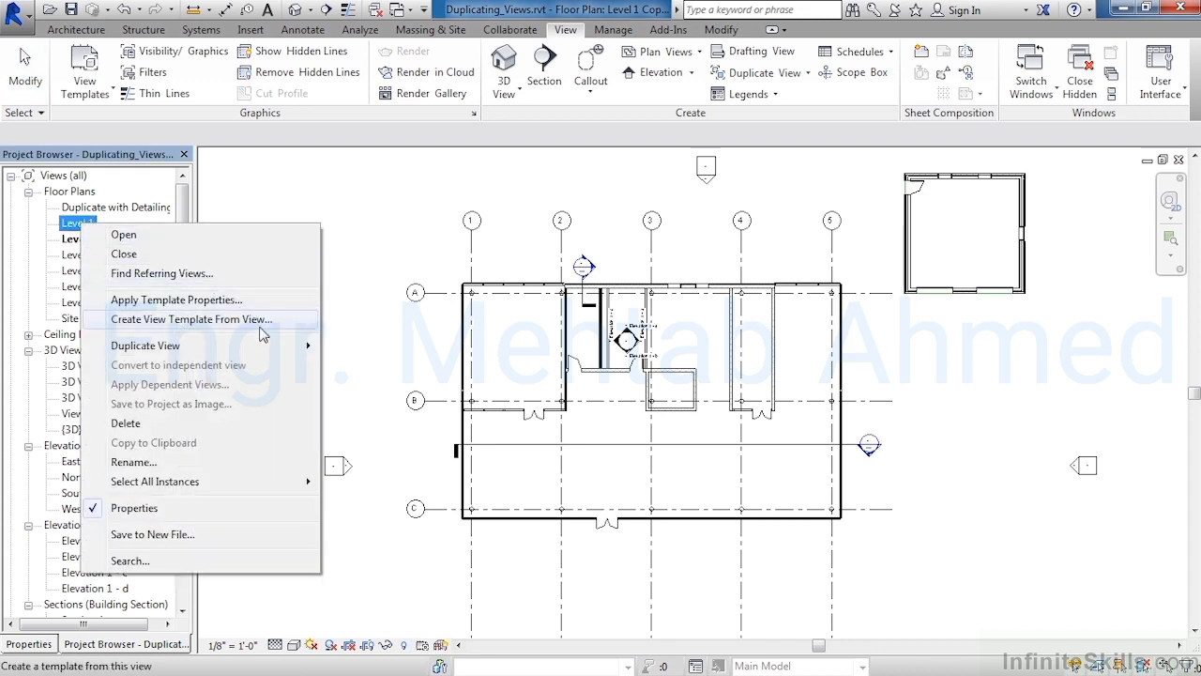
mouse_move(269, 354)
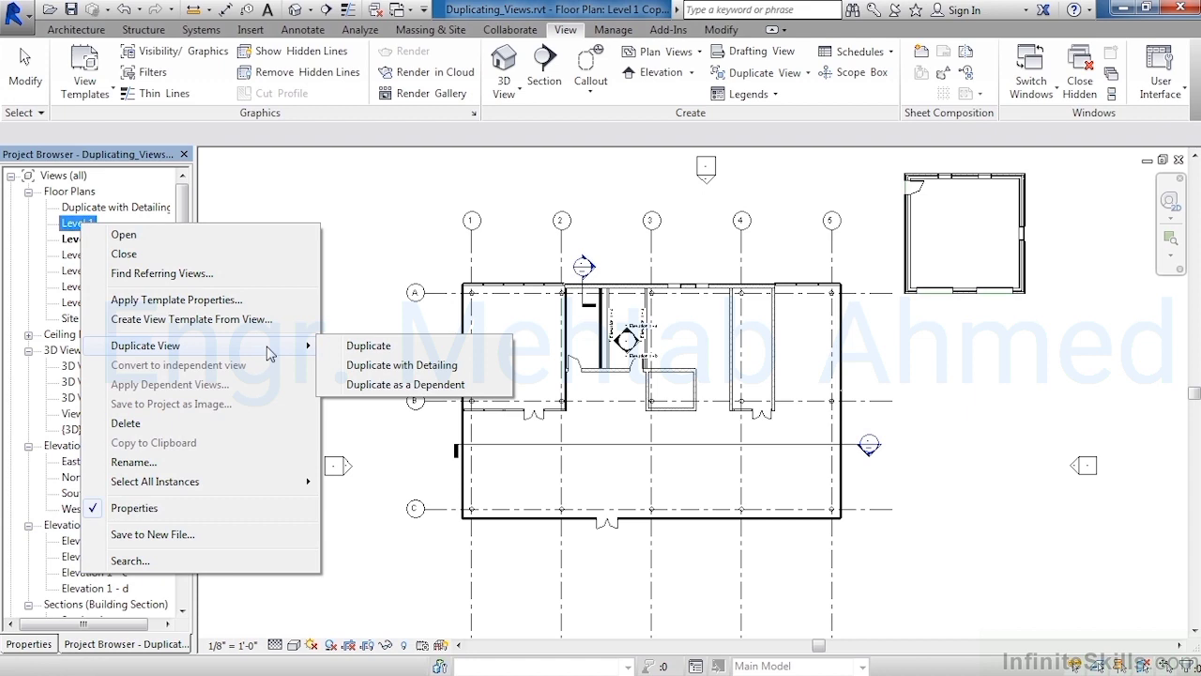
left_click(386, 386)
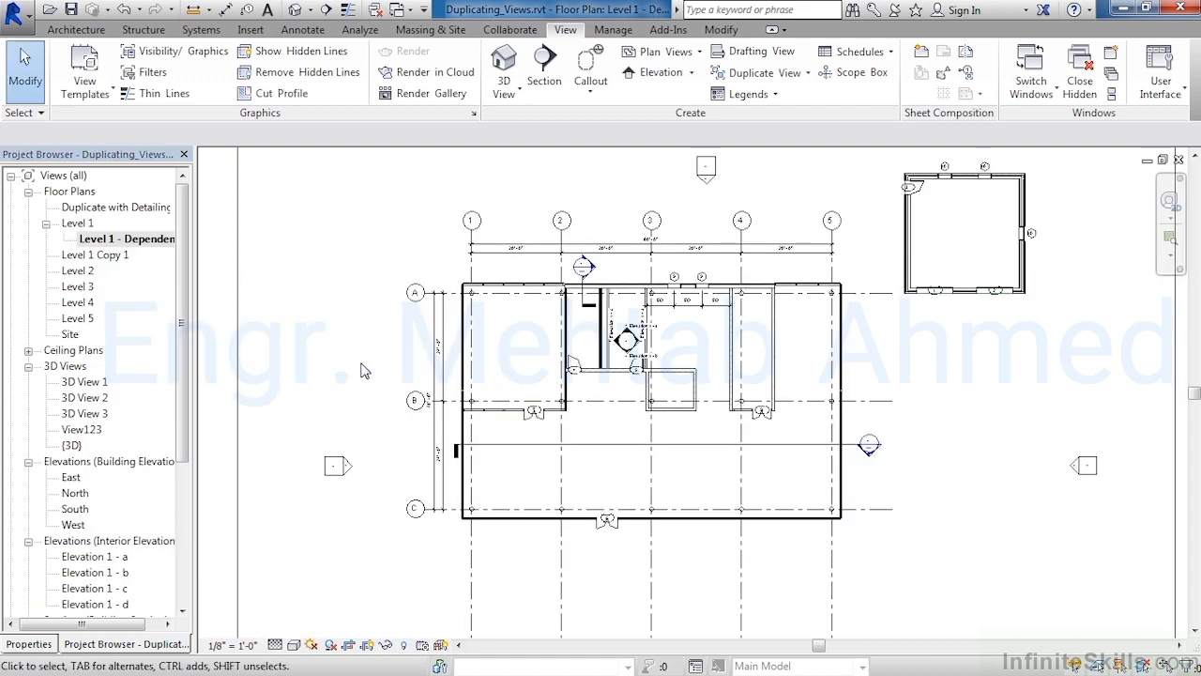
Create a second dependent duplicate of the Level 1 floor plan view
left_click(96, 242)
right_click(84, 229)
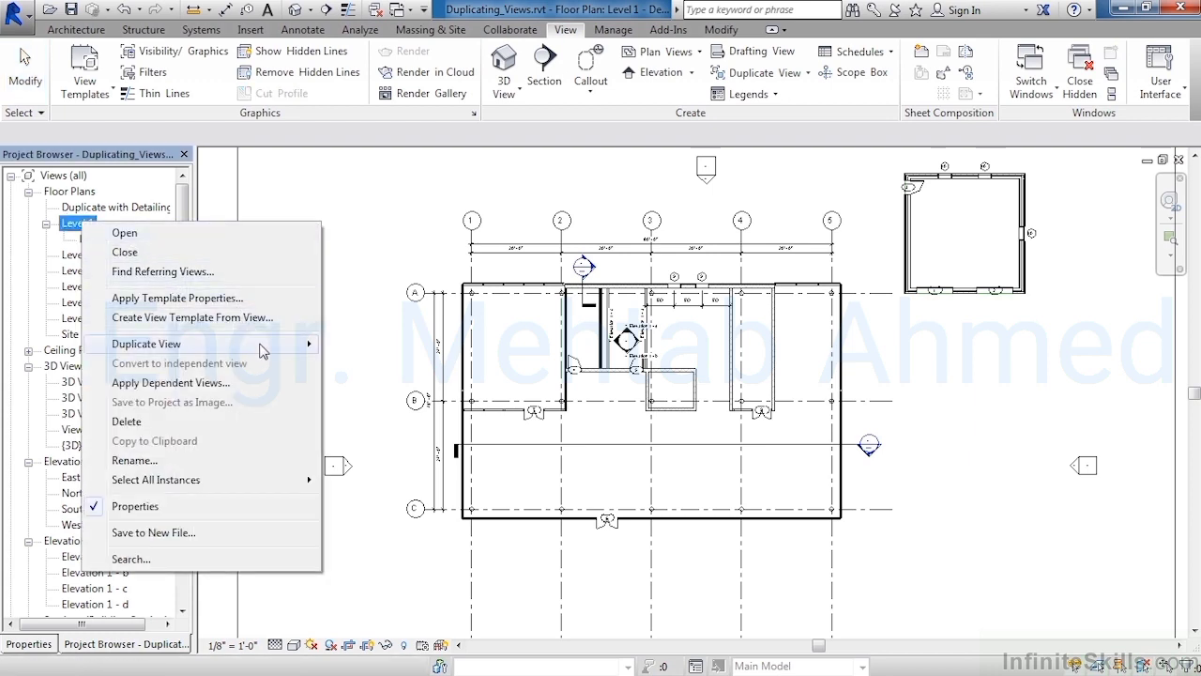
mouse_move(262, 347)
left_click(404, 383)
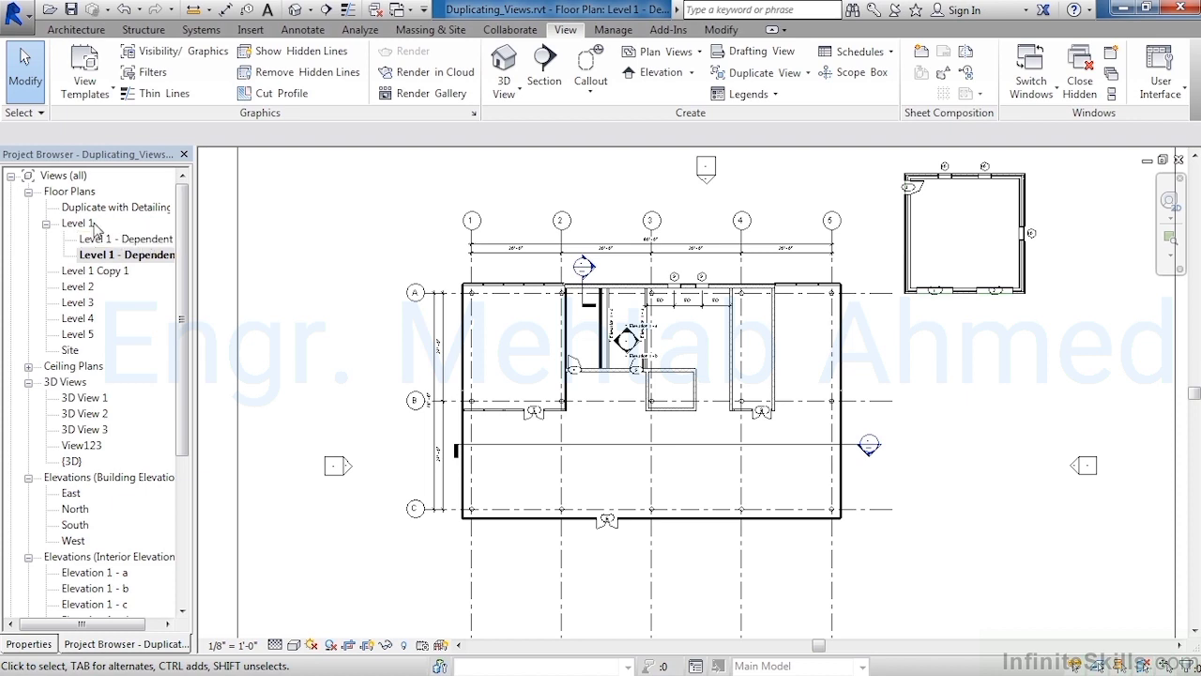
Rename the second dependent view, Level 1 - Dependent 2, as Left
left_click(103, 255)
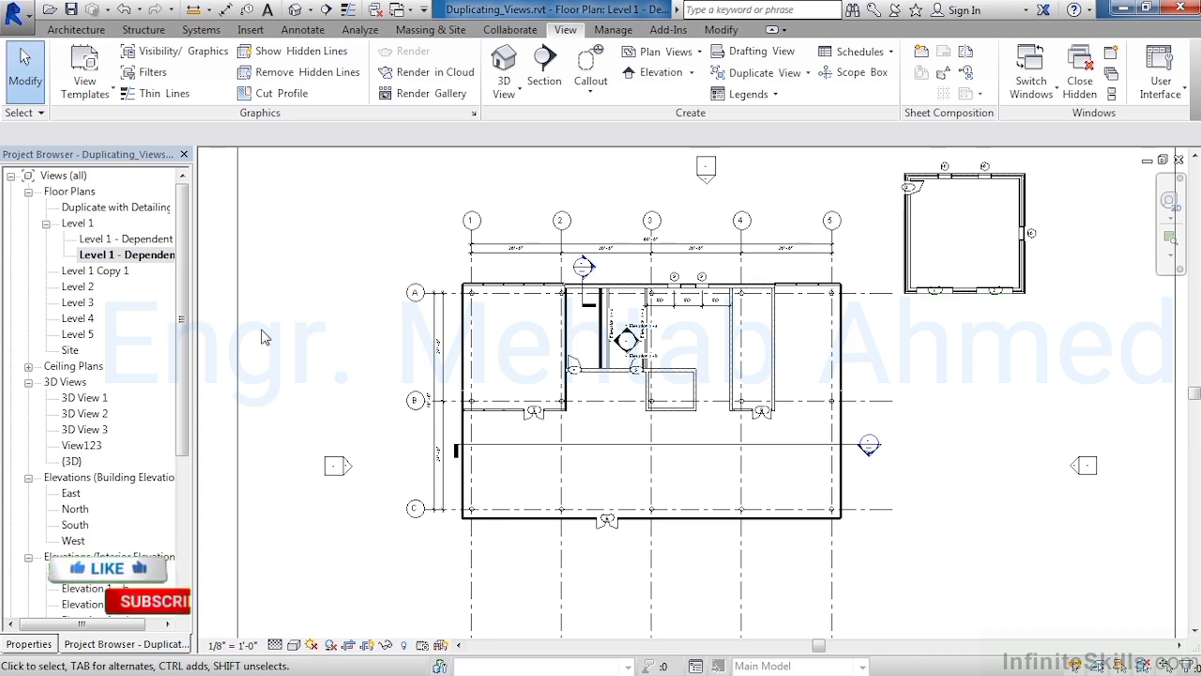
left_click(111, 255)
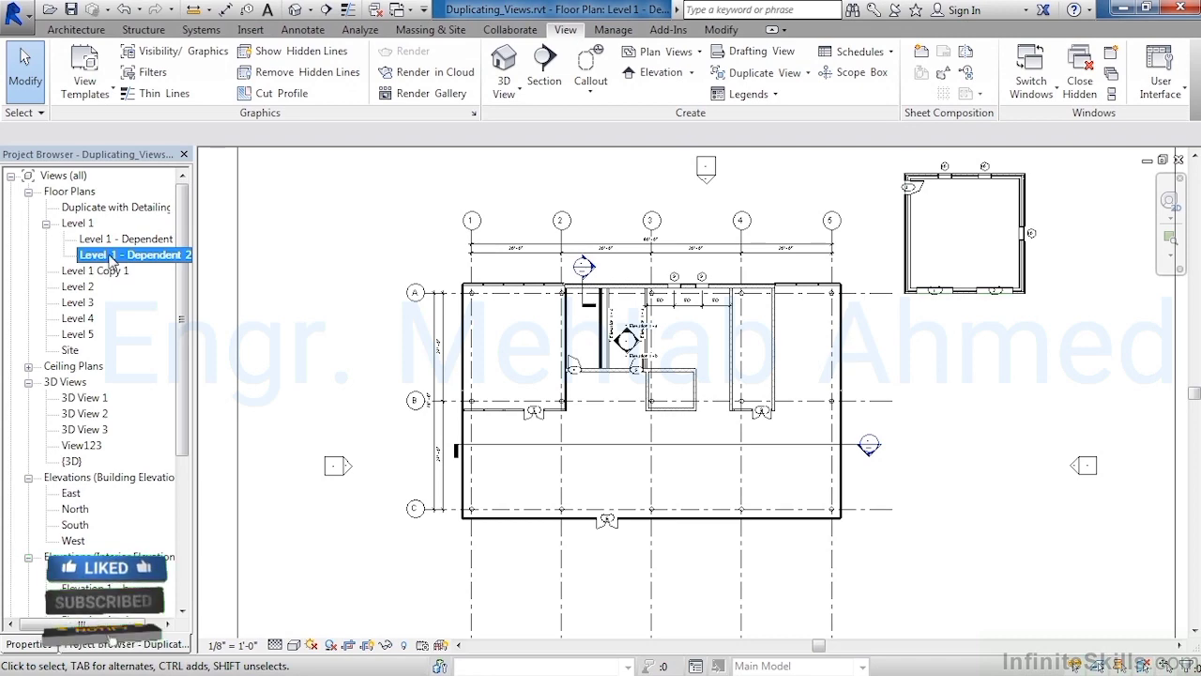
right_click(111, 255)
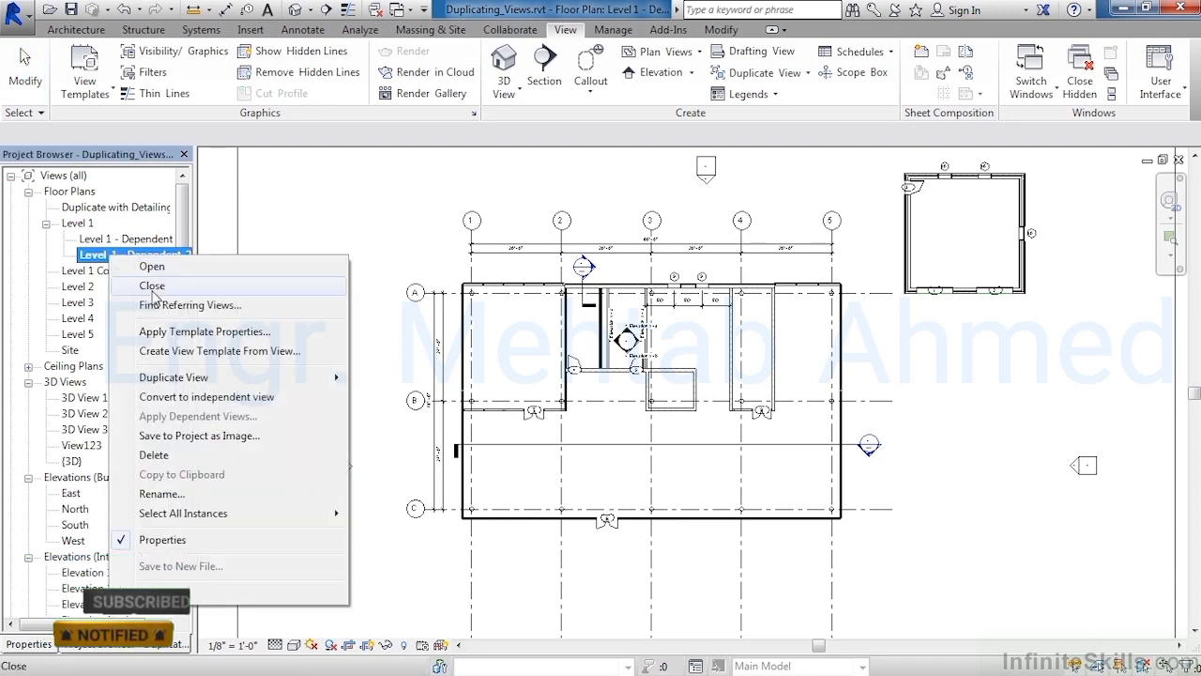
left_click(232, 495)
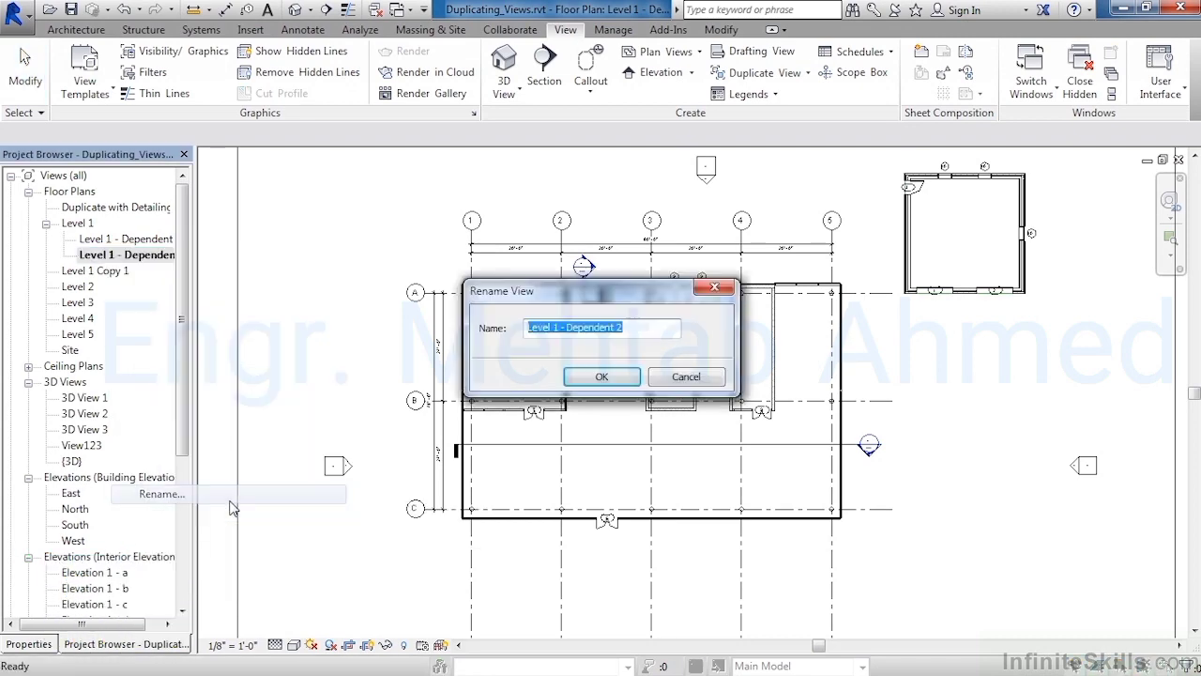
type("L")
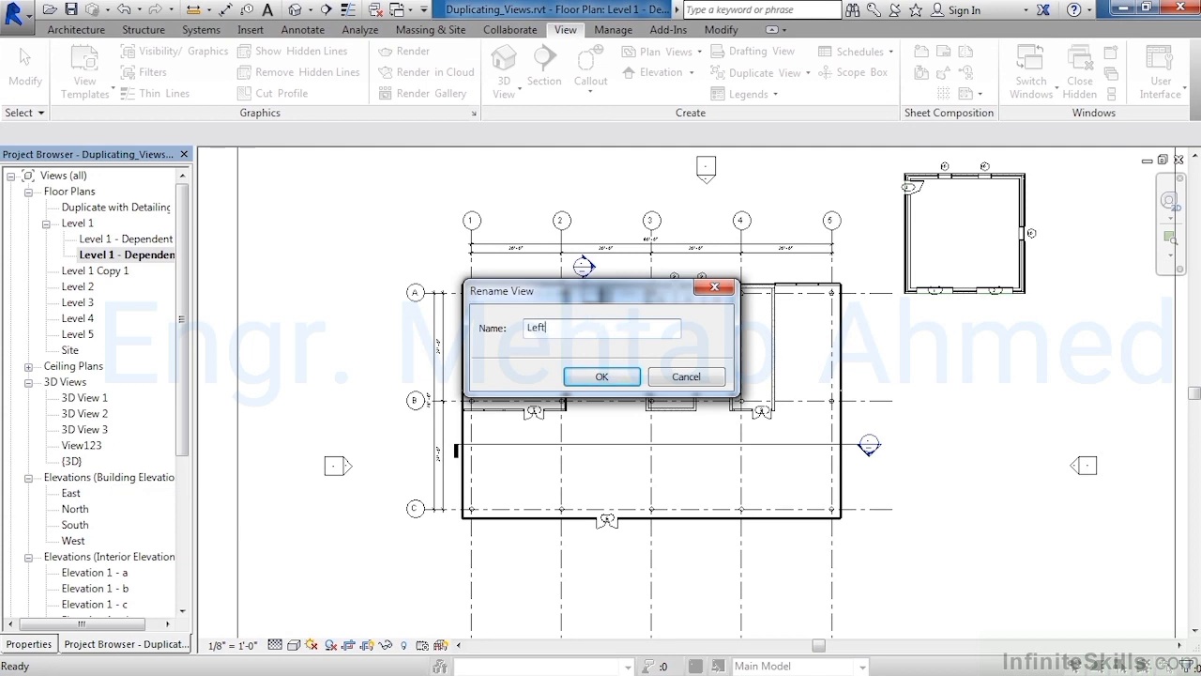
type("eft")
left_click(584, 379)
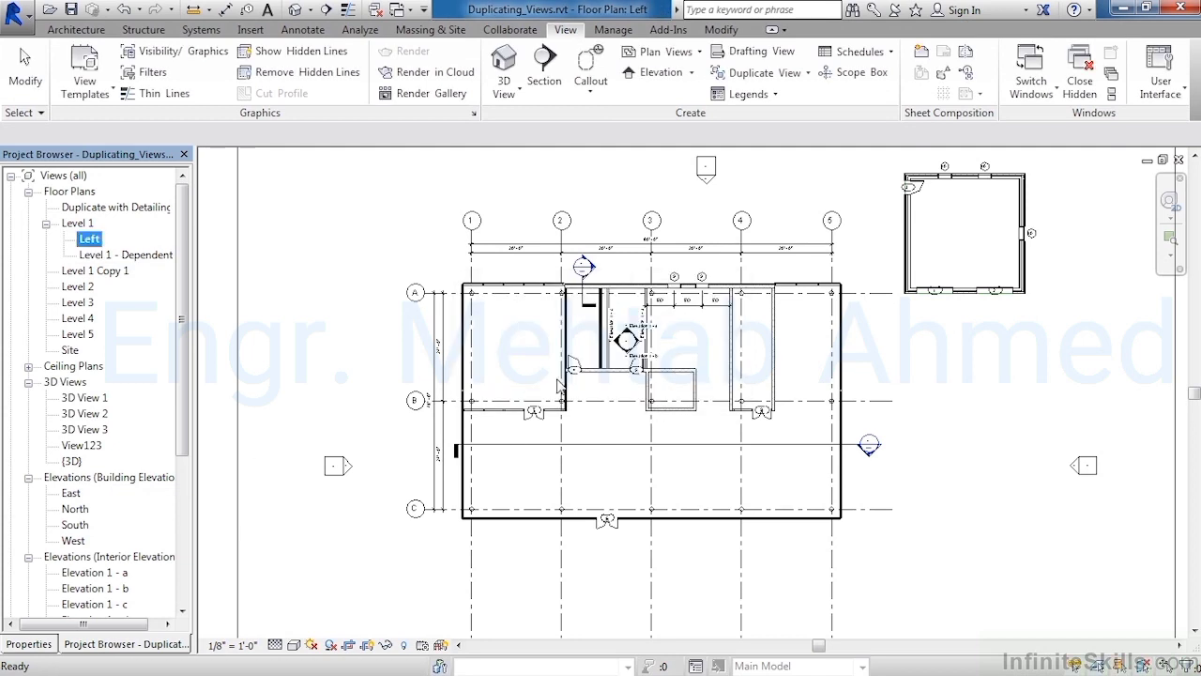
Rename the remaining dependent view under Level 1 as Right
right_click(111, 255)
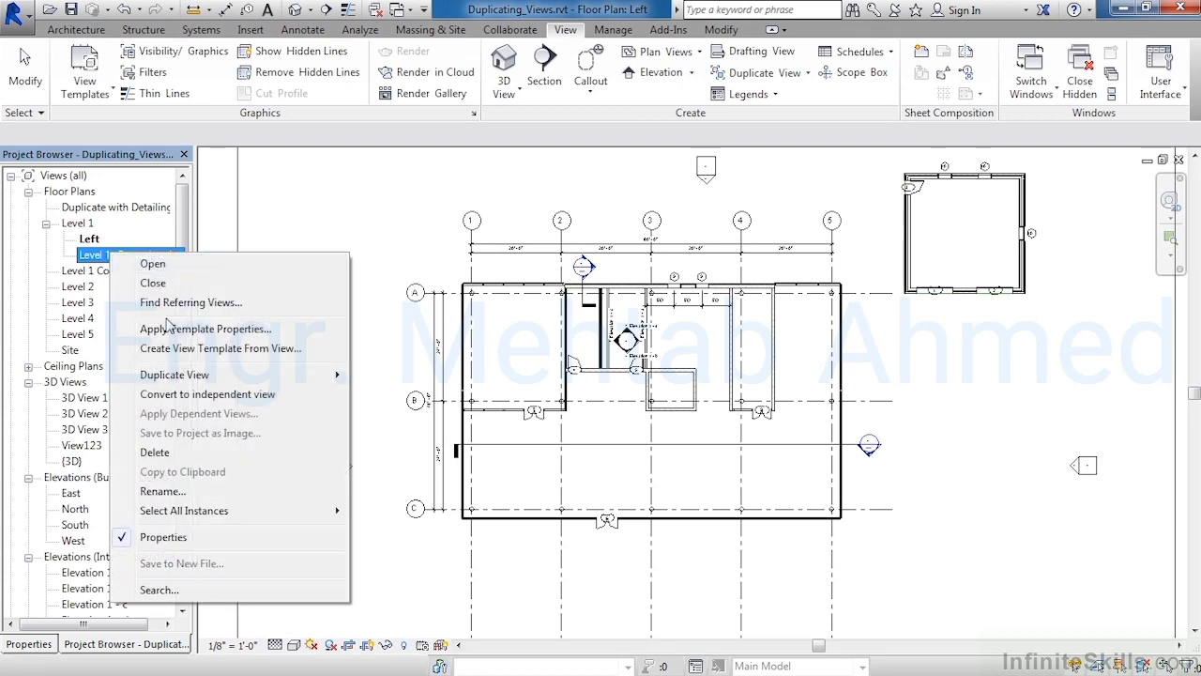
left_click(194, 488)
type("Right")
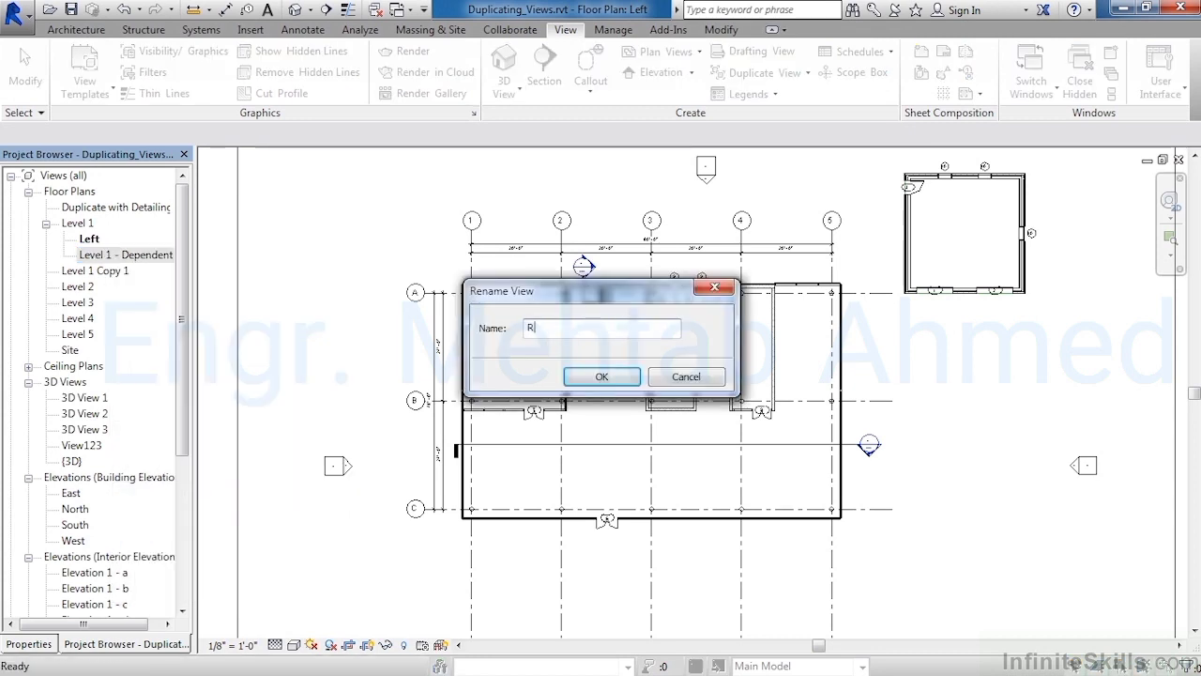
left_click(601, 377)
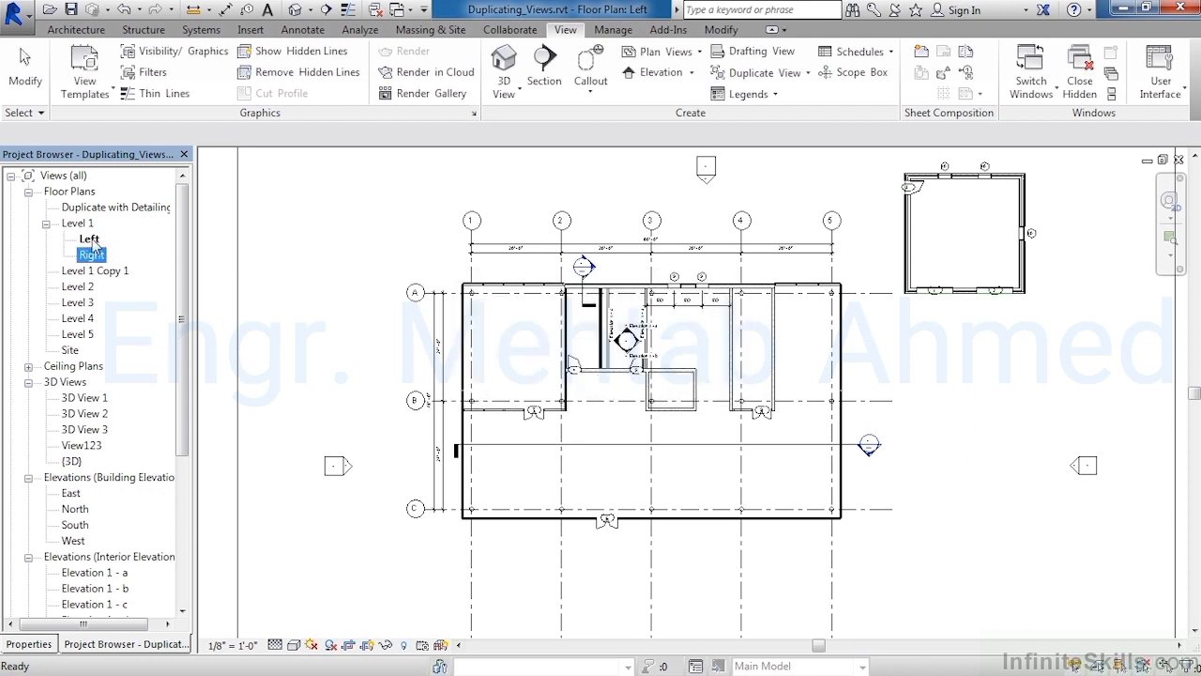
In the Left view, shrink the crop region to enclose only the main building, excluding the detached small building
left_click(368, 405)
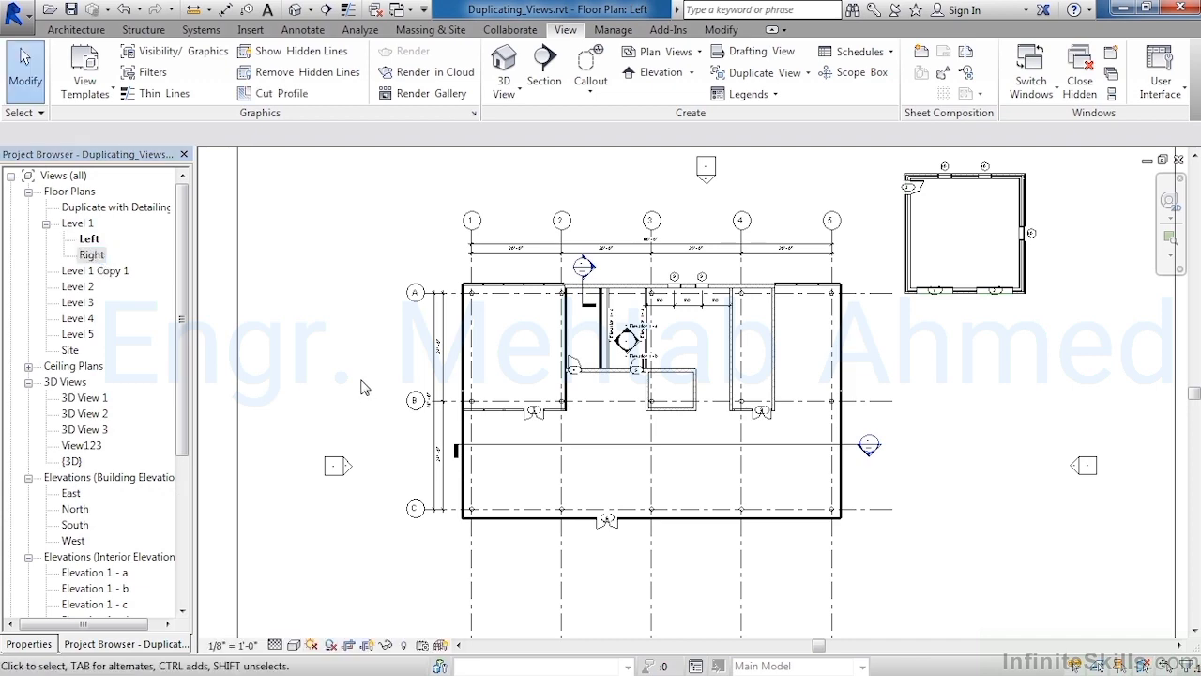
scroll(362, 366, "down", 4)
scroll(330, 397, "up", 2)
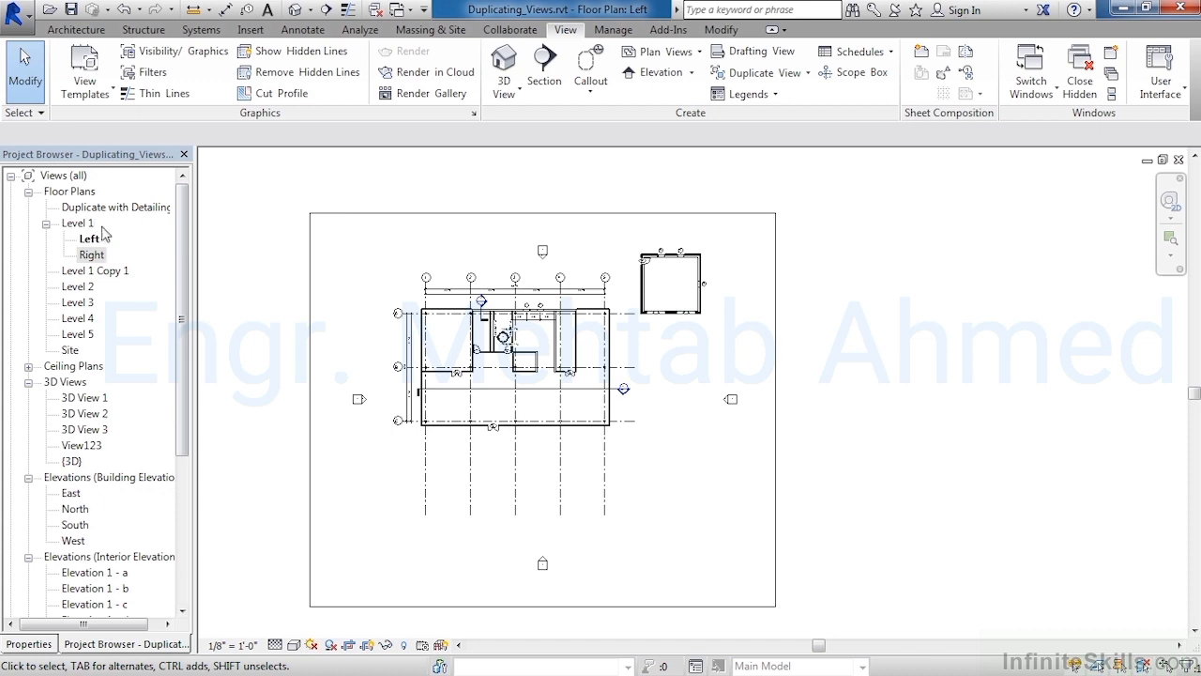
left_click(311, 423)
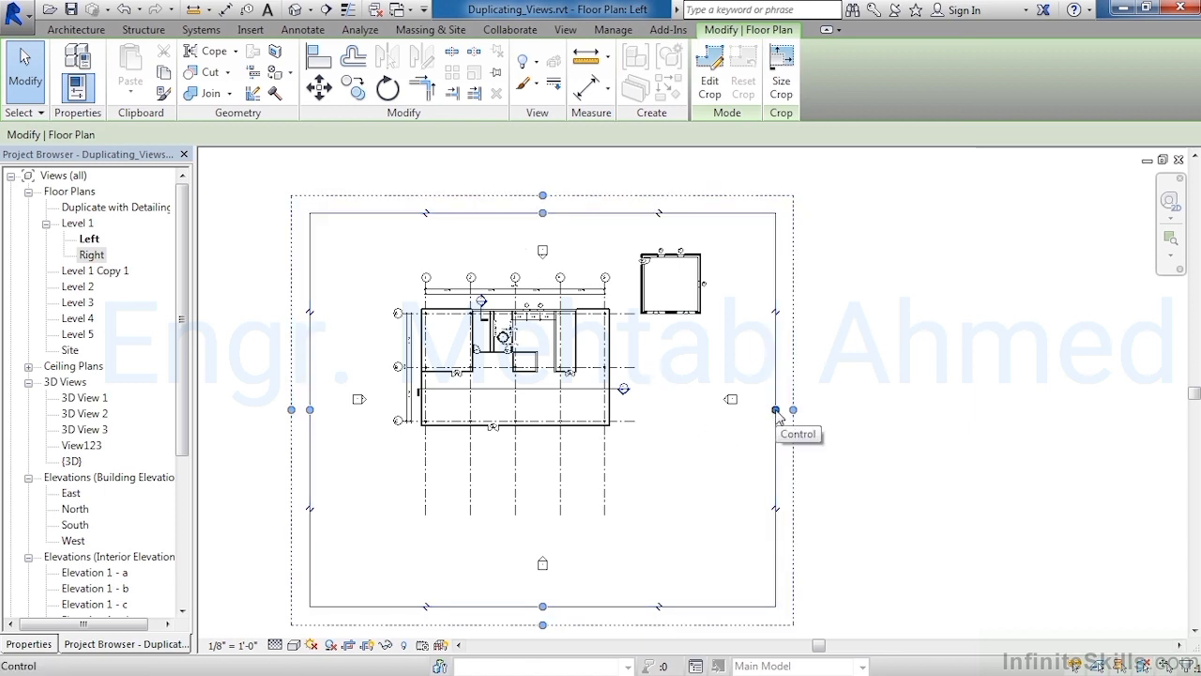
left_click_drag(775, 413, 616, 415)
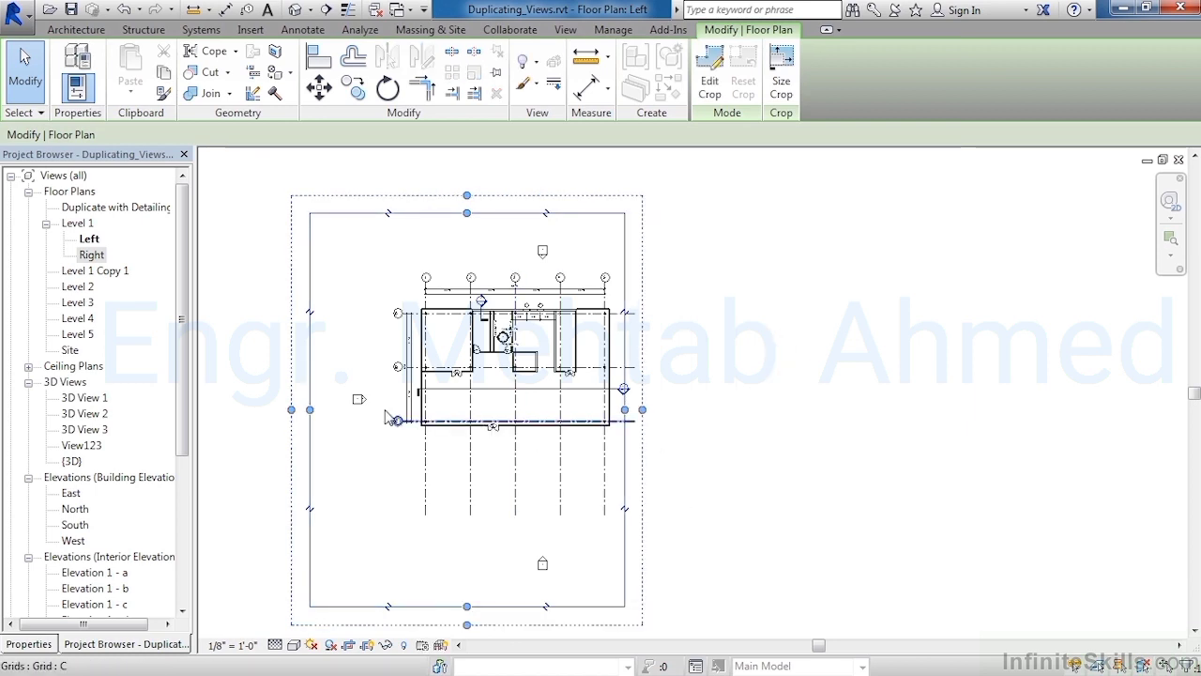
left_click_drag(312, 417, 395, 419)
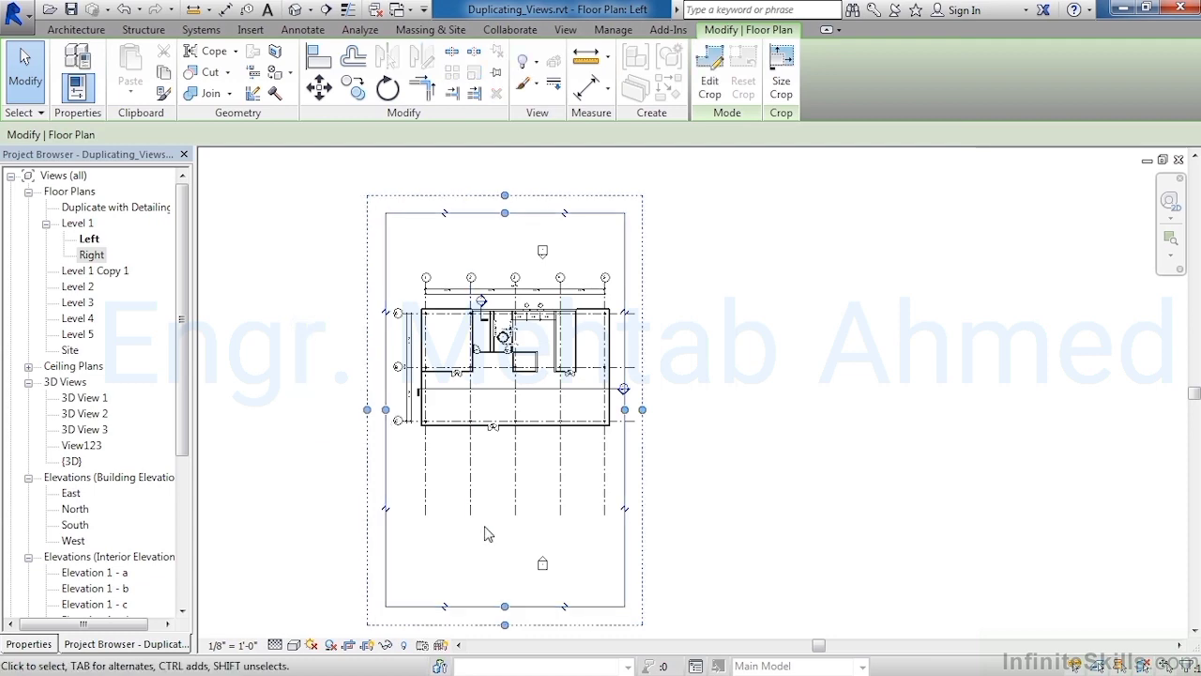
Open the Right view and shrink its crop region to enclose only the small detached building
double_click(91, 256)
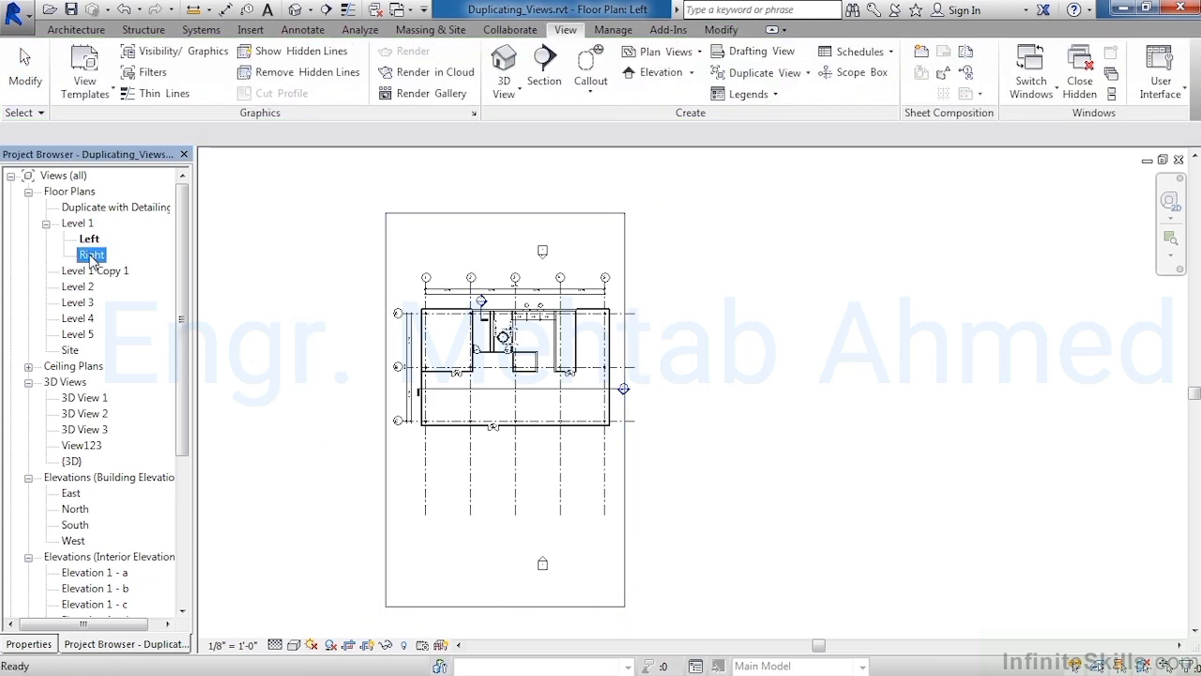
scroll(427, 323, "down", 3)
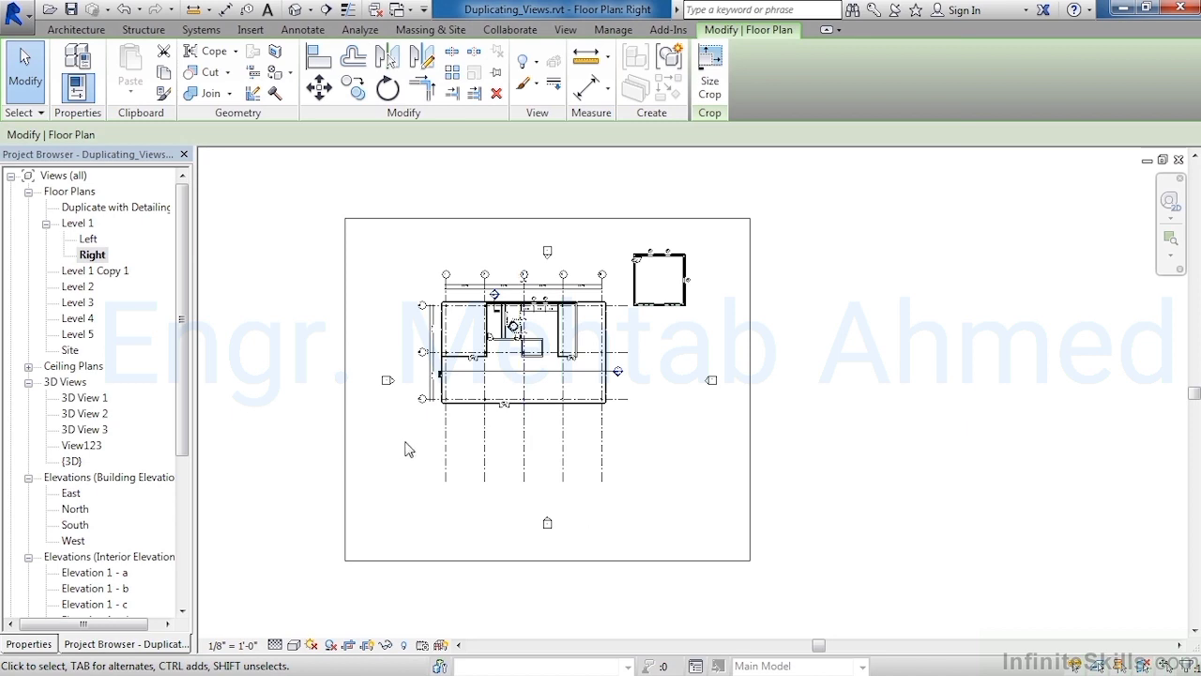
left_click(344, 448)
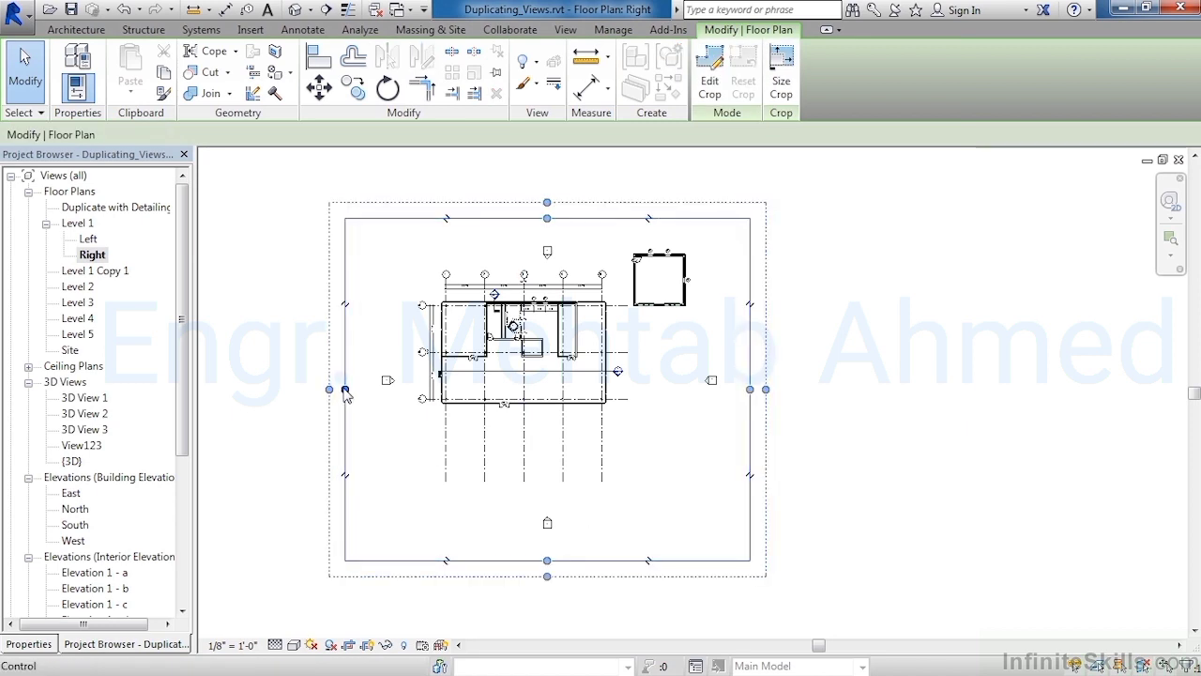
left_click_drag(351, 394, 610, 405)
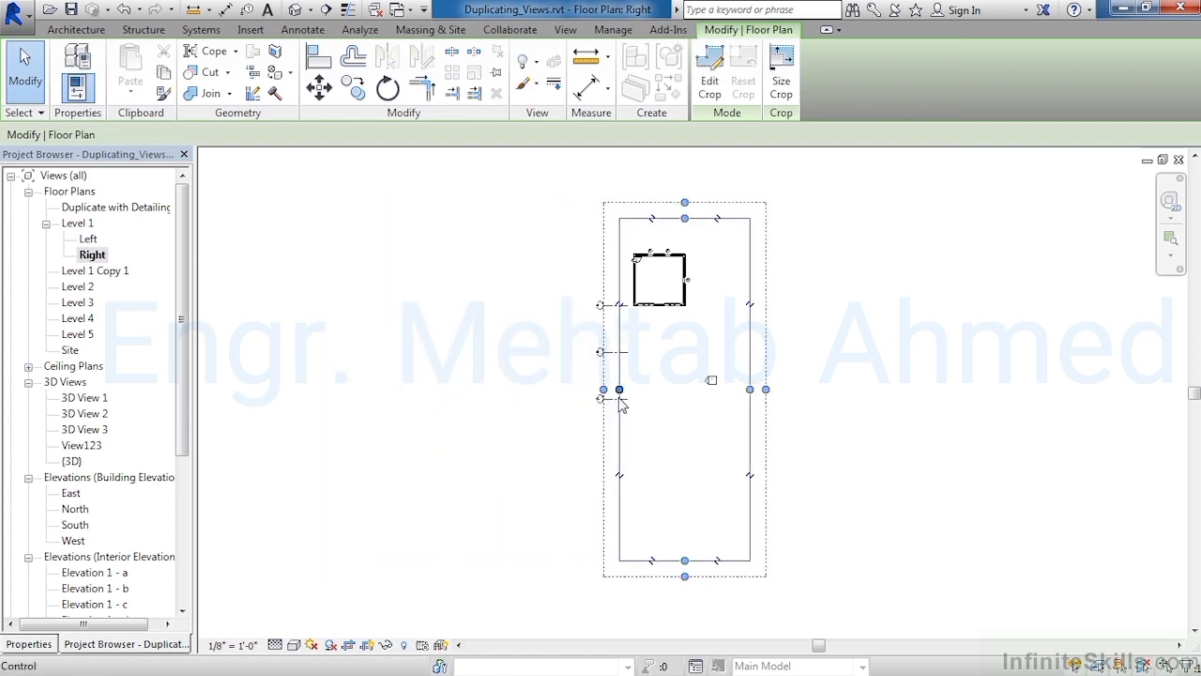
left_click_drag(746, 389, 713, 384)
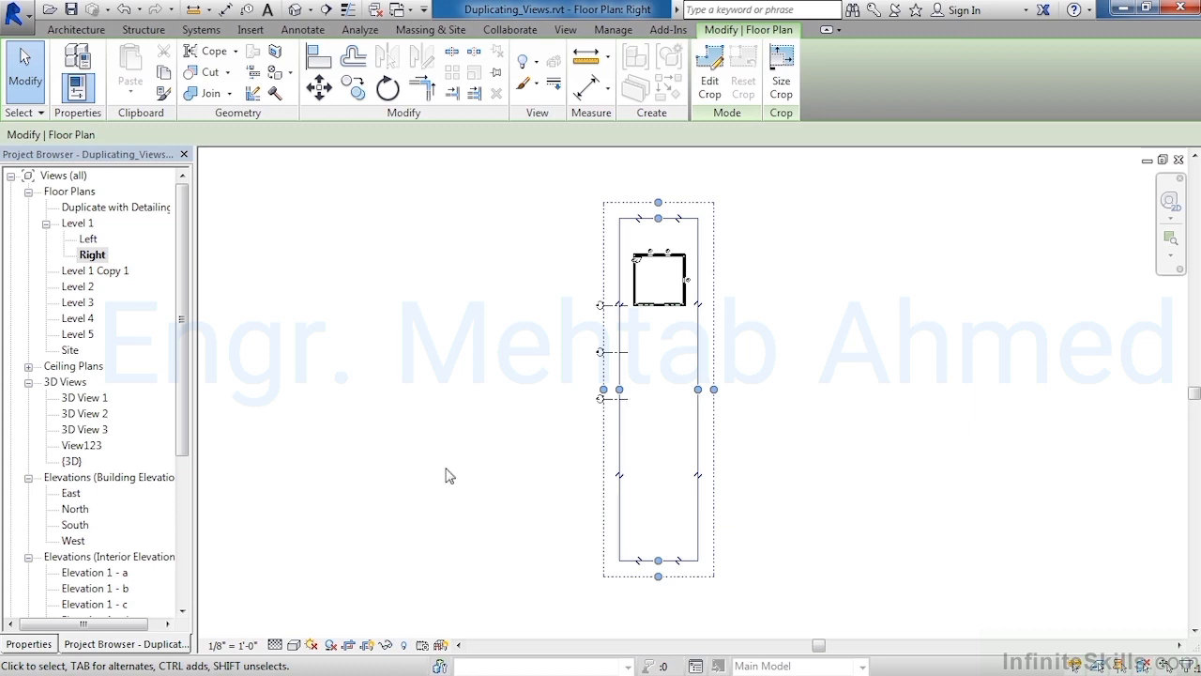
Rename the Level 1 Copy 1 floor plan view as Duplicate
left_click(94, 271)
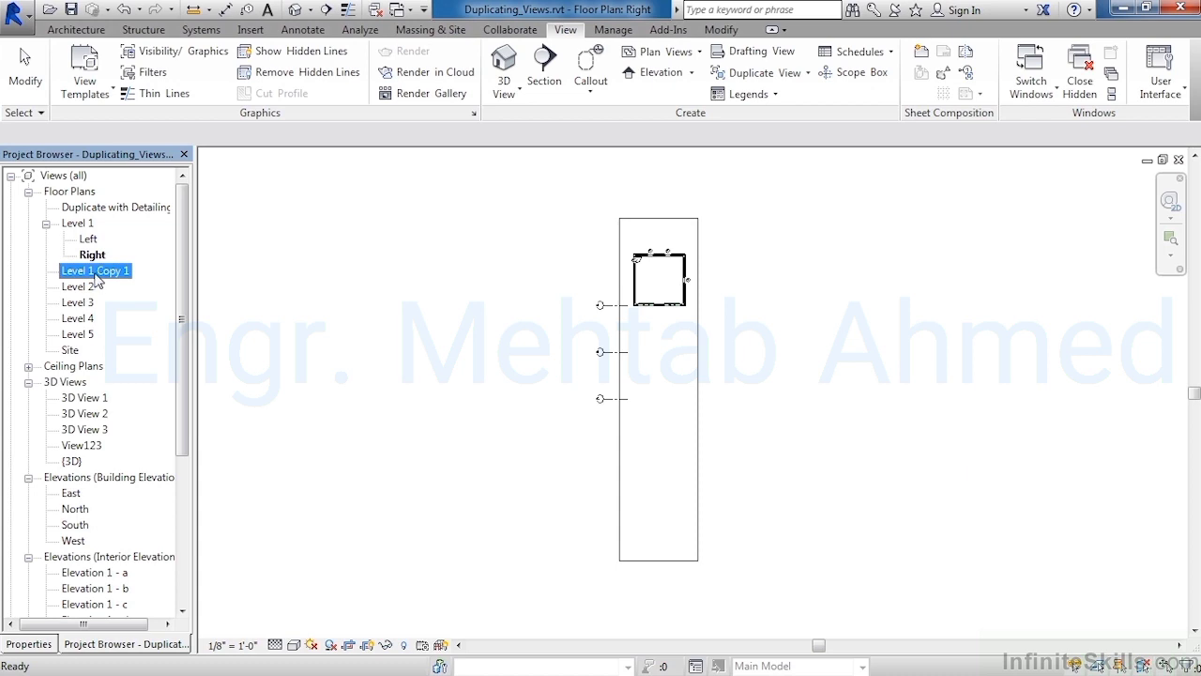
right_click(97, 276)
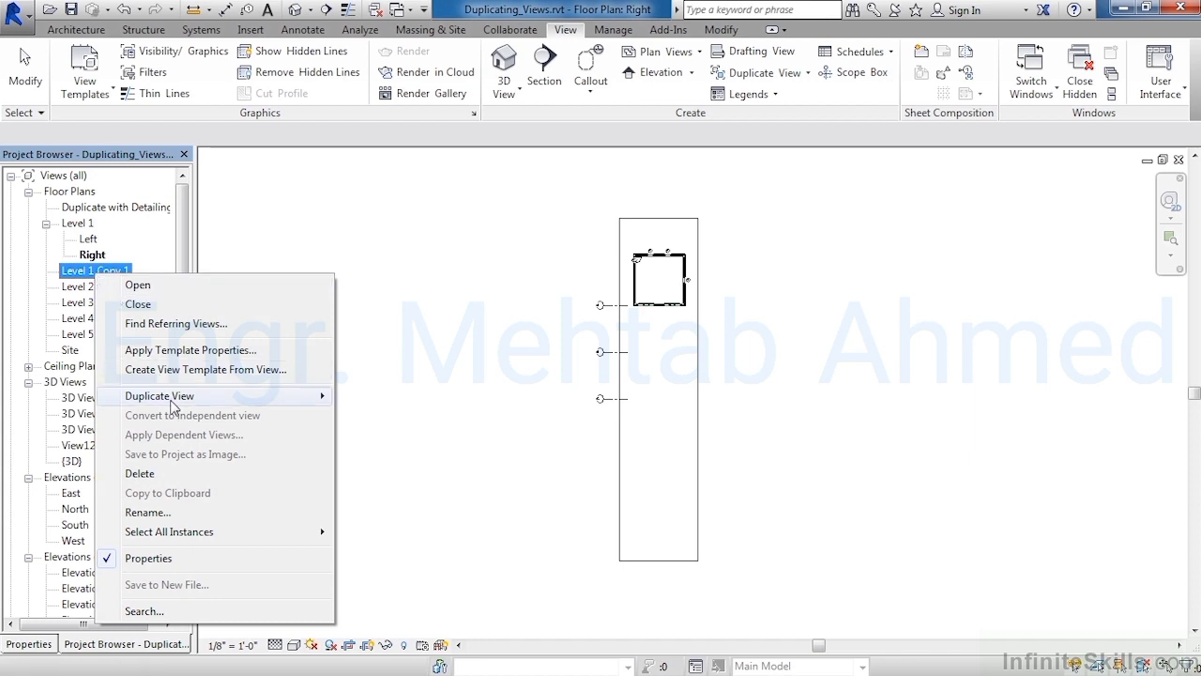
left_click(194, 512)
type("Du")
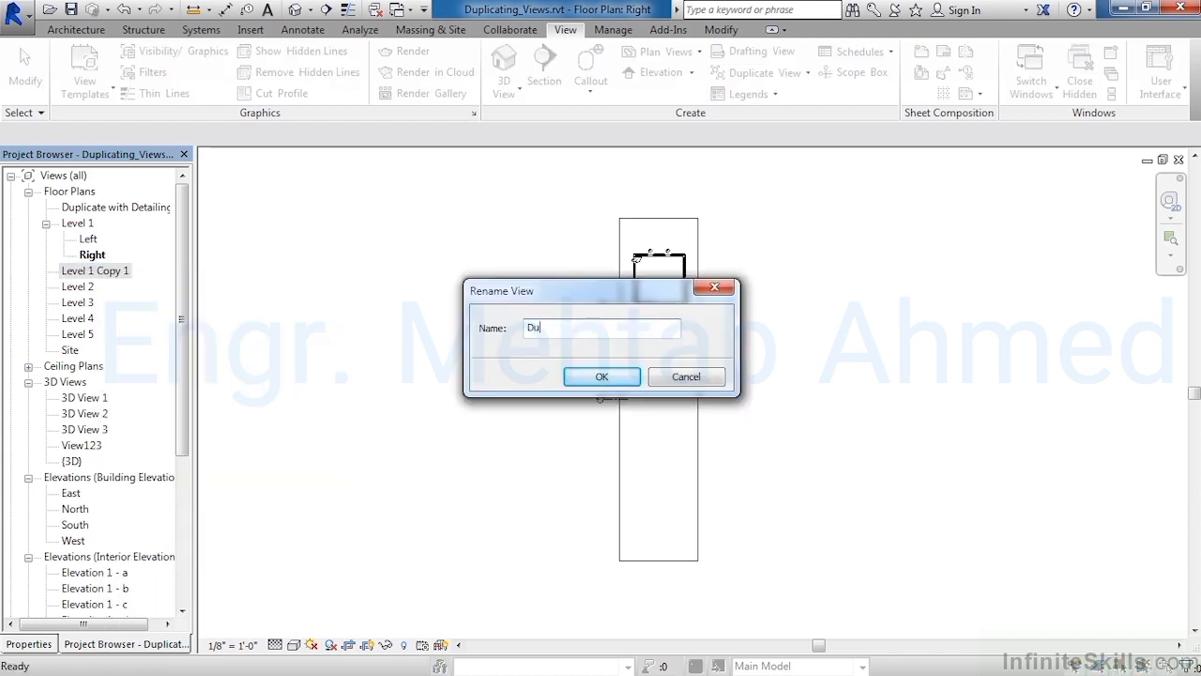
type("plicate")
left_click(601, 377)
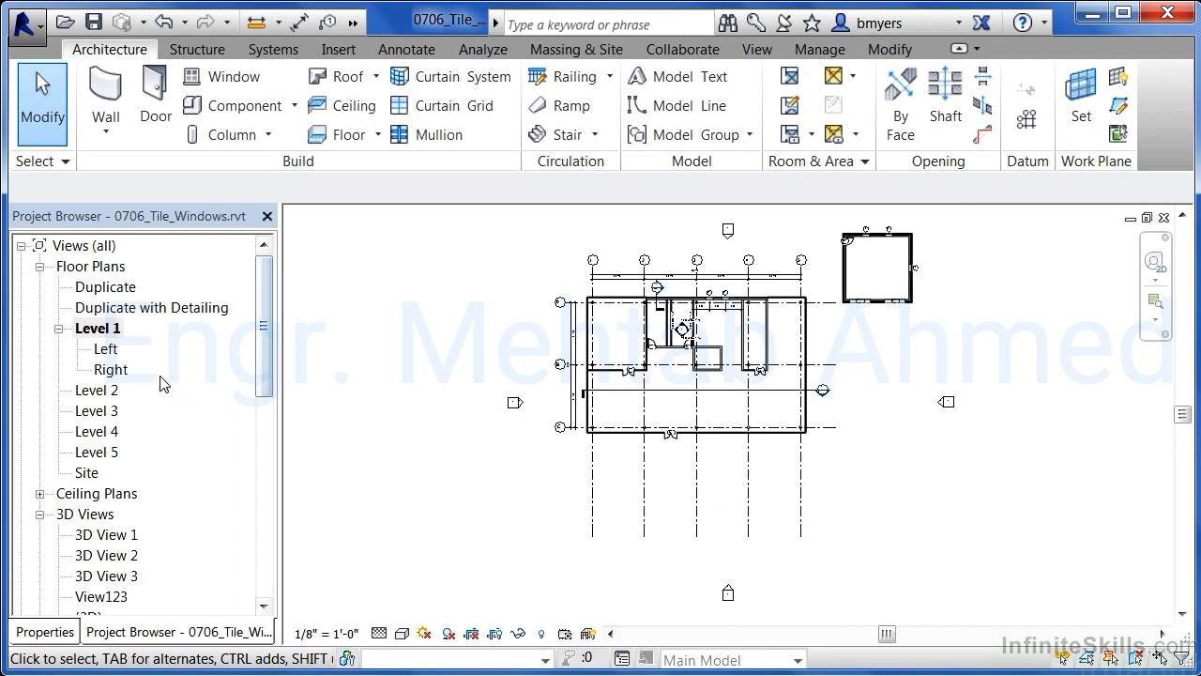
Open the Level 2, Level 3 and Level 4 floor plan views
double_click(110, 394)
double_click(105, 411)
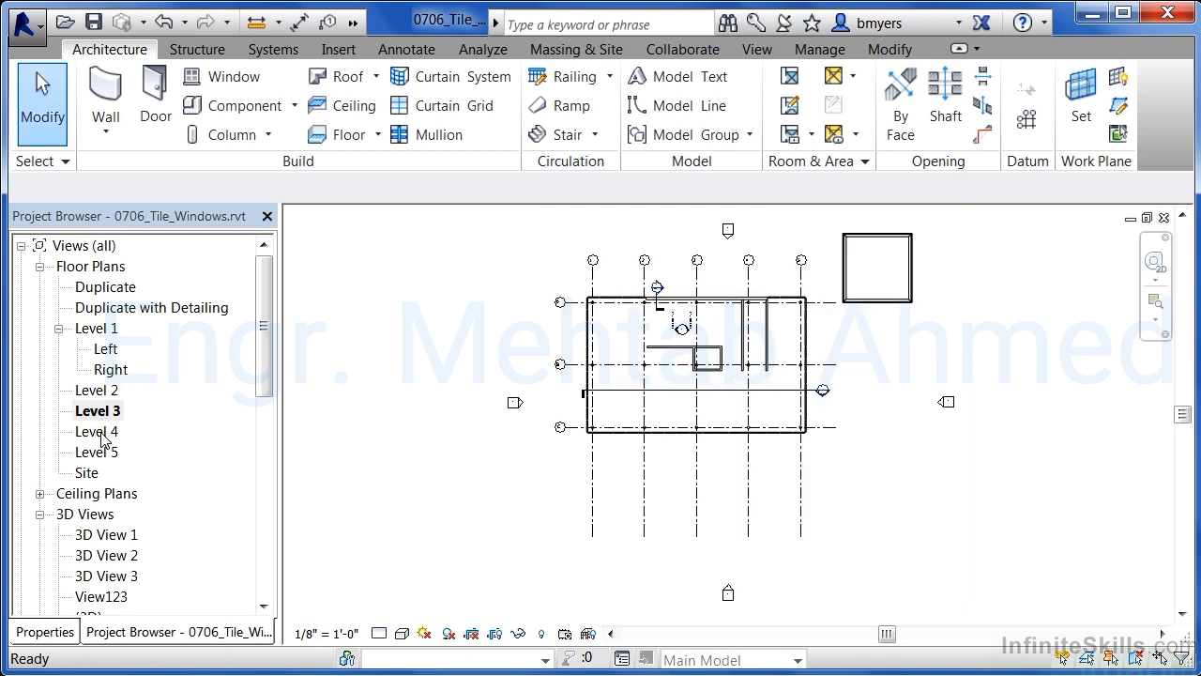
double_click(101, 434)
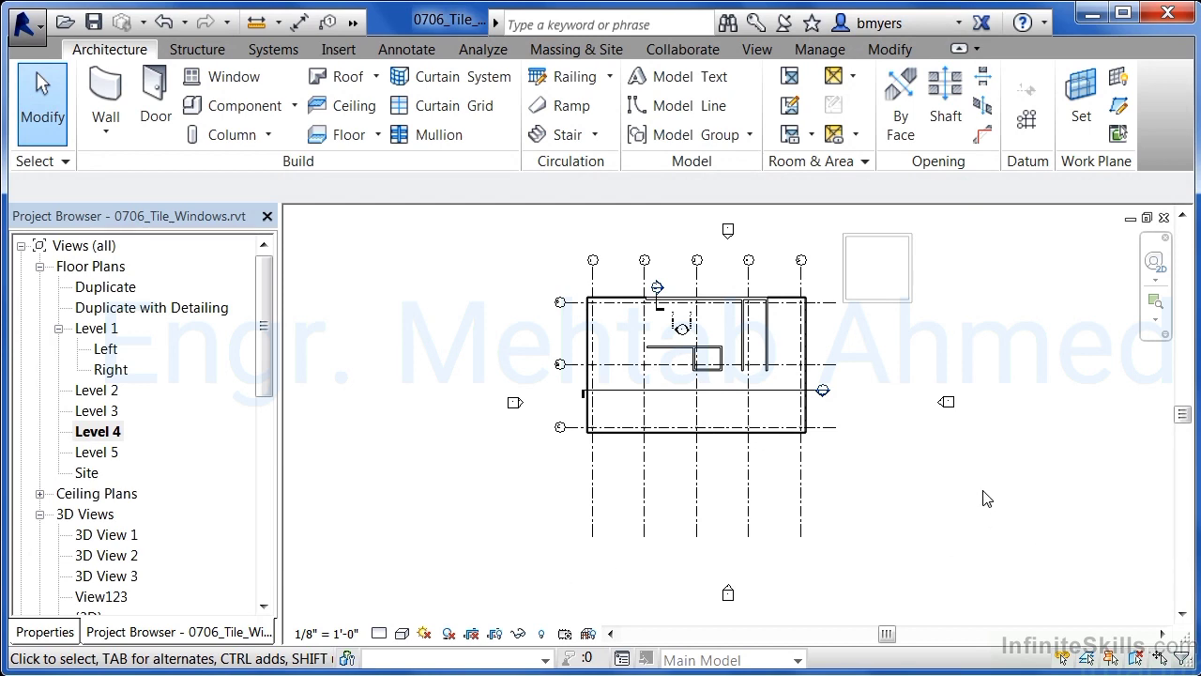
Cascade the open view windows, restoring the minimized Level 1 window and cascading all views again
left_click(754, 50)
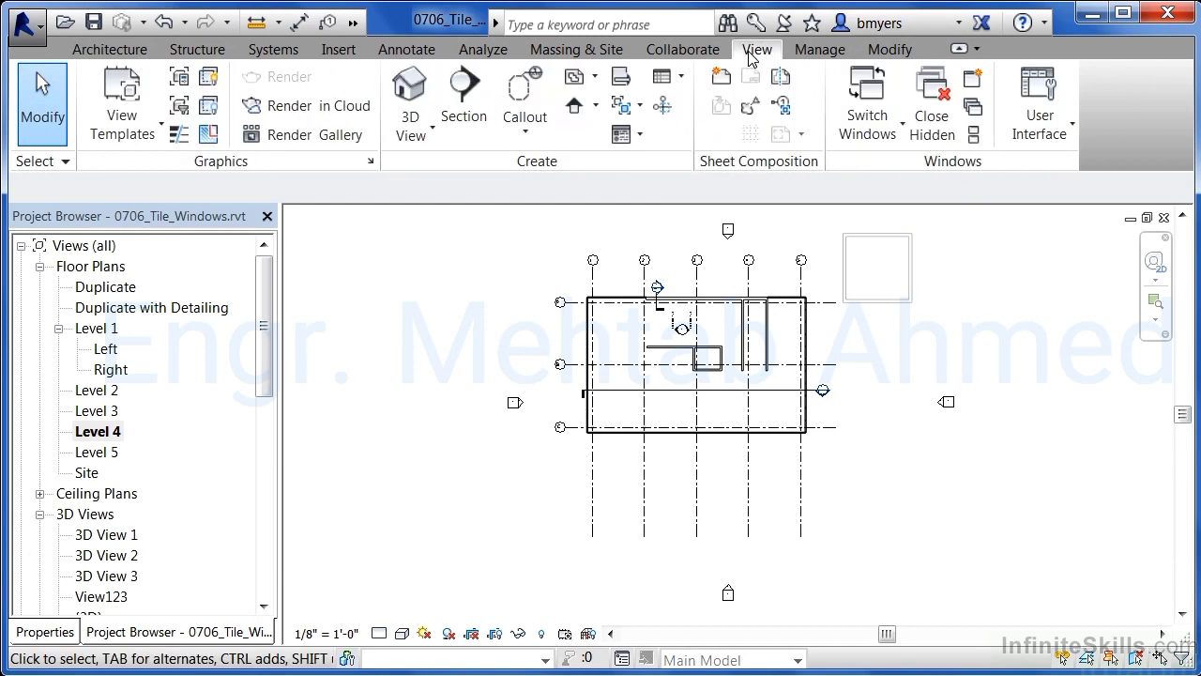
left_click(974, 110)
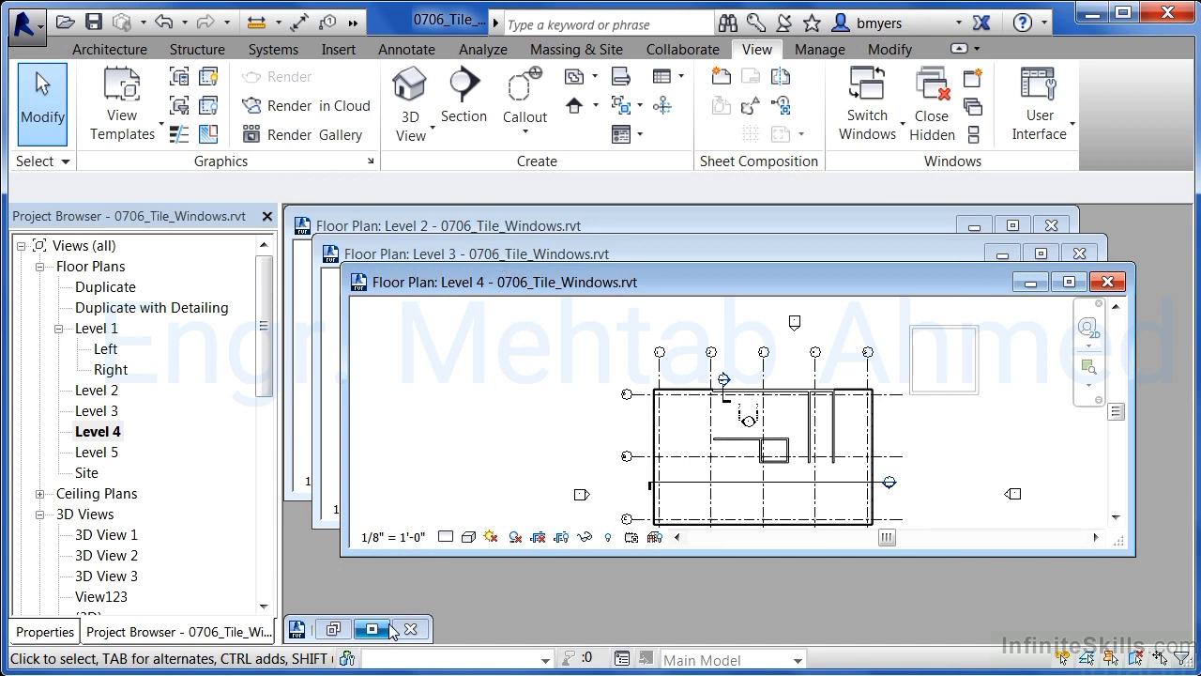
left_click(334, 629)
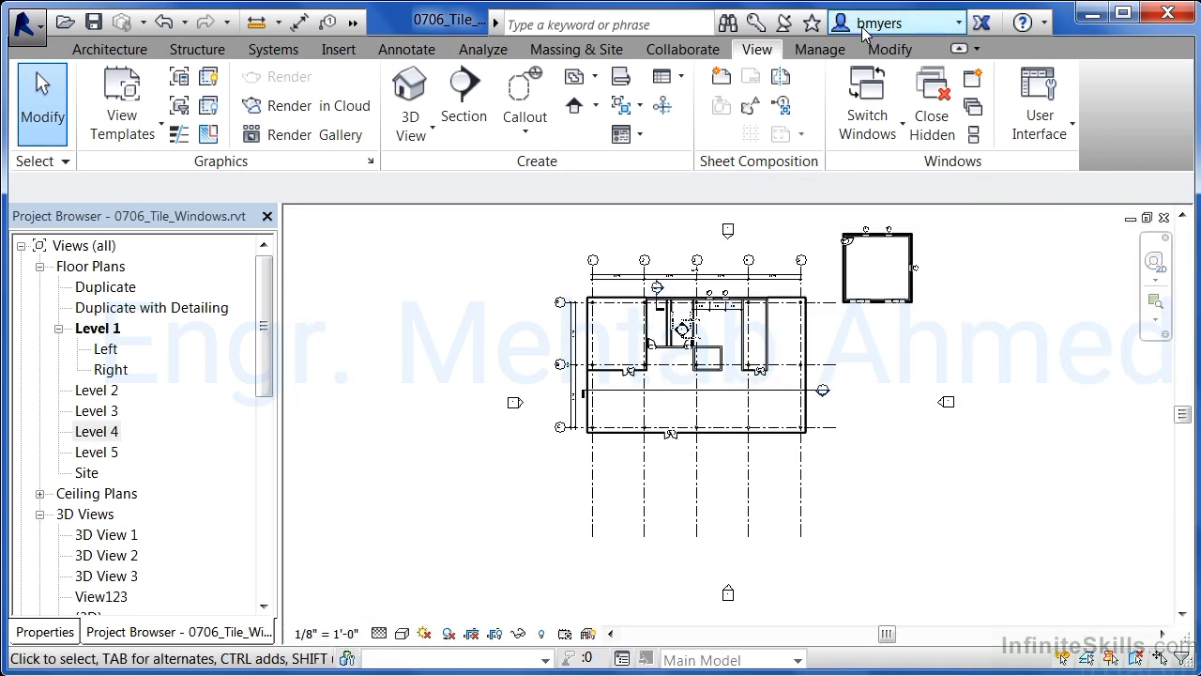
left_click(972, 109)
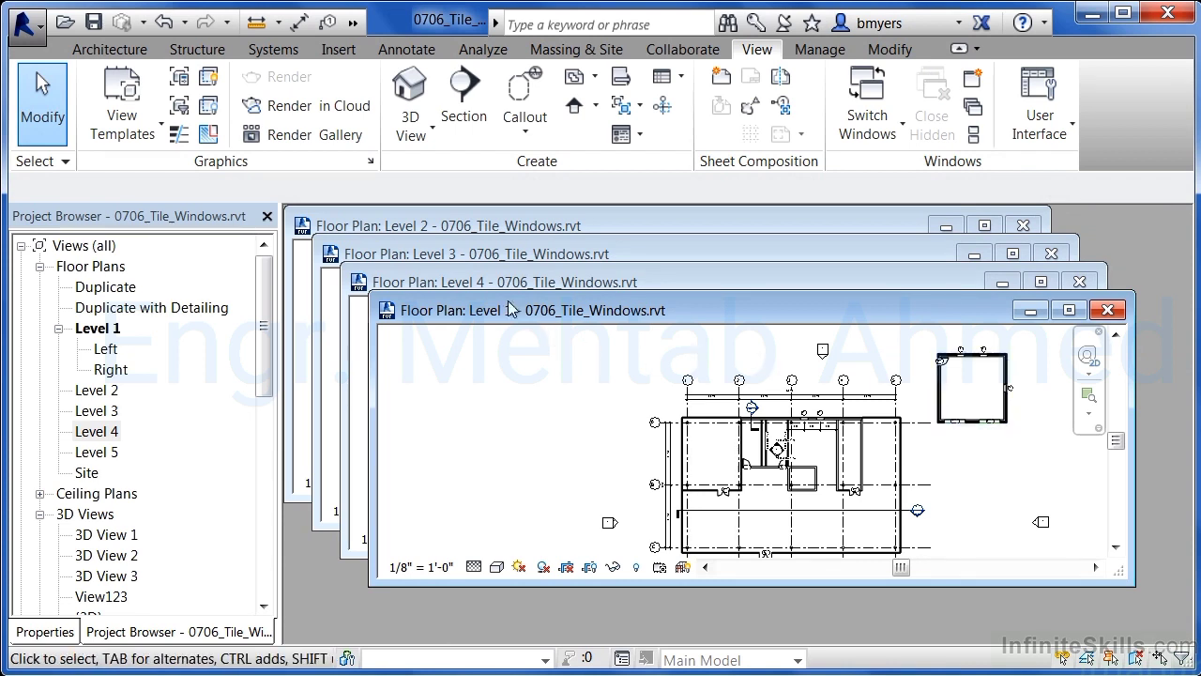
Display the Properties palette and activate the Level 3, Level 2 and Level 4 floor plan windows in turn
left_click_drag(499, 315, 460, 309)
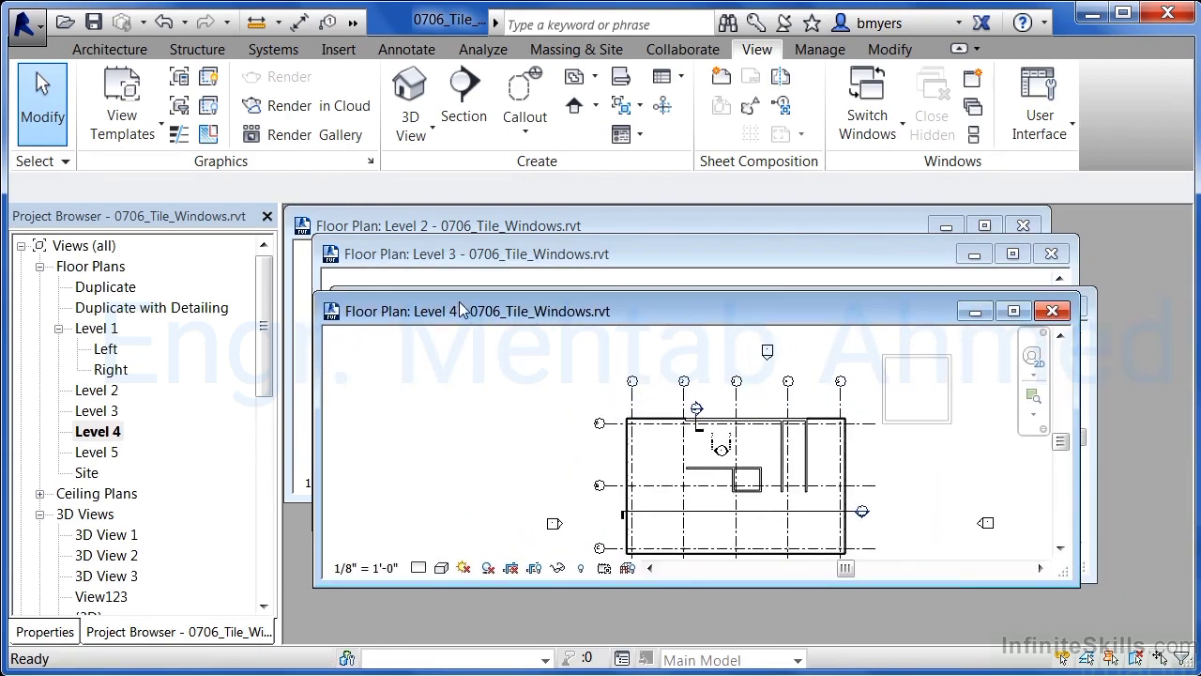
left_click(530, 256)
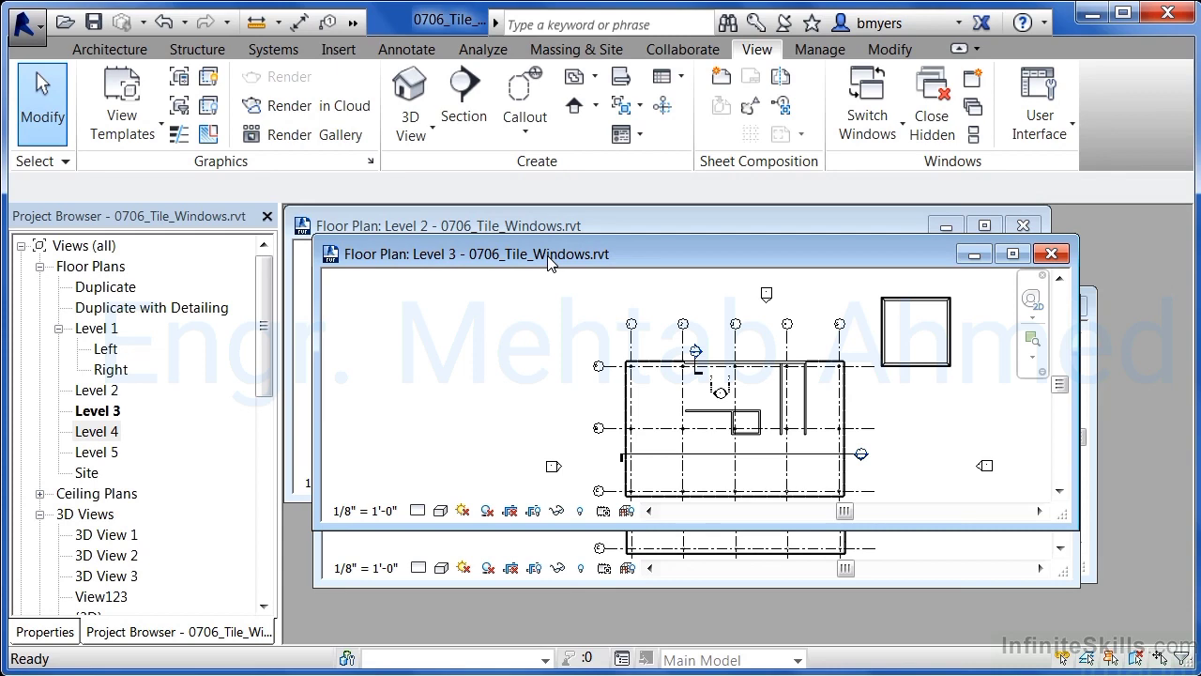
left_click(44, 632)
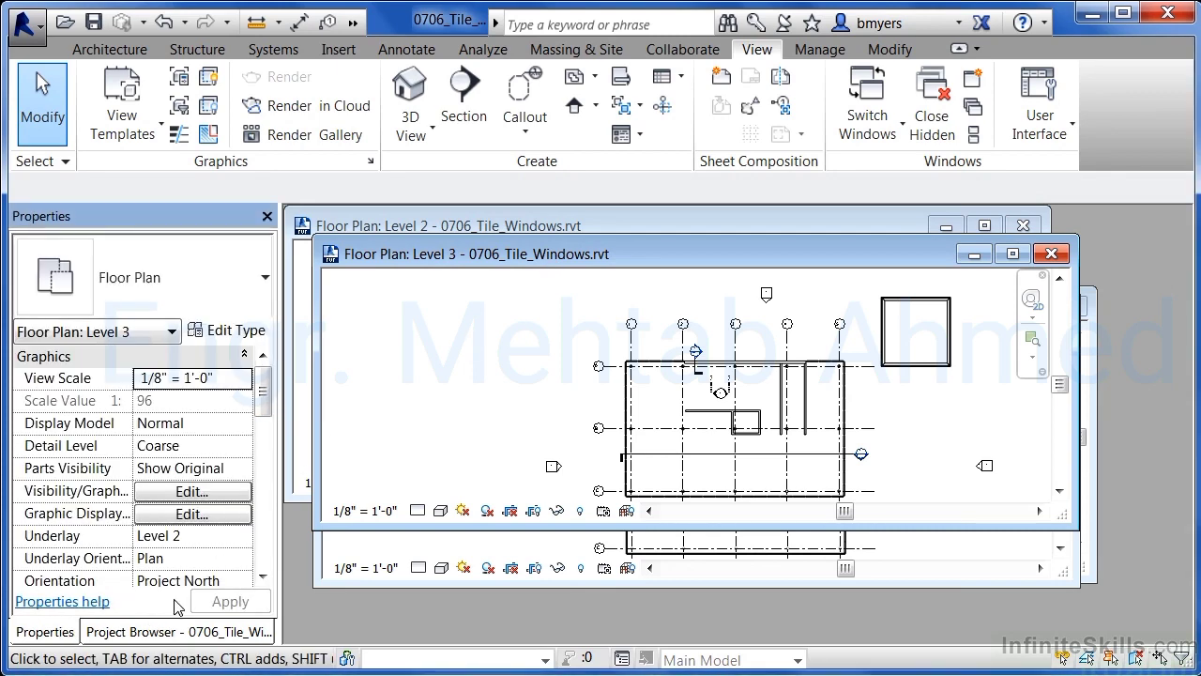
left_click(482, 226)
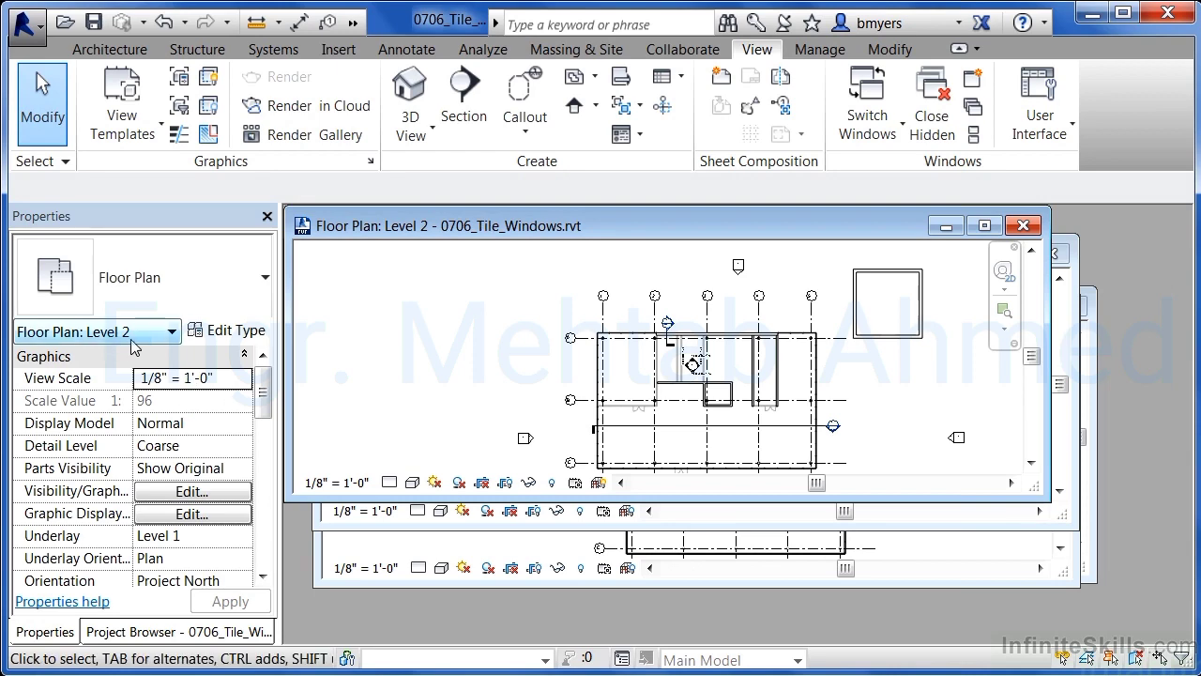
left_click(367, 551)
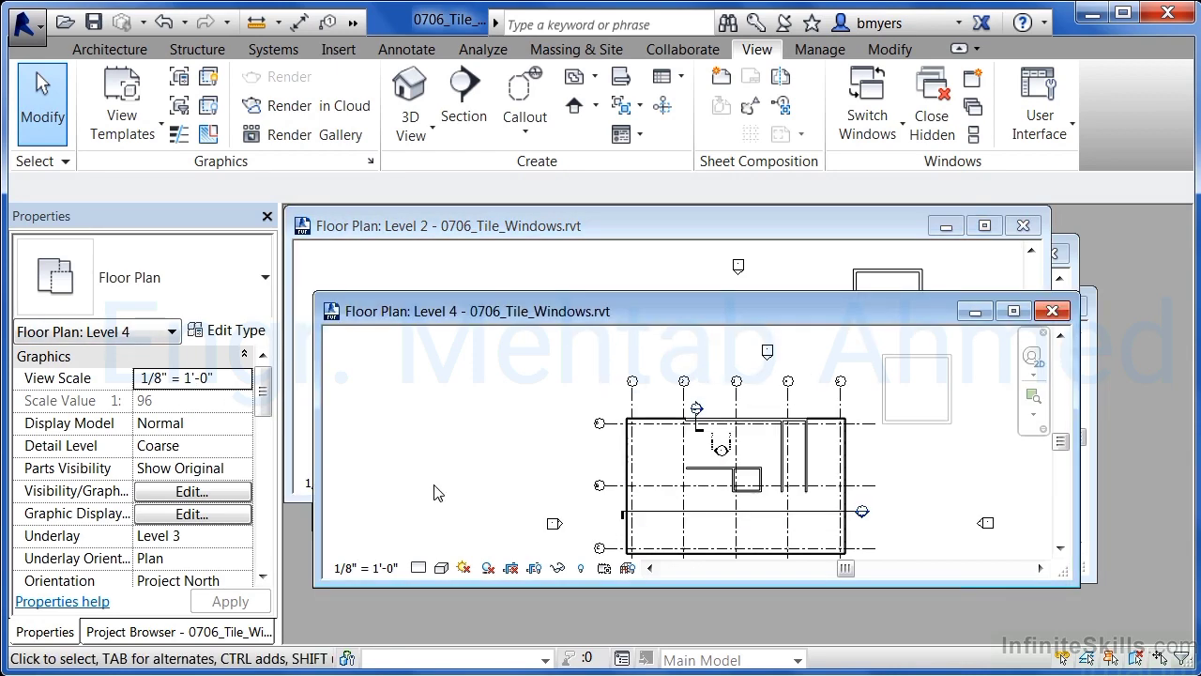
Tile all open views and zoom out each tiled floor plan so its whole building fits
left_click(974, 136)
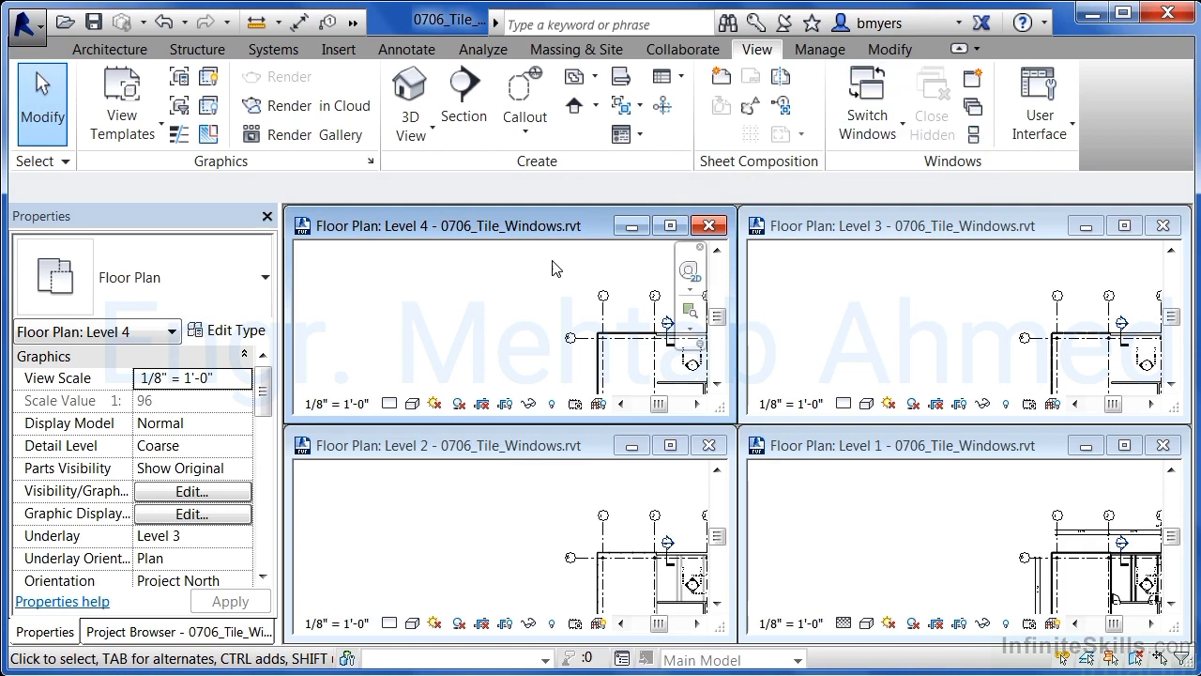
scroll(484, 333, "down", 3)
middle_click_drag(481, 333, 387, 274)
left_click(454, 513)
scroll(431, 512, "down", 4)
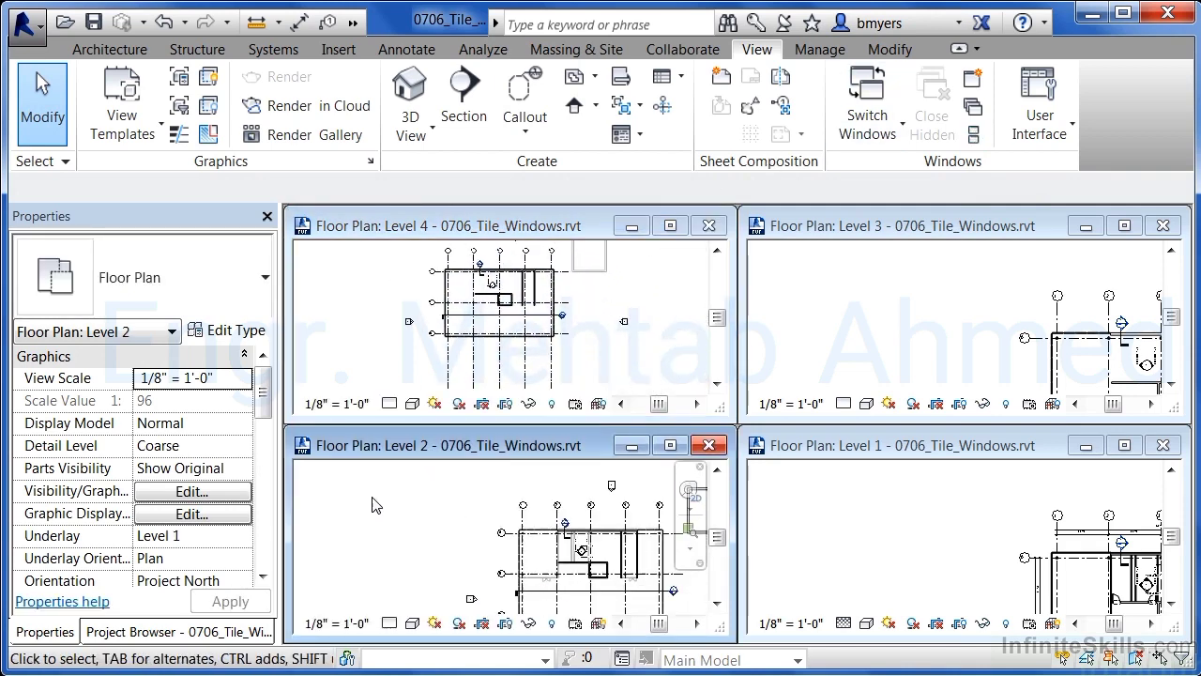
middle_click_drag(407, 521, 342, 522)
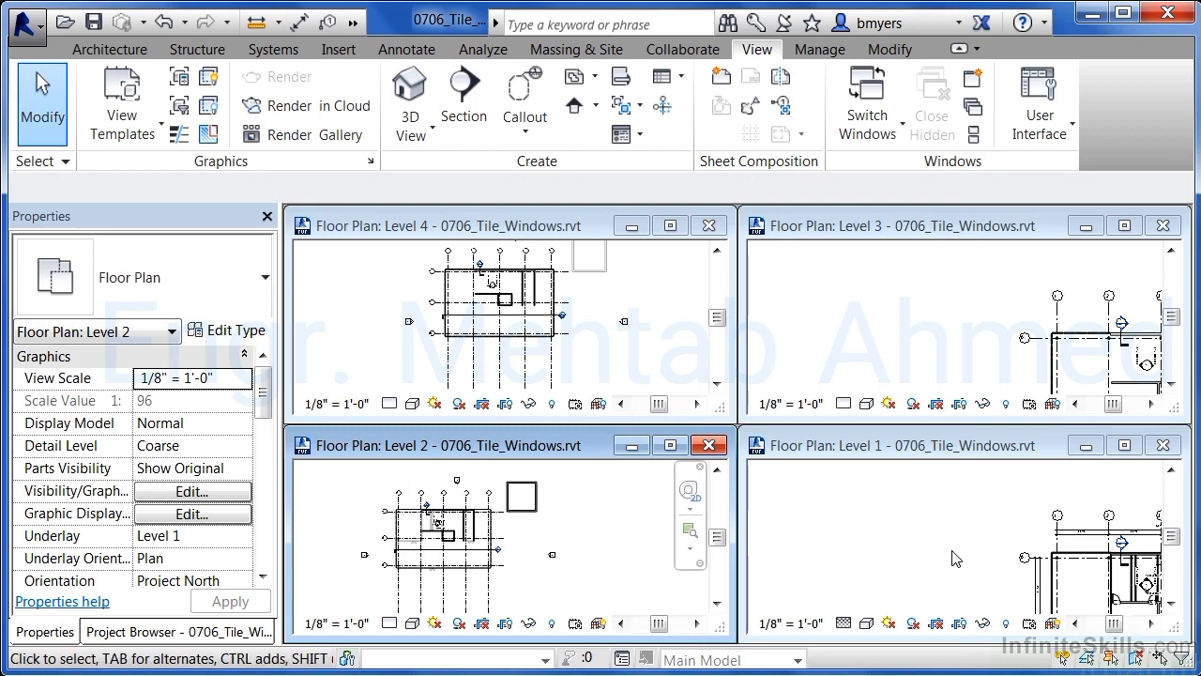
left_click(858, 546)
scroll(859, 546, "down", 3)
middle_click_drag(898, 549, 853, 514)
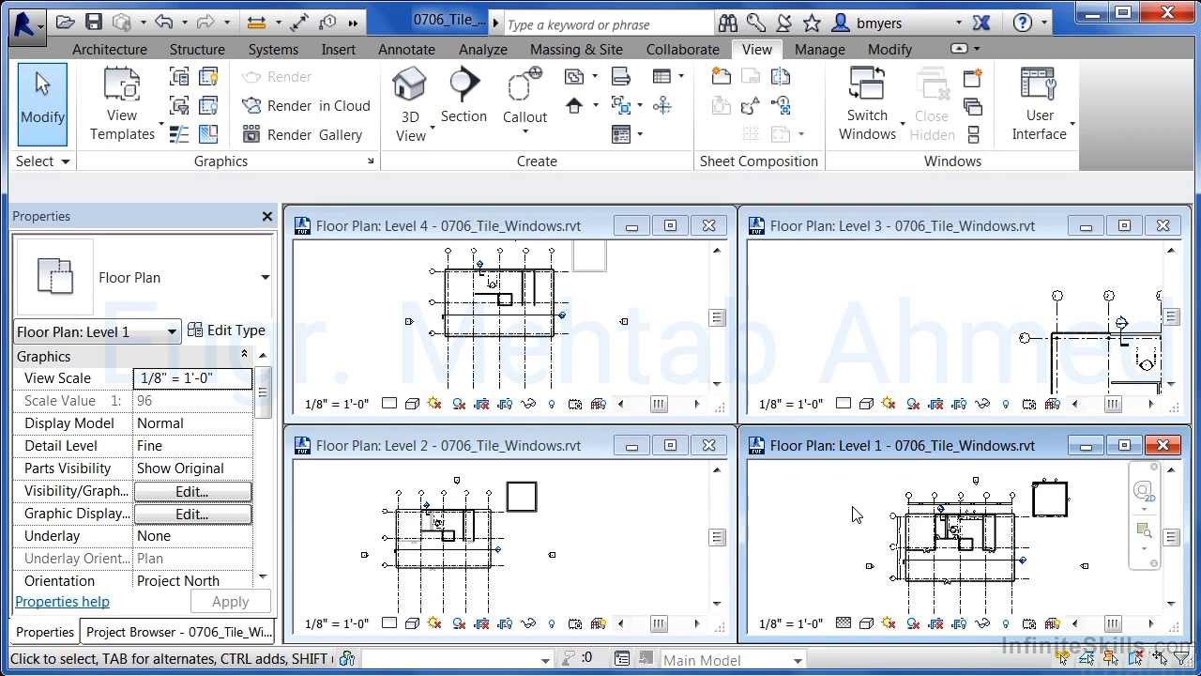
Maximize and restore the Level 2 view, then close the Level 2, Level 4 and Level 3 view windows
left_click(670, 447)
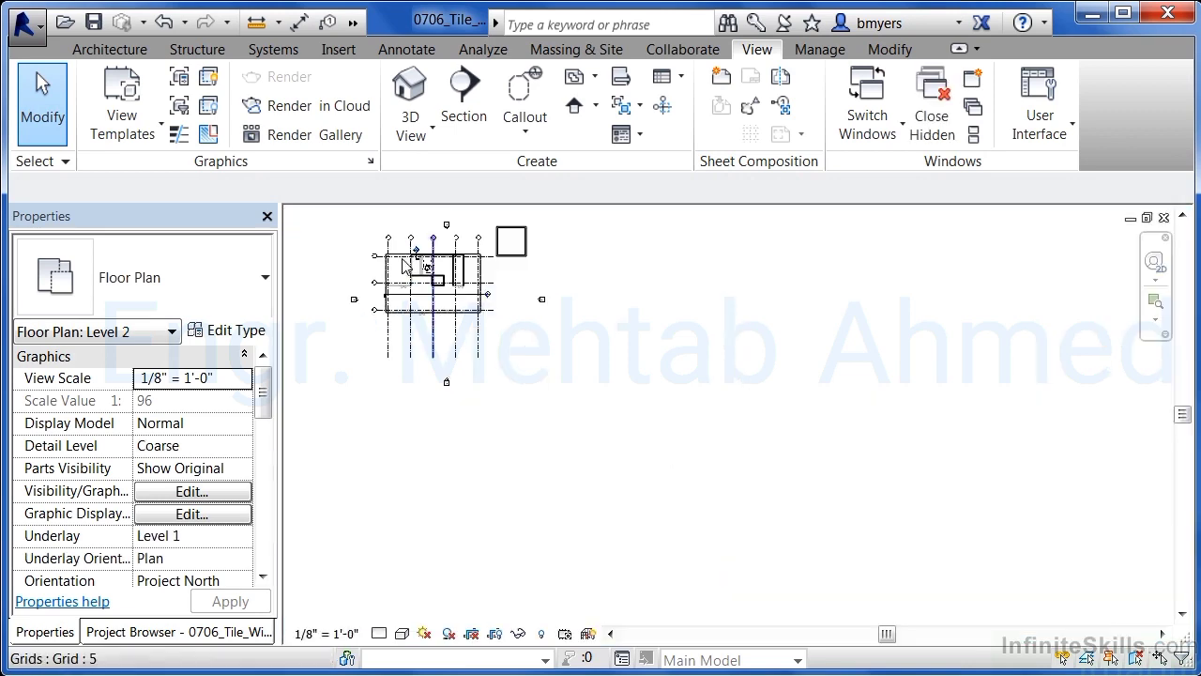
left_click(1145, 217)
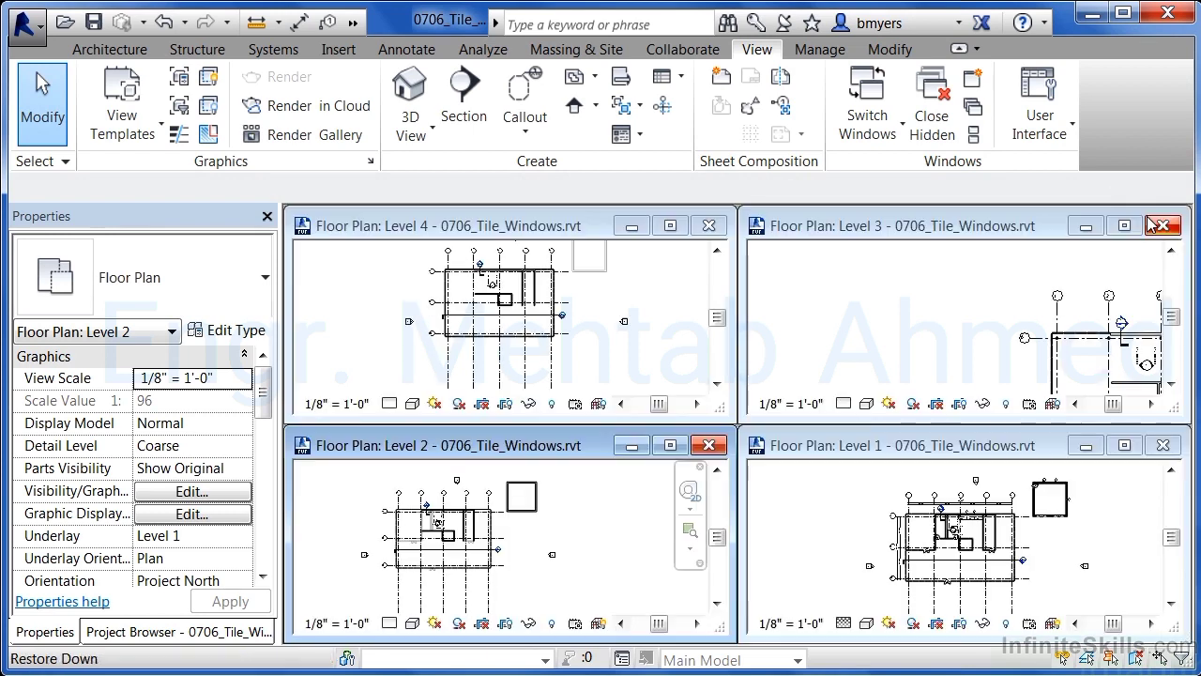
left_click(707, 447)
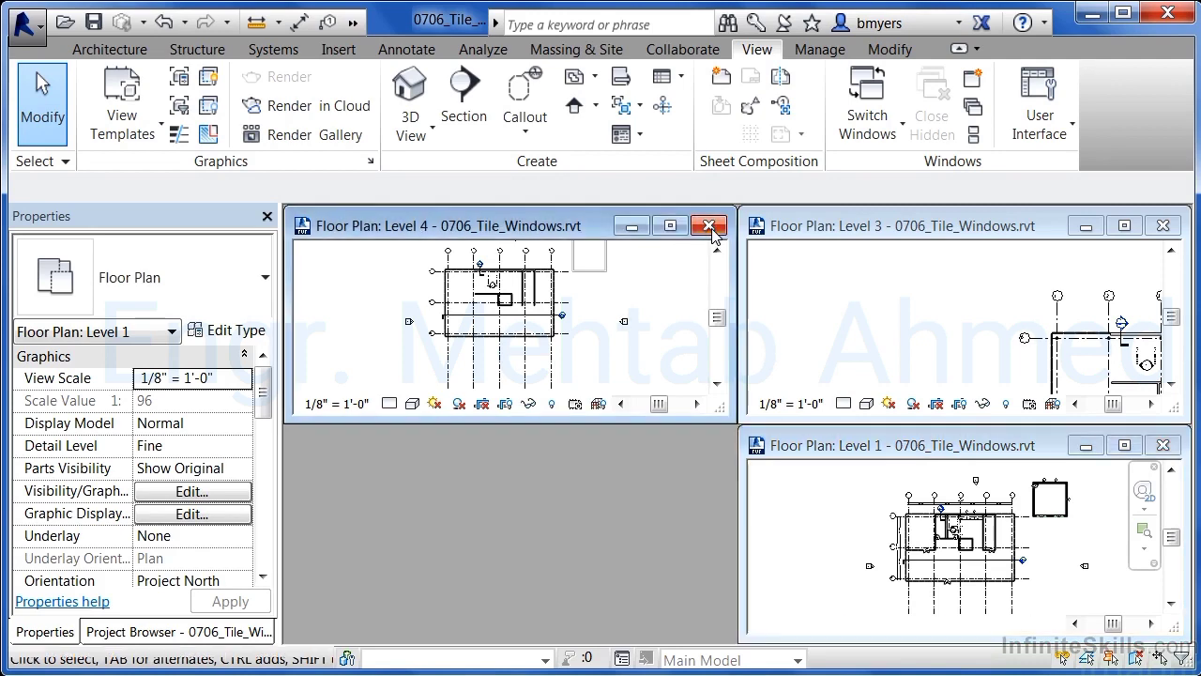
left_click(708, 227)
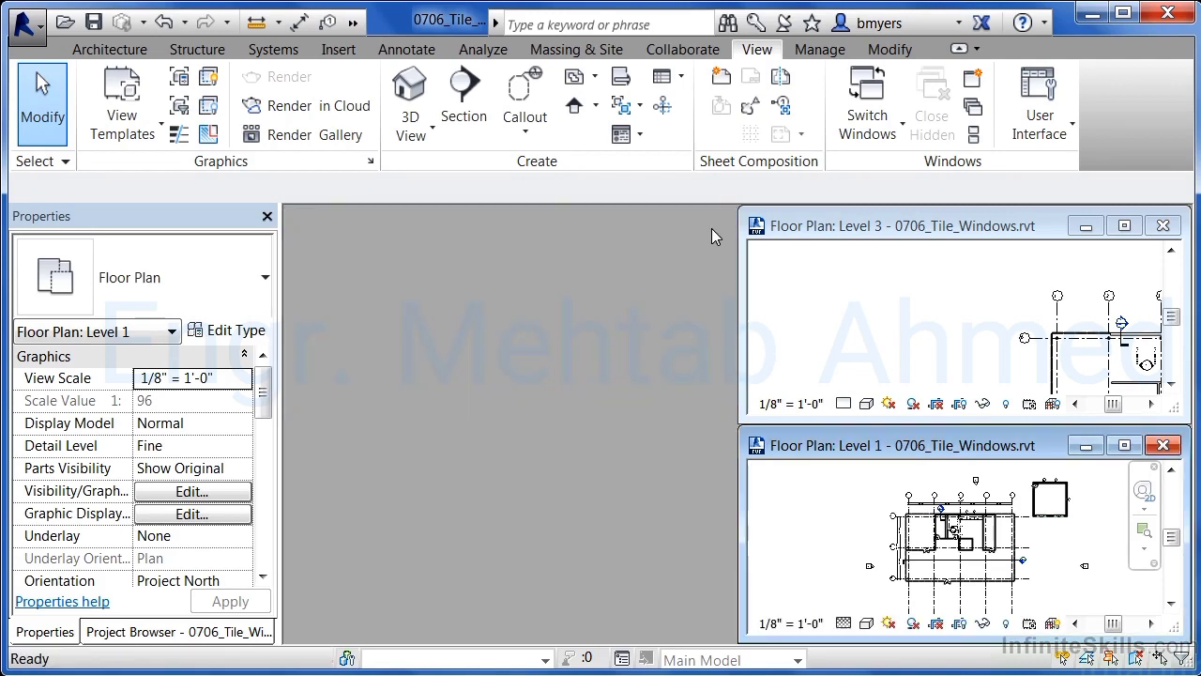
left_click(1162, 227)
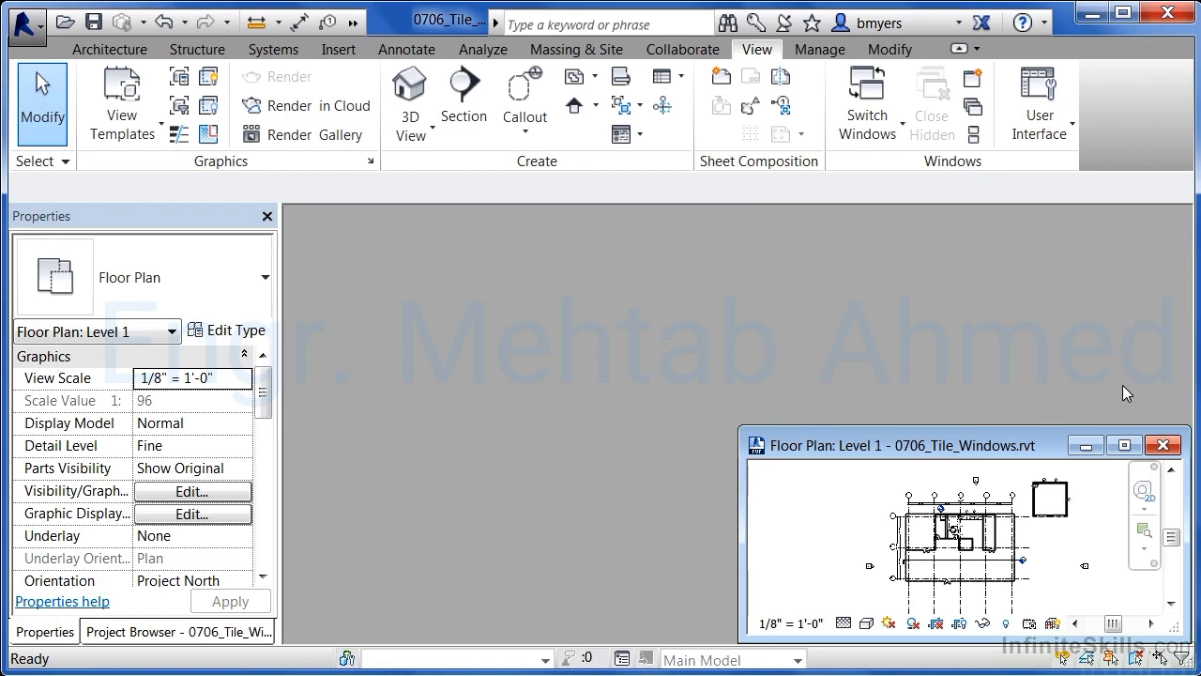
Open the default 3D view, tile it beside the Level 1 plan, and zoom both views in on the main building
left_click(354, 24)
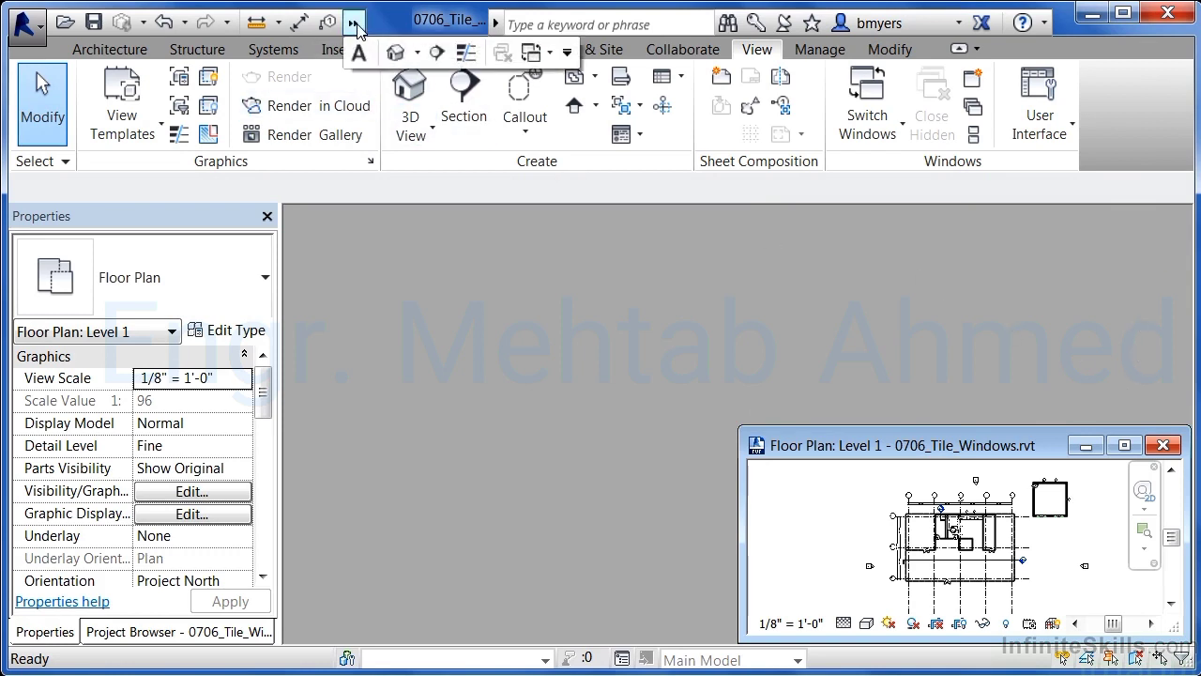
left_click(396, 55)
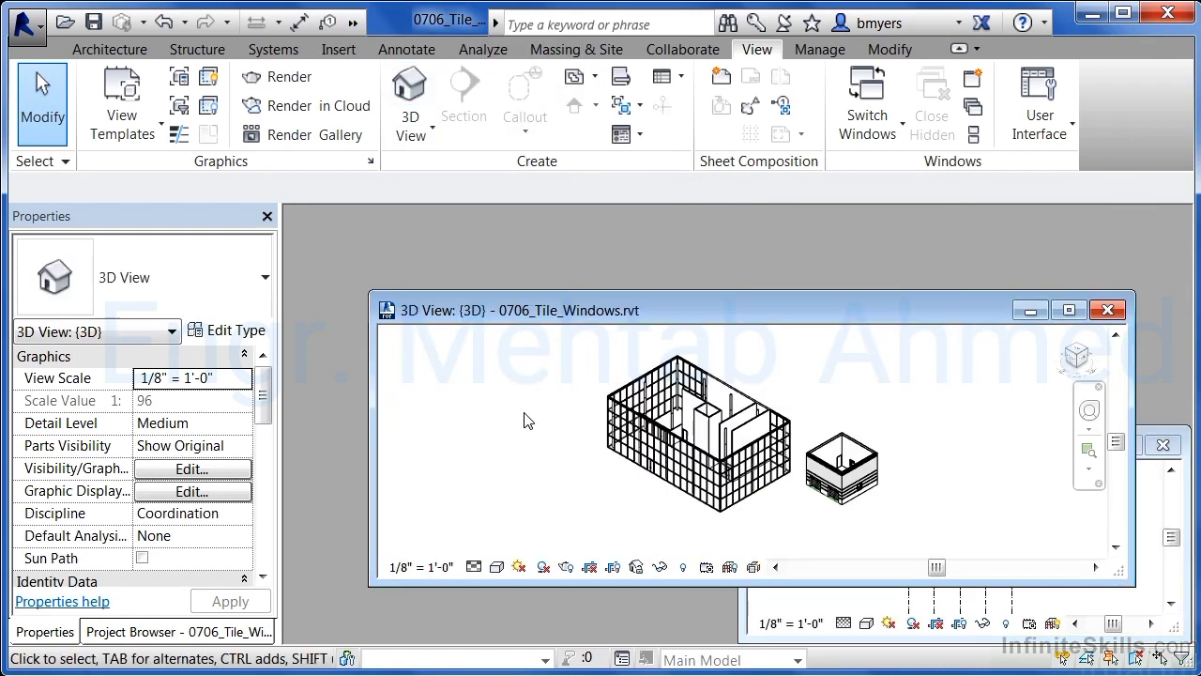
left_click(974, 136)
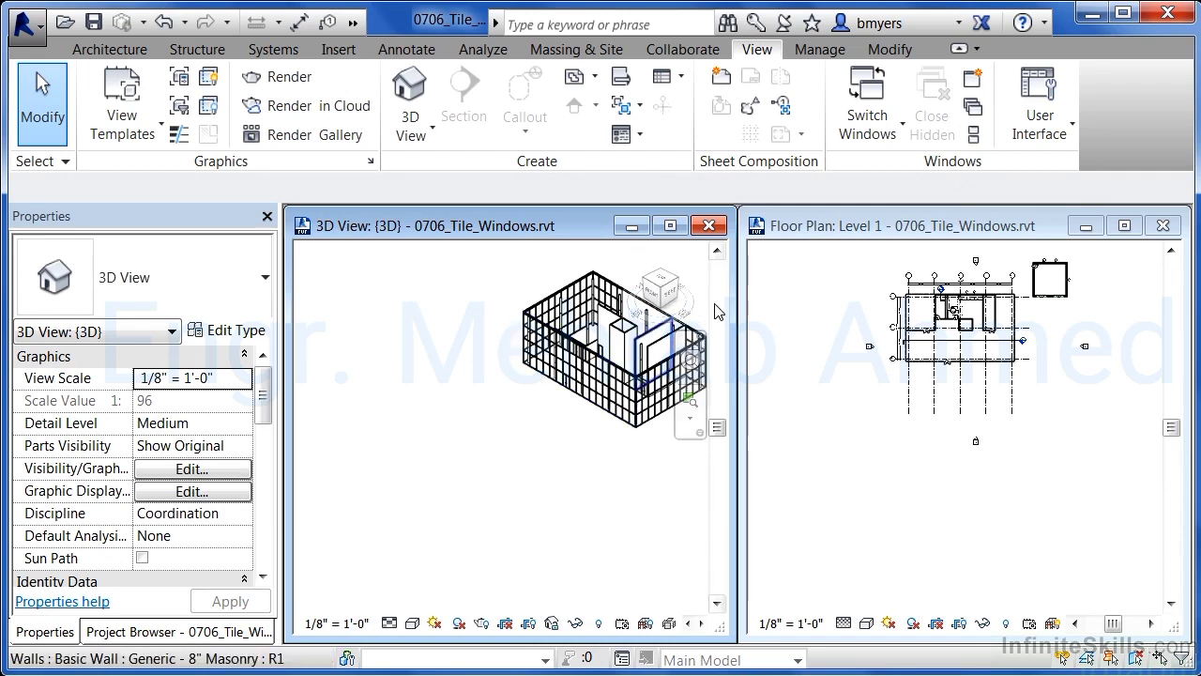
scroll(685, 309, "up", 5)
middle_click_drag(627, 281, 601, 311)
left_click(849, 446)
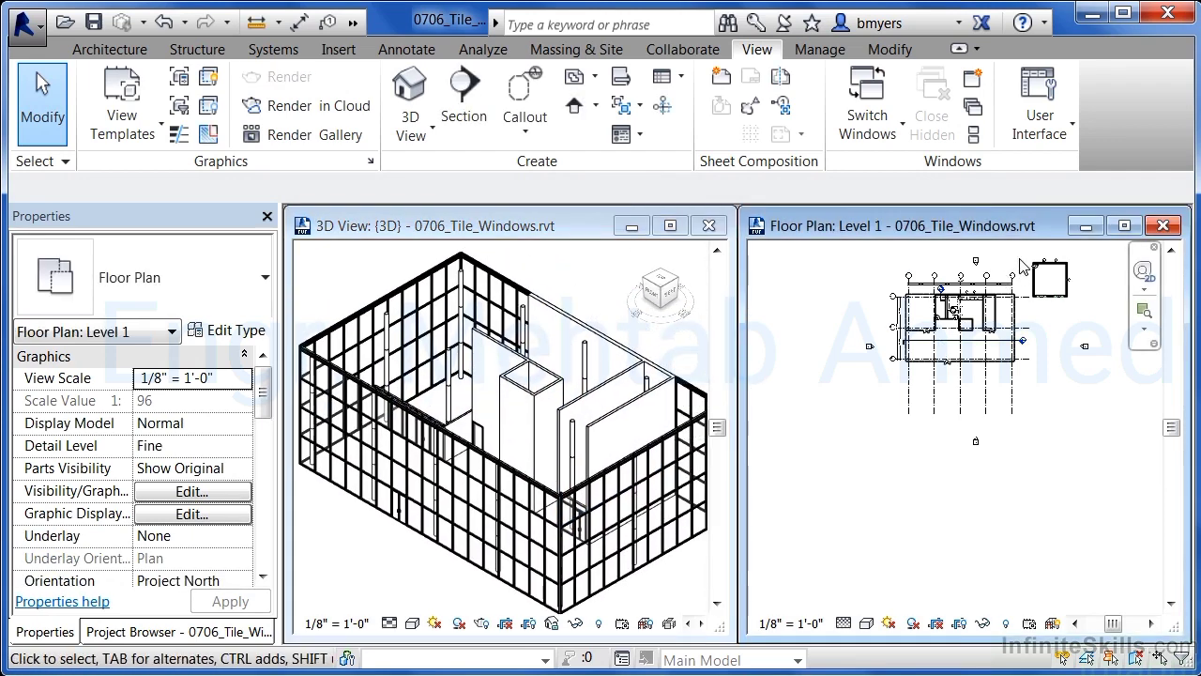
scroll(1018, 273, "up", 4)
middle_click_drag(831, 295, 898, 314)
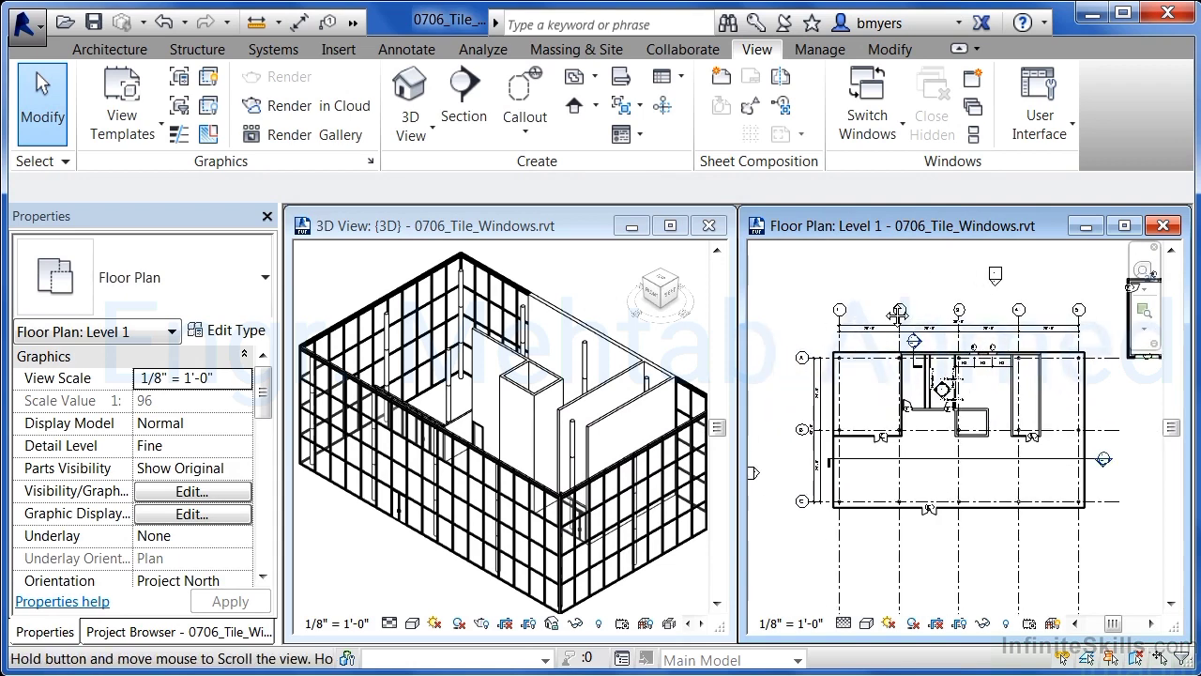
scroll(1102, 530, "up", 1)
middle_click_drag(1102, 530, 1141, 566)
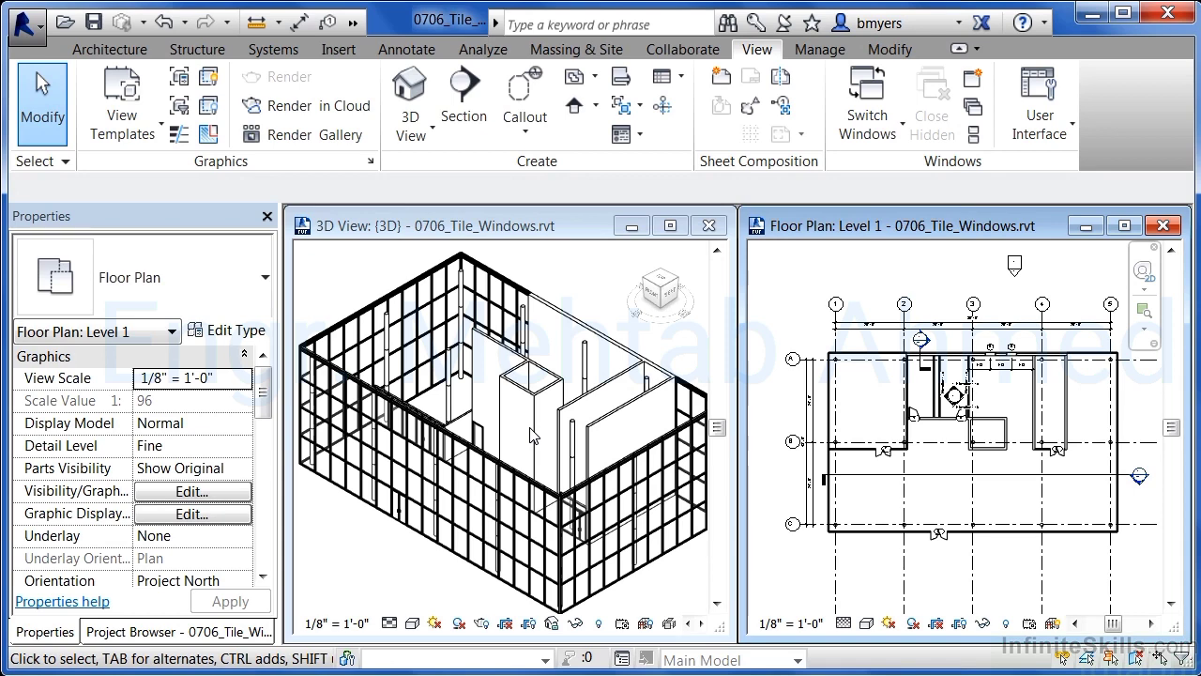
Draw a Storefront curtain wall about 25' long below the main building in the Level 1 plan
left_click(109, 49)
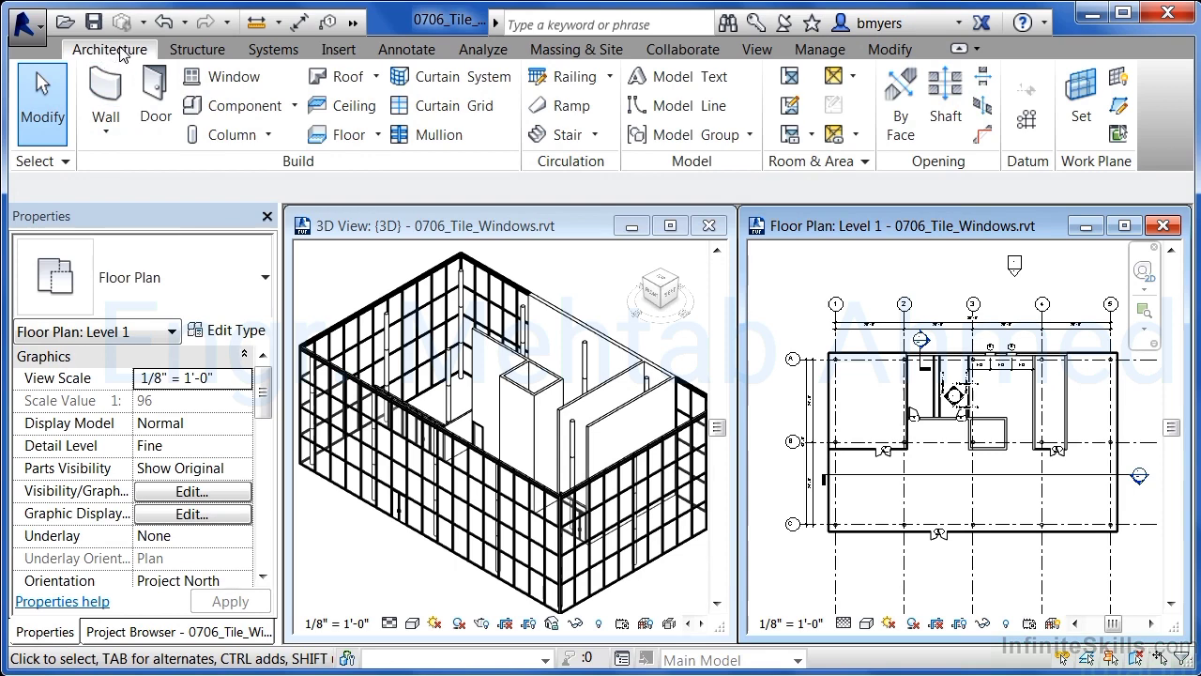
left_click(107, 94)
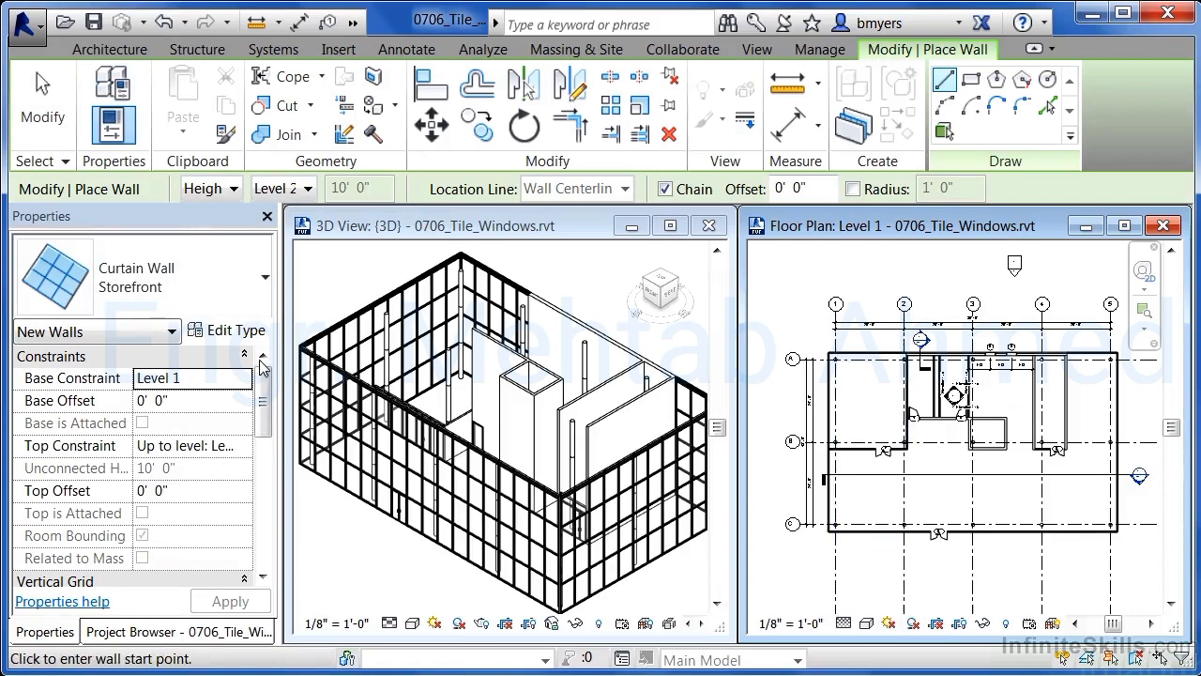
left_click(1006, 554)
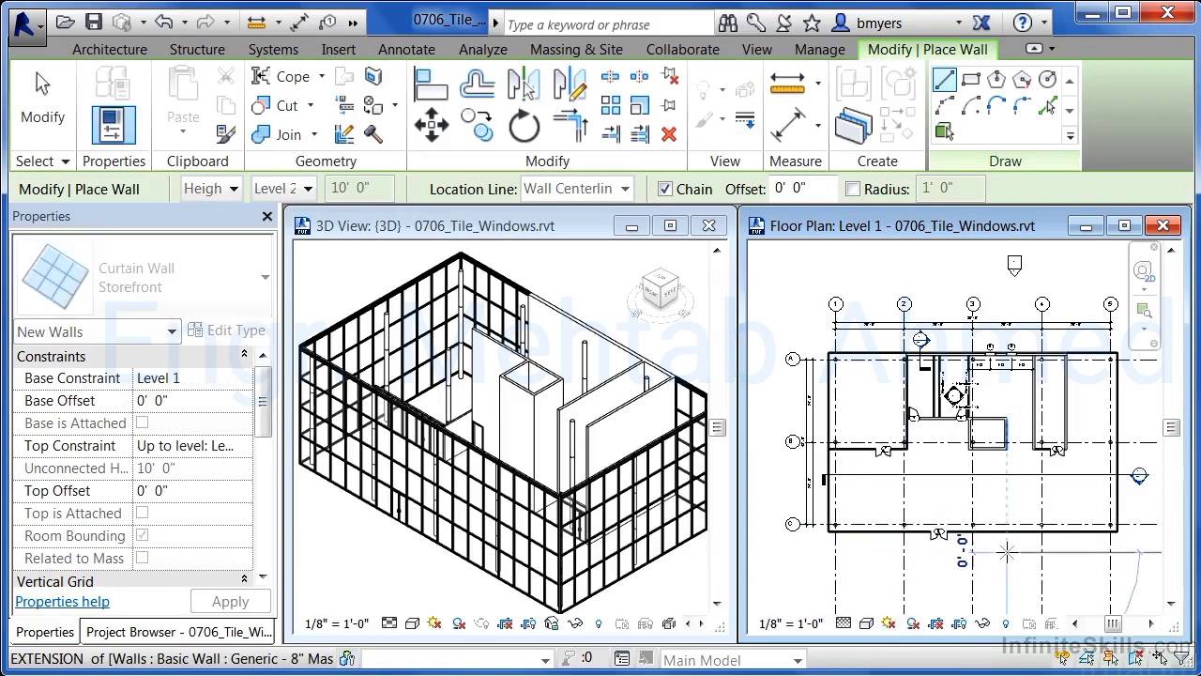
left_click(1093, 552)
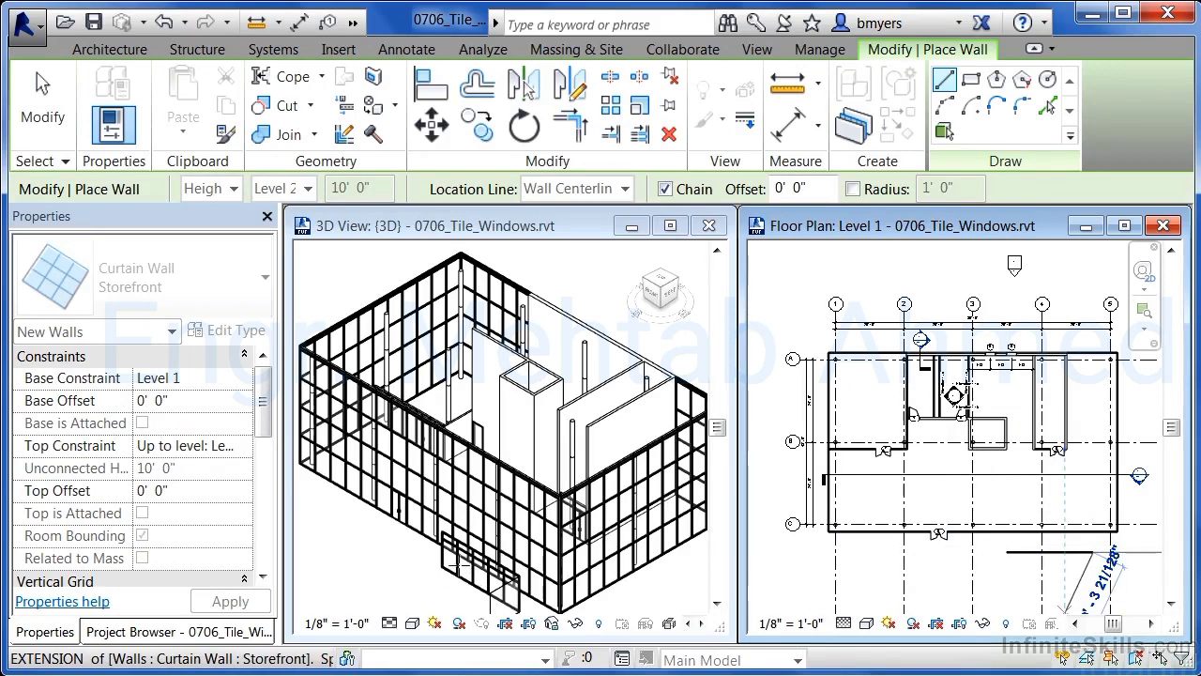
key("Escape")
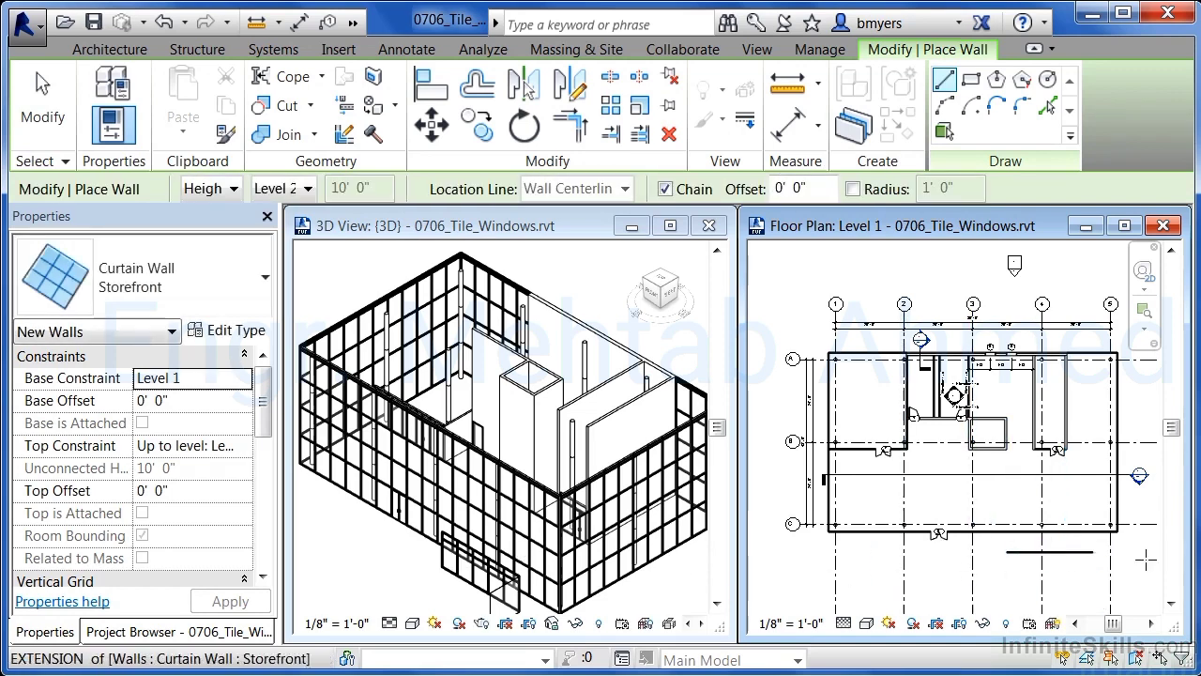
key("Escape")
Select the new curtain wall in the 3D view and delete it
left_click(463, 581)
left_click(462, 581)
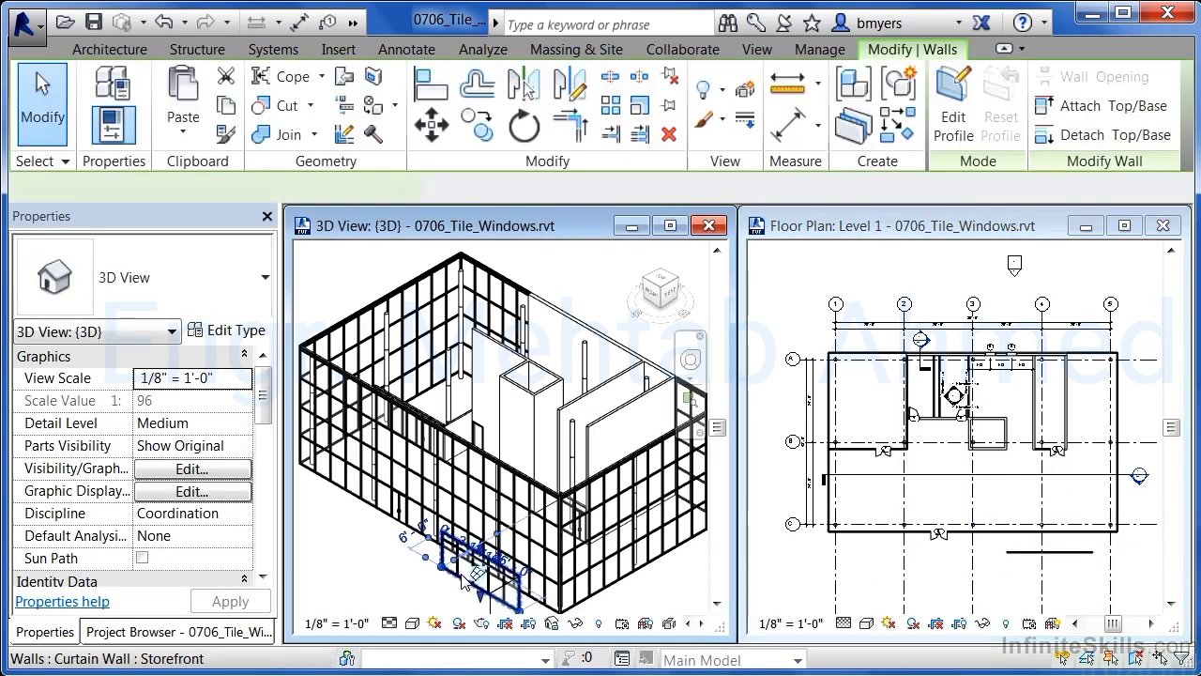
left_click_drag(402, 556, 348, 529)
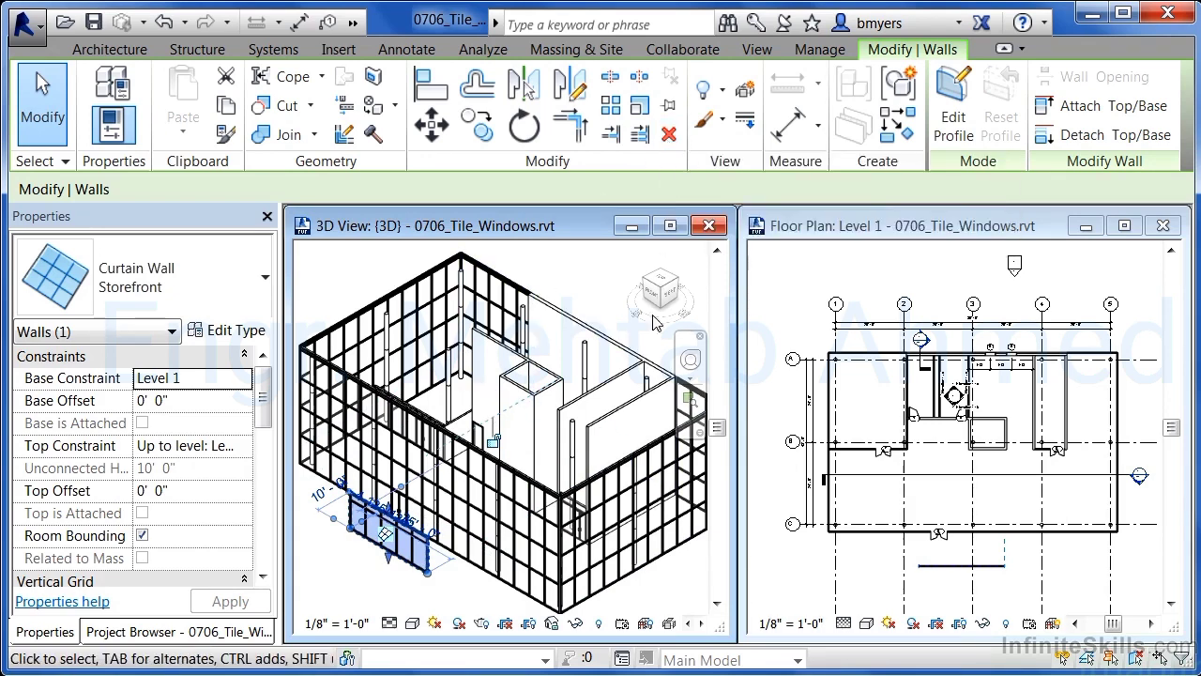
right_click(407, 561)
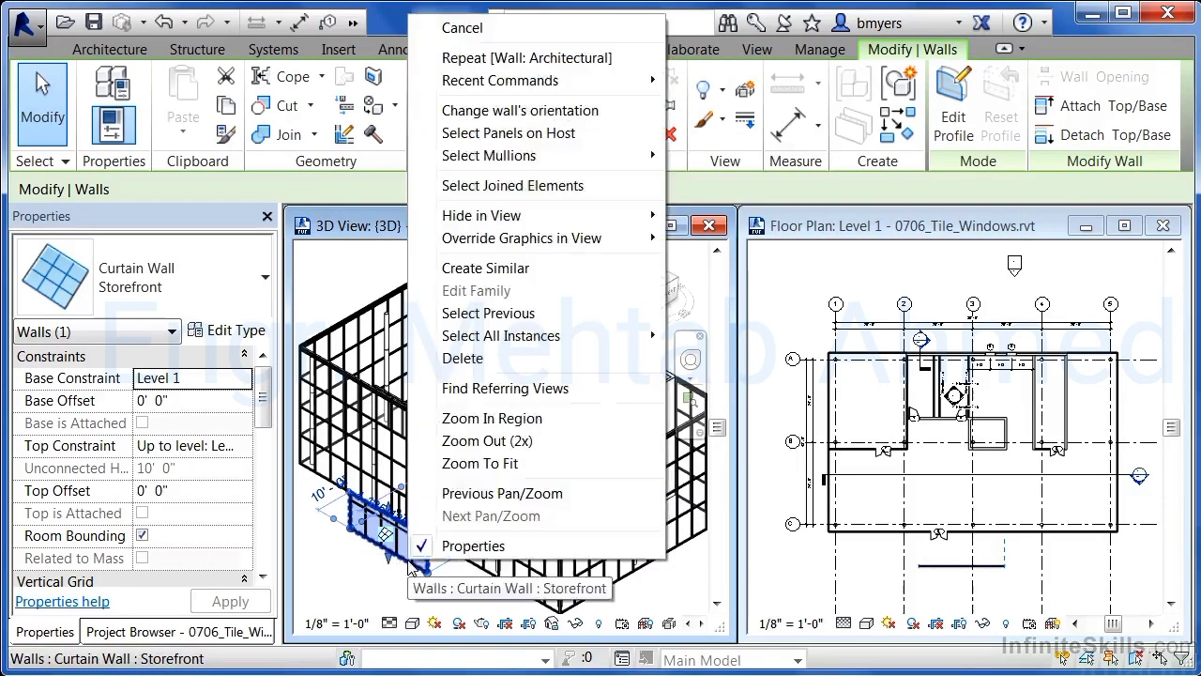
left_click(474, 368)
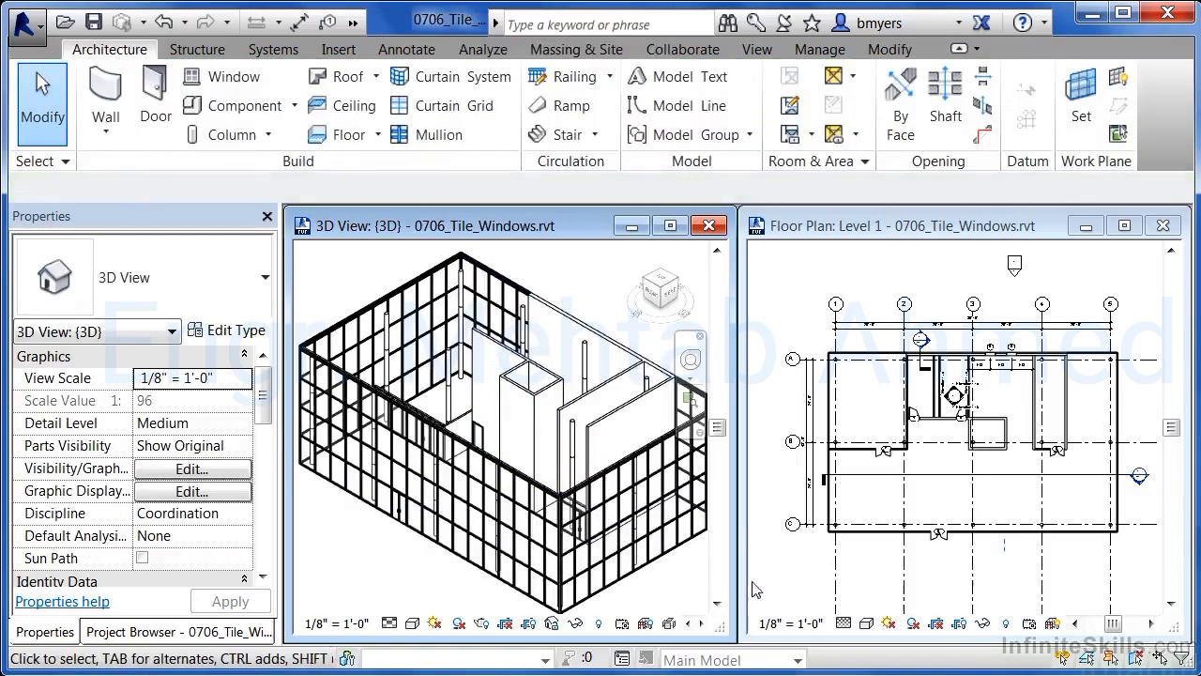
Bring up the window arrangement tools to tile the open views again
left_click(758, 51)
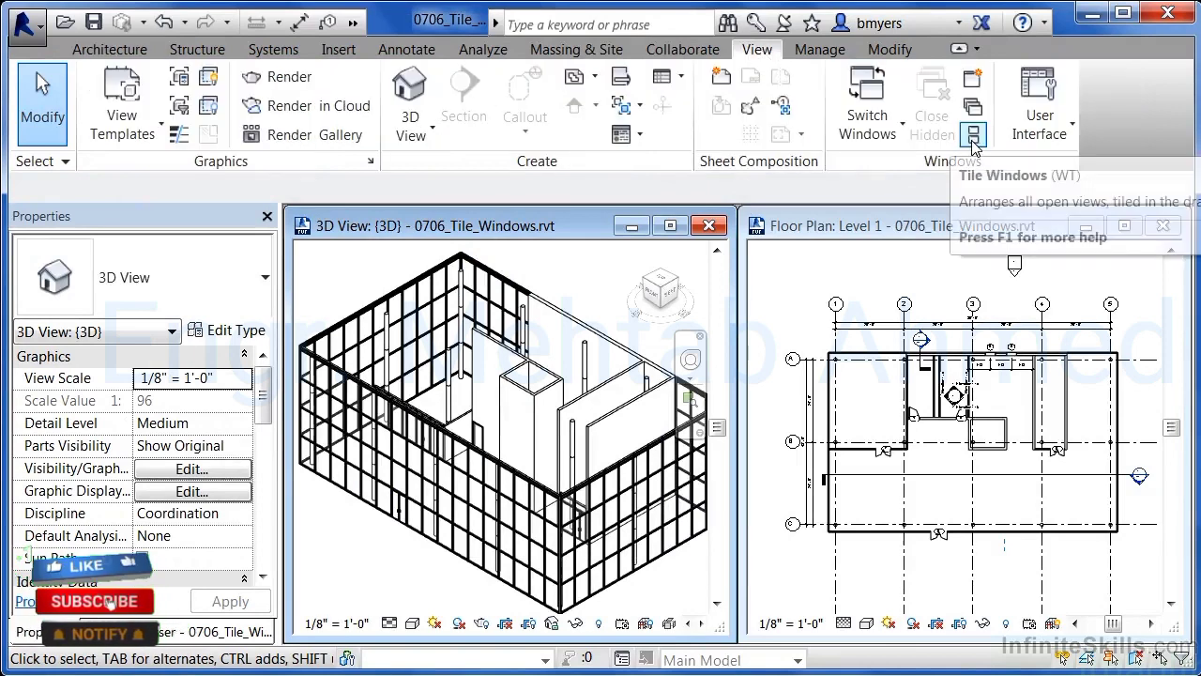